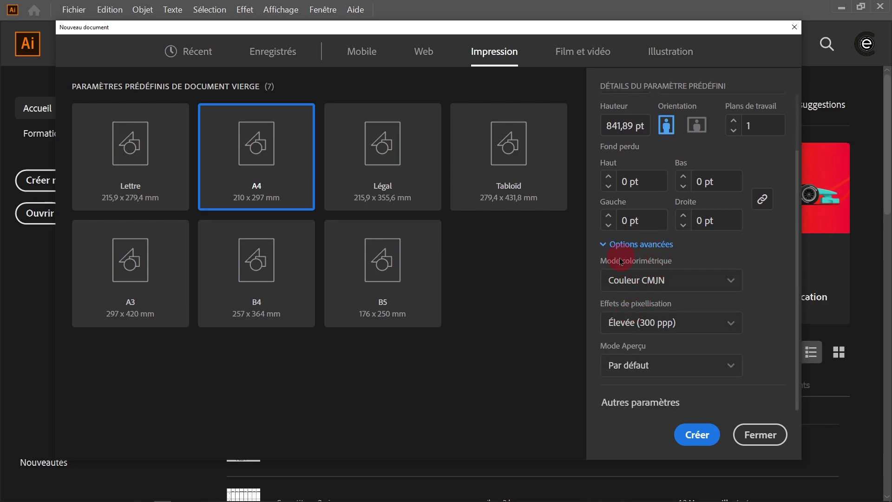
# - Set the new A4 print document's colour mode to RVB and open its additional settings
pyautogui.click(688, 283)
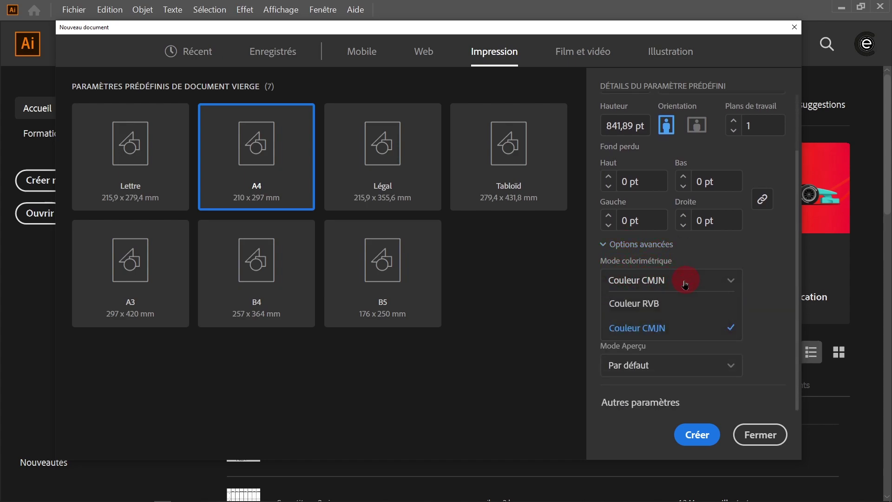
pyautogui.click(668, 301)
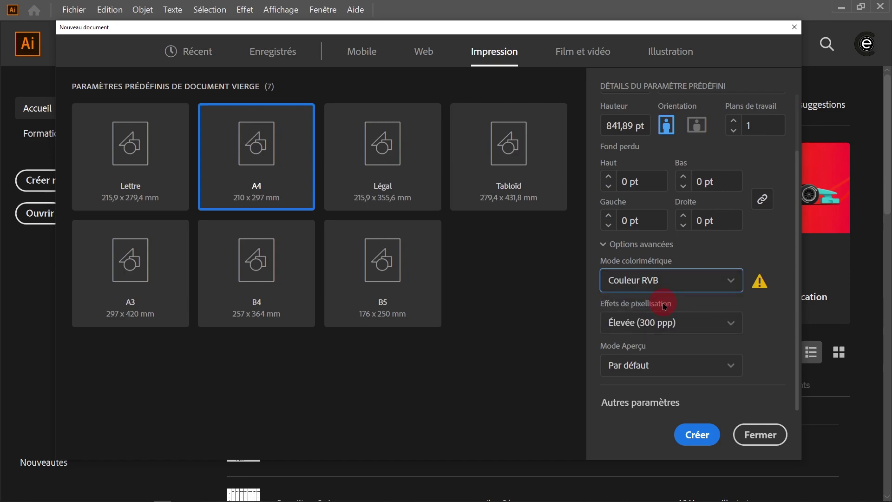
pyautogui.click(626, 410)
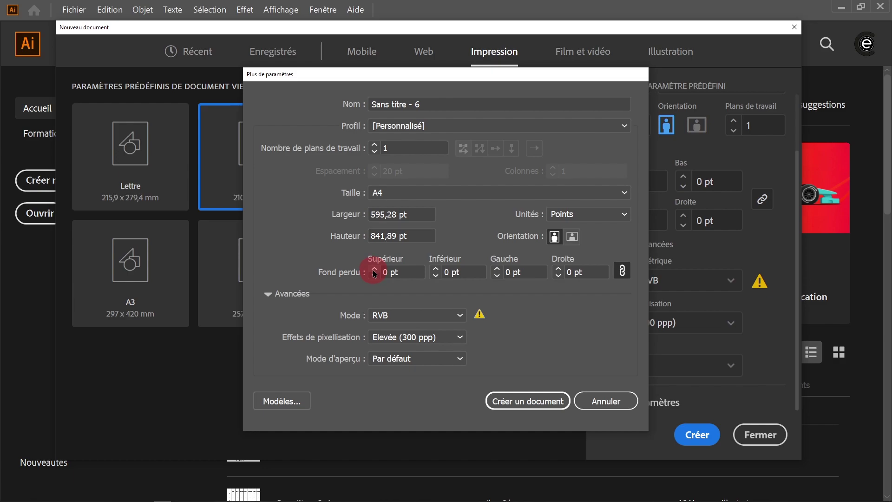
# - Set the document's bleed to 3 mm on all four sides
pyautogui.click(375, 270)
pyautogui.click(375, 270)
pyautogui.click(375, 270)
pyautogui.moveTo(400, 272); pyautogui.dragTo(425, 289)
pyautogui.write('mm')
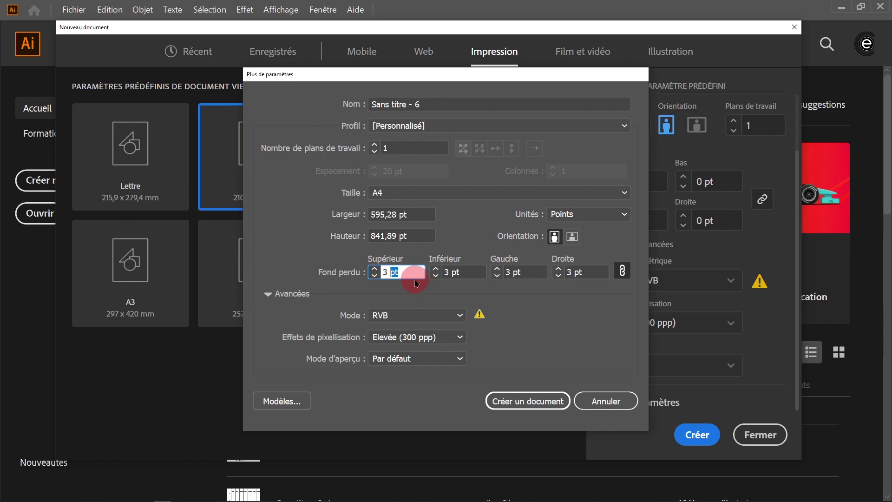
pyautogui.press('Return')
pyautogui.click(474, 282)
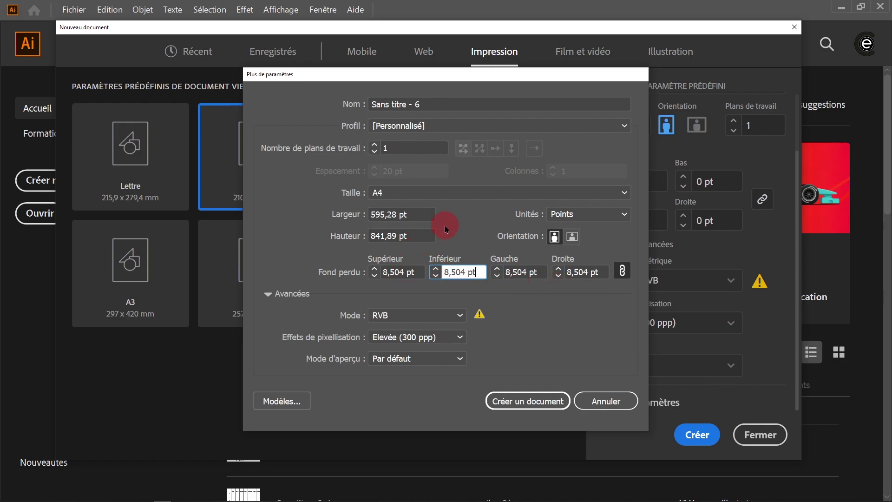
# - Name the document "Calendrier Janvier" and create it
pyautogui.moveTo(435, 99); pyautogui.dragTo(321, 109)
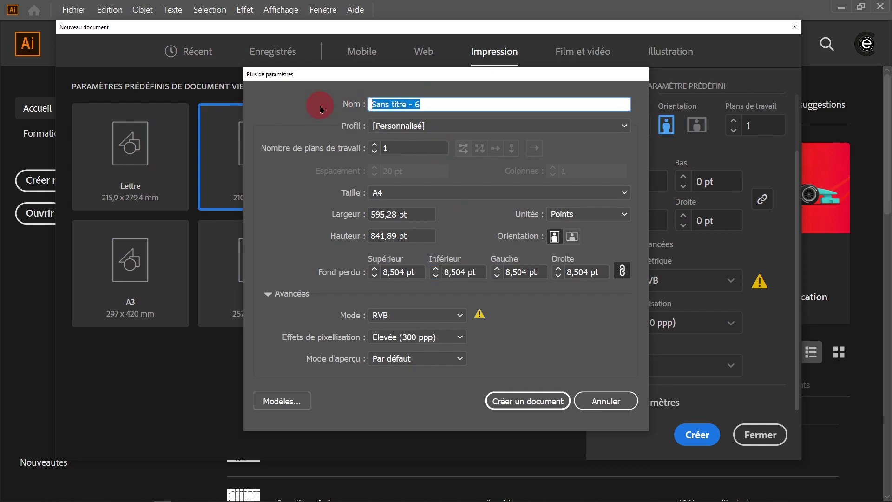
pyautogui.write('Calendrier ')
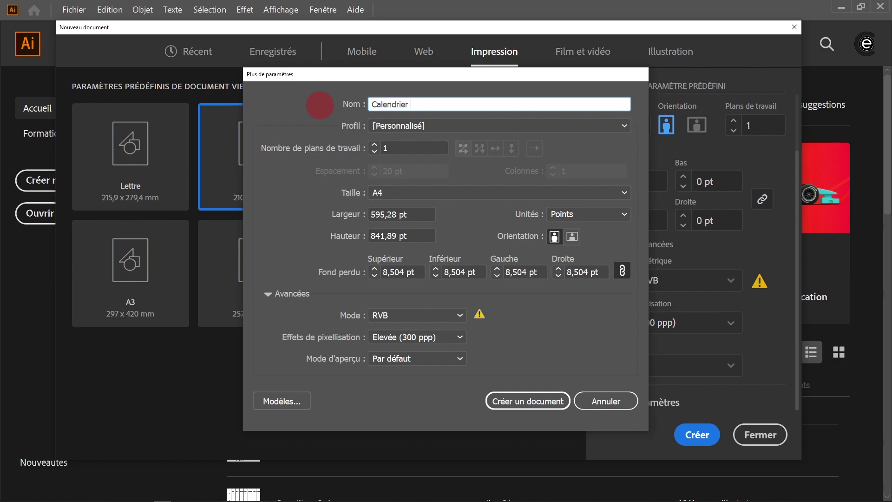
pyautogui.write('Janvier')
pyautogui.click(376, 214)
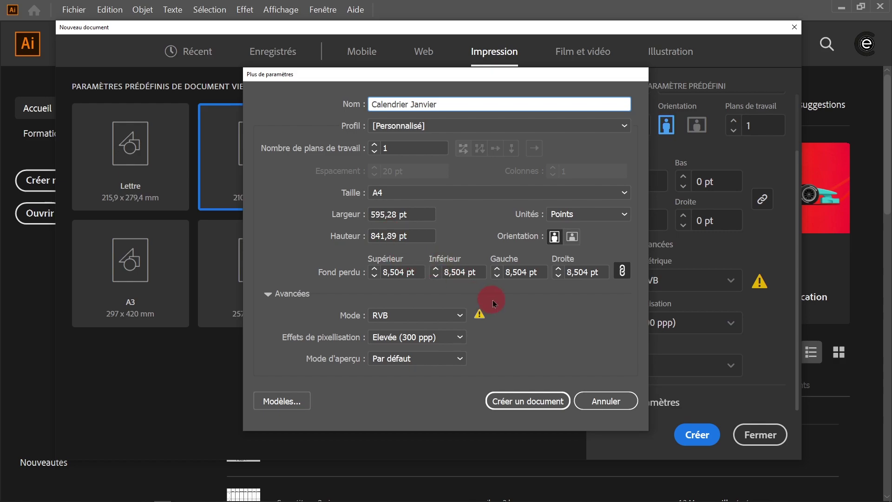
pyautogui.click(526, 405)
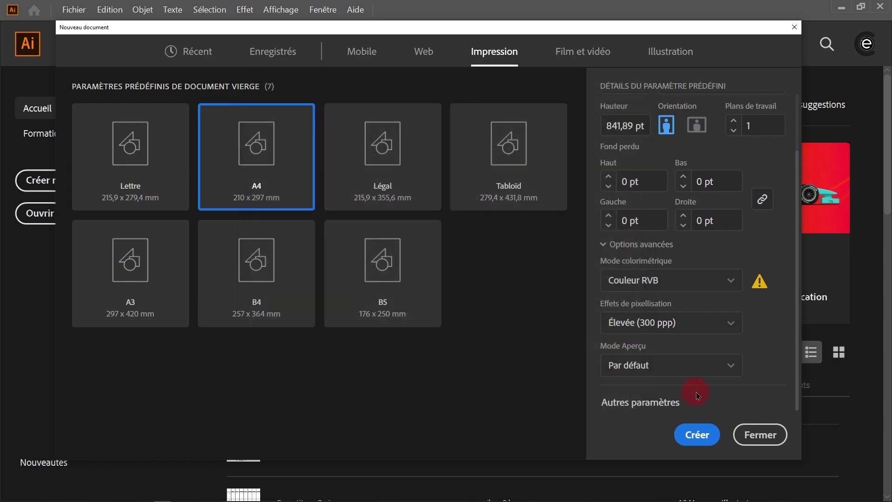
pyautogui.click(697, 440)
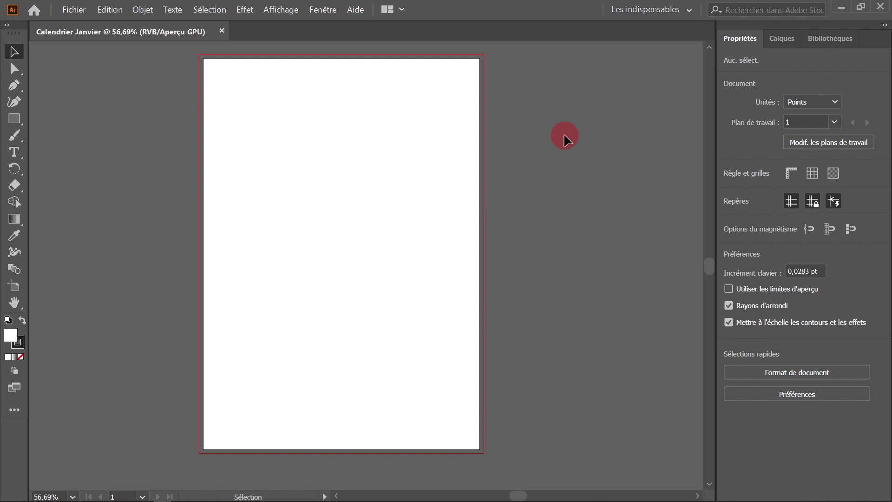
# - Switch the workspace to "Les indispensables classiques"
pyautogui.click(325, 11)
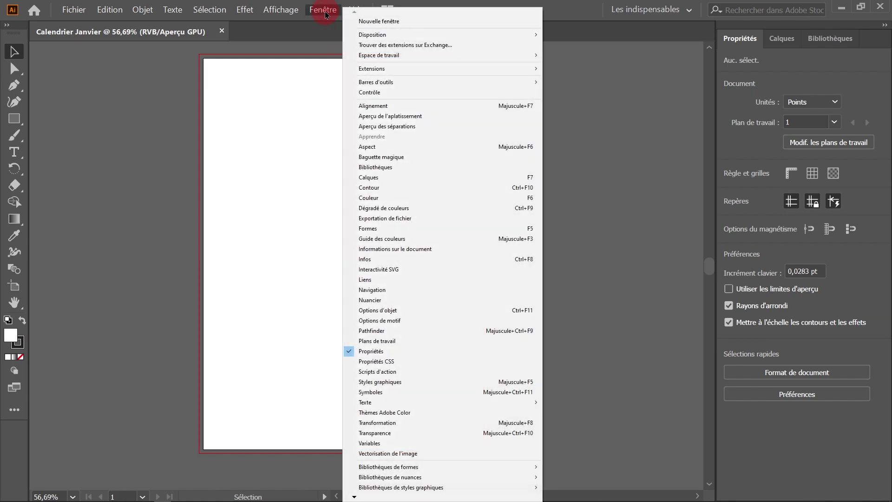
pyautogui.moveTo(379, 55)
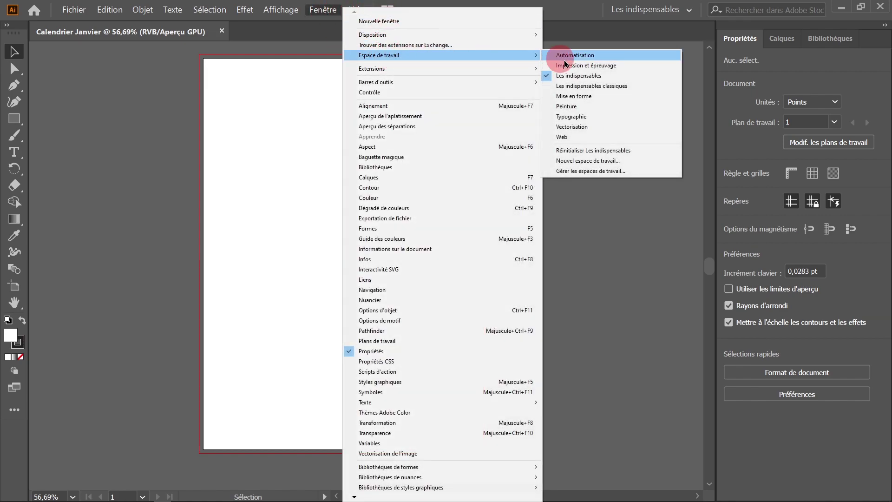
pyautogui.click(627, 90)
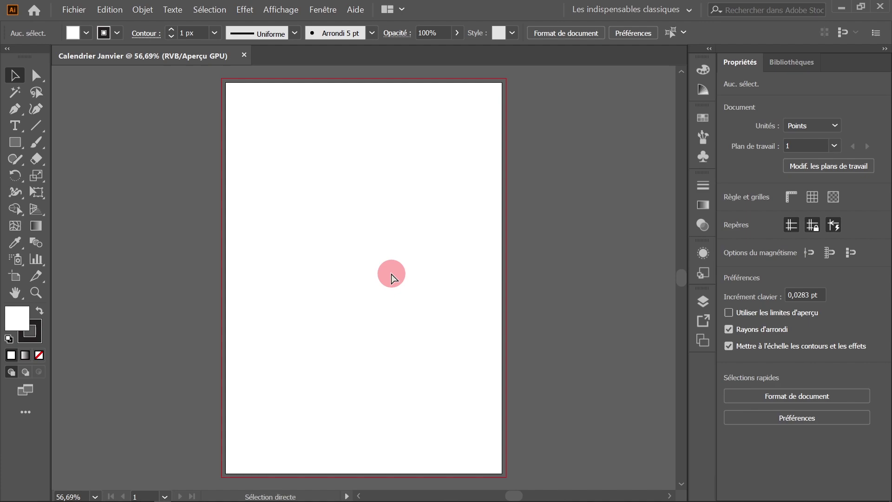
# - Display the document rulers and check their measurement unit
pyautogui.hotkey('ctrl', 'r')
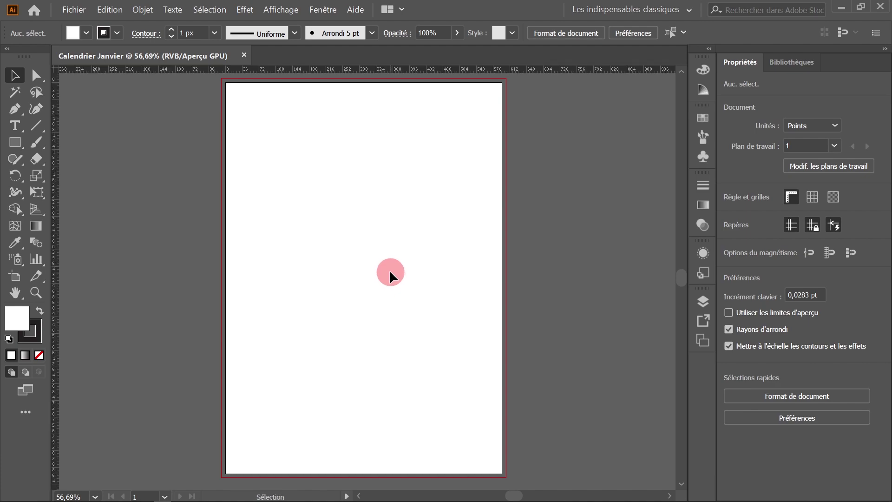
pyautogui.rightClick(320, 70)
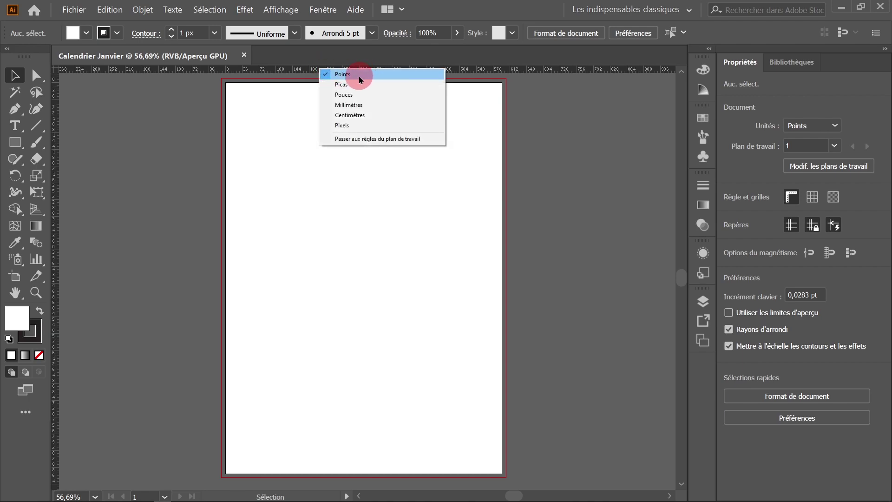
pyautogui.click(552, 139)
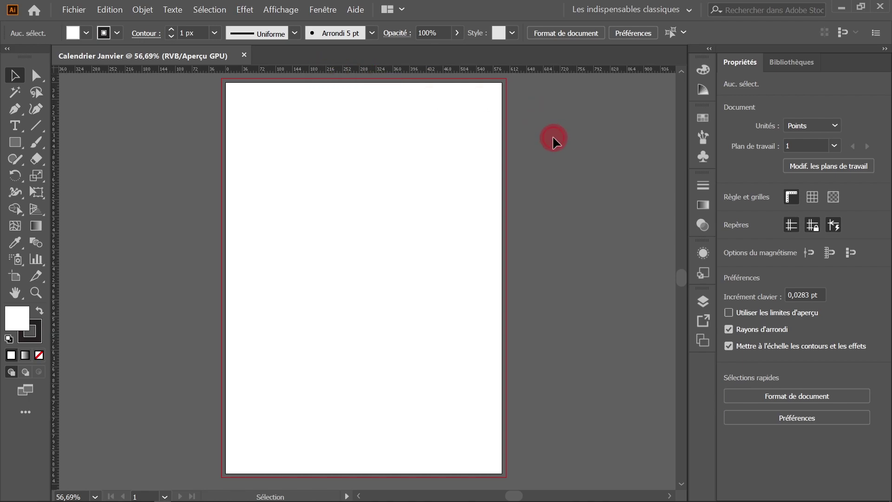
# - Show the Caractère and Paragraphe settings, place them one above the other beside the artboard, and close the OpenType group
pyautogui.click(333, 17)
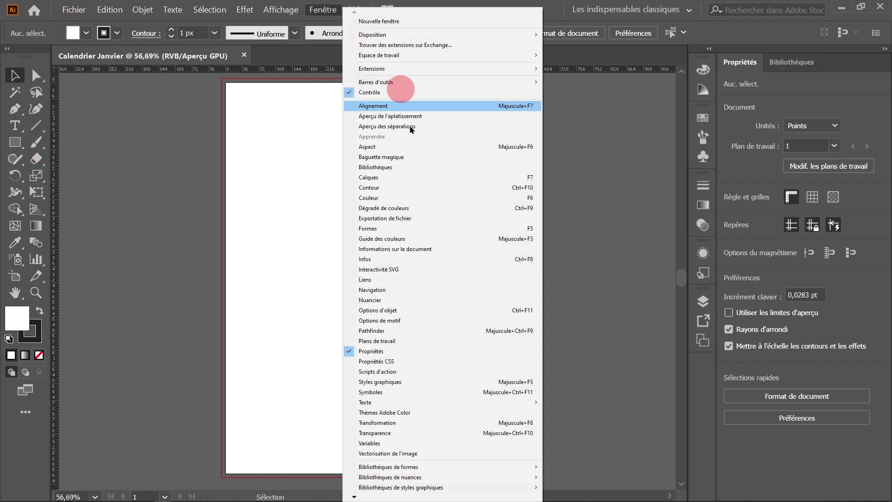
pyautogui.moveTo(394, 402)
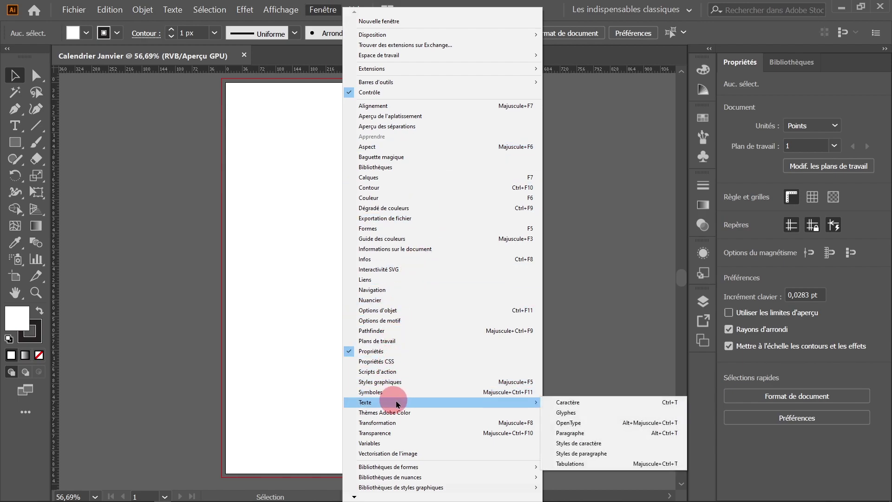
pyautogui.click(571, 403)
pyautogui.moveTo(514, 101); pyautogui.dragTo(112, 105)
pyautogui.click(568, 100)
pyautogui.moveTo(514, 100); pyautogui.dragTo(139, 201)
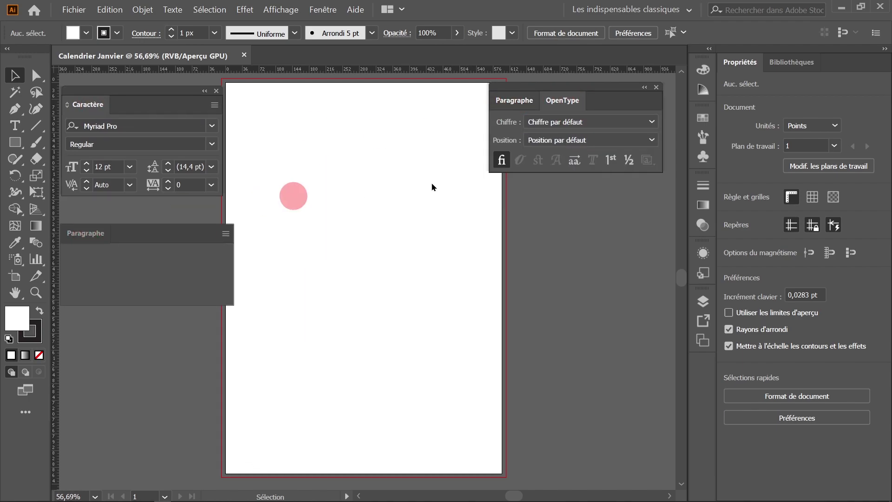
pyautogui.click(656, 87)
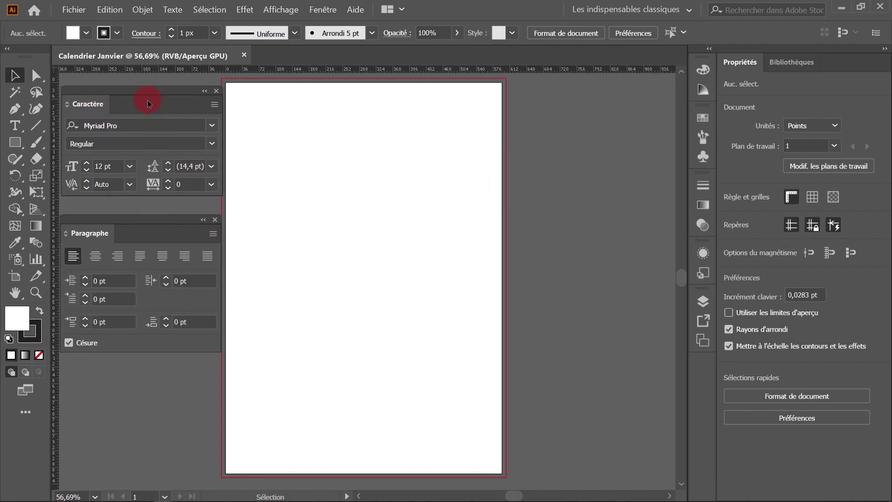
# - Show the paragraph styles and place them near the artboard's lower corner, opposite the Paragraphe settings
pyautogui.click(323, 10)
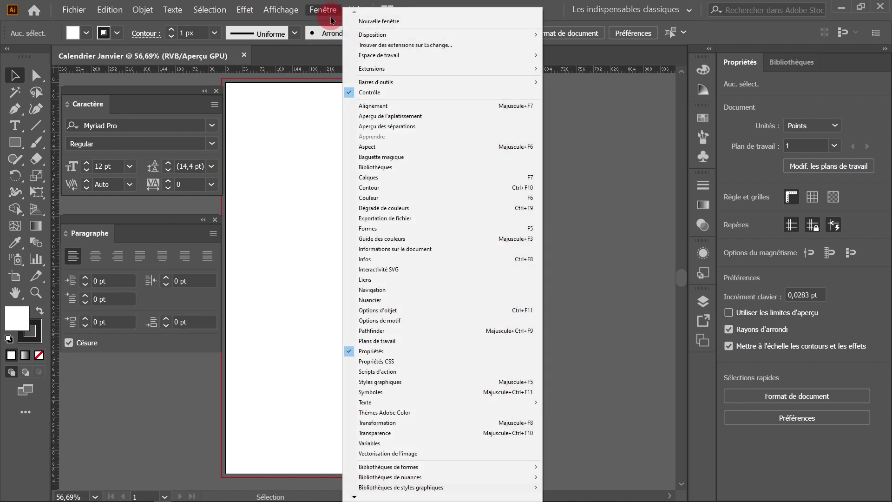
pyautogui.moveTo(398, 403)
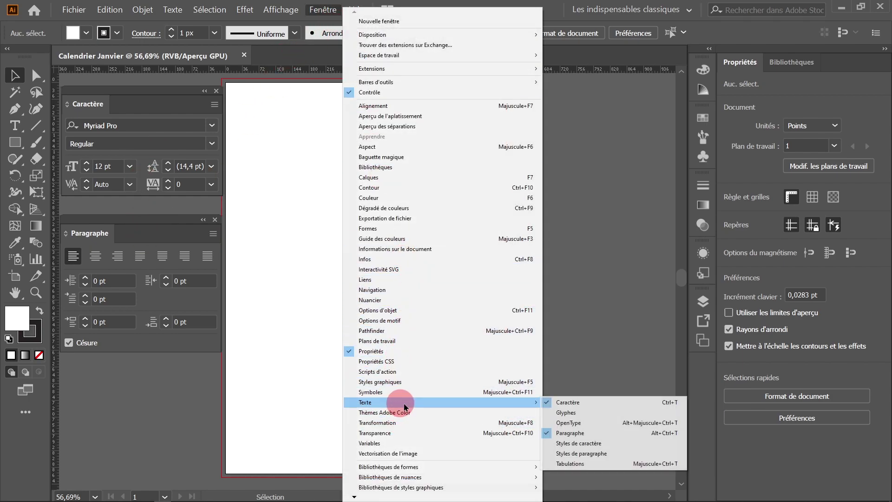
pyautogui.click(590, 454)
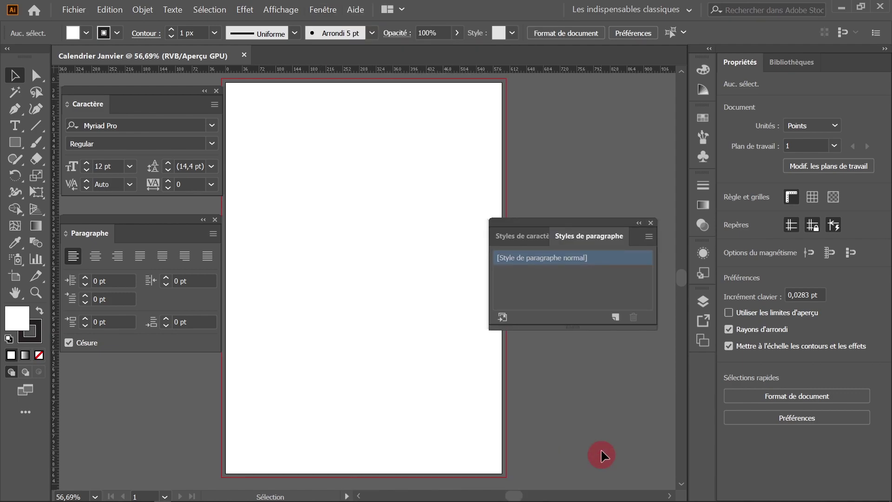
pyautogui.moveTo(571, 215); pyautogui.dragTo(598, 372)
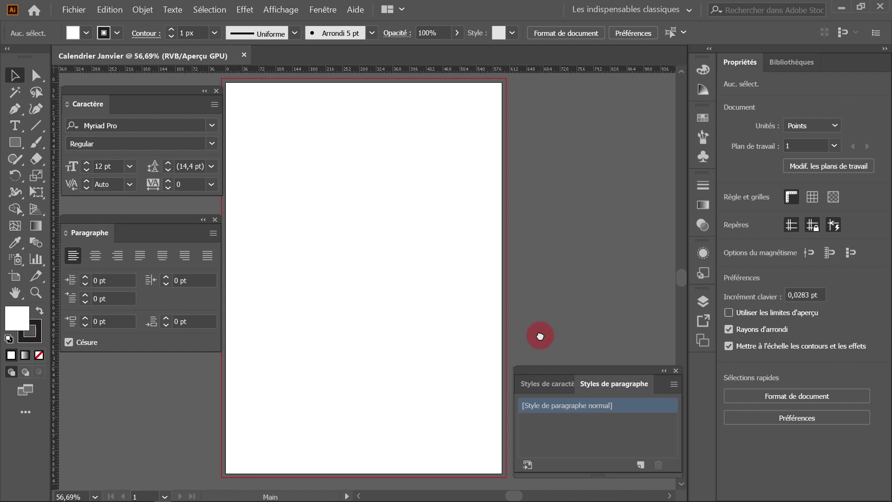
# - Turn on the display of hidden characters for text
pyautogui.moveTo(538, 334); pyautogui.dragTo(552, 335)
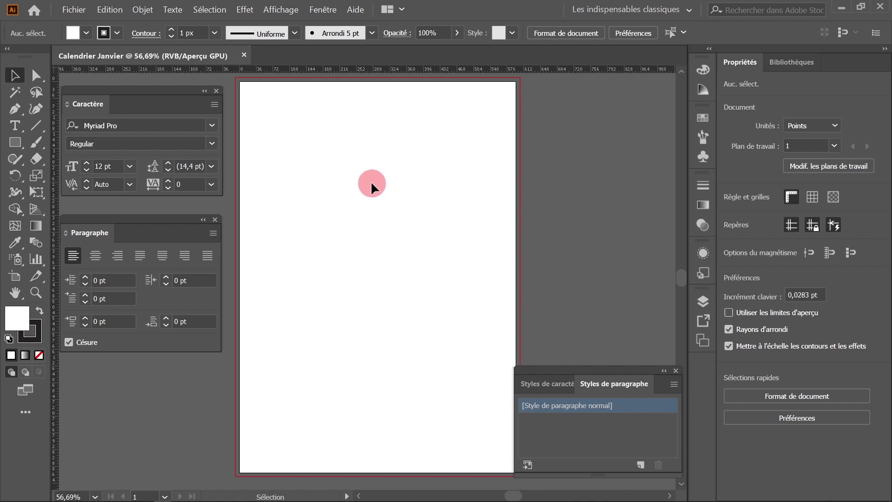
pyautogui.click(173, 10)
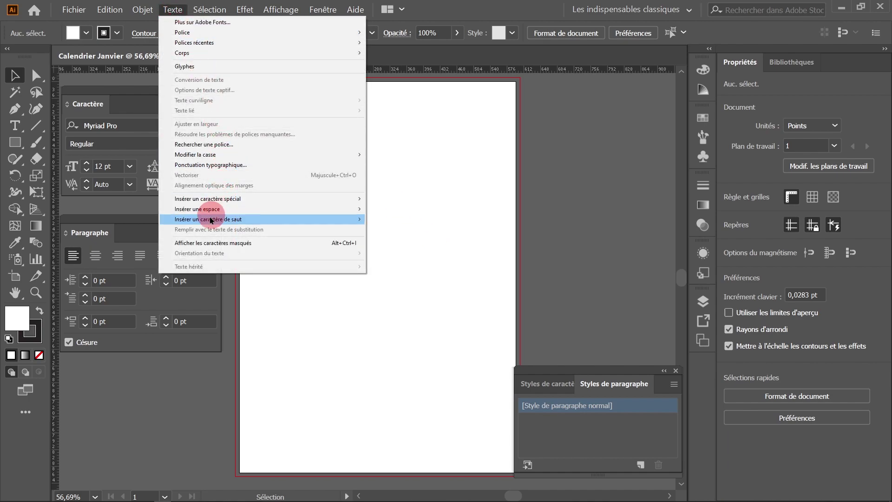
pyautogui.click(260, 243)
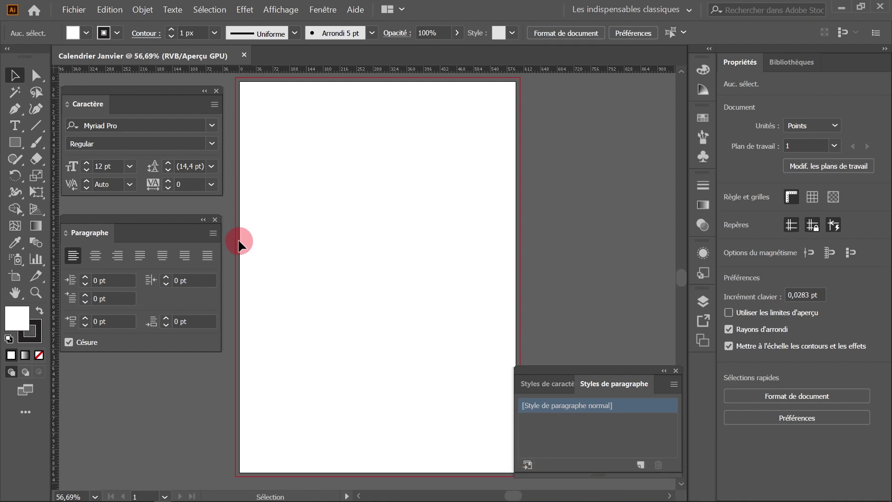
# - Create a point text in the upper part of the artboard and replace its placeholder text with "x"
pyautogui.click(16, 127)
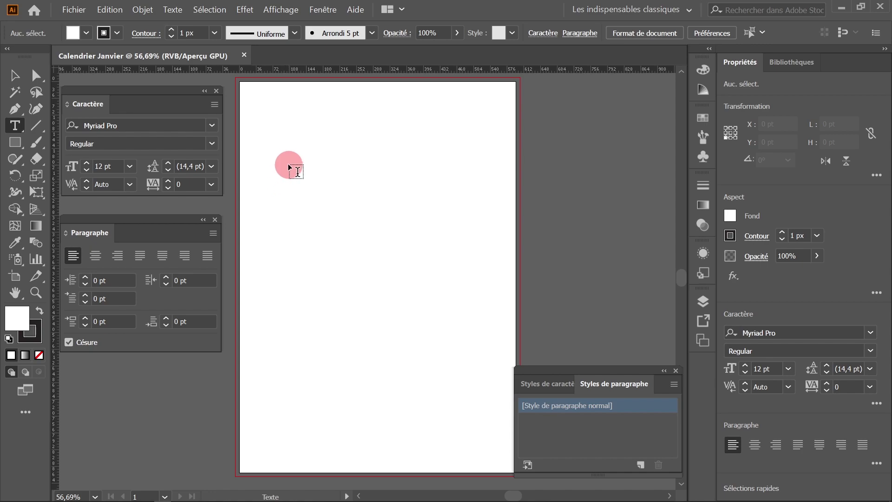
pyautogui.click(281, 160)
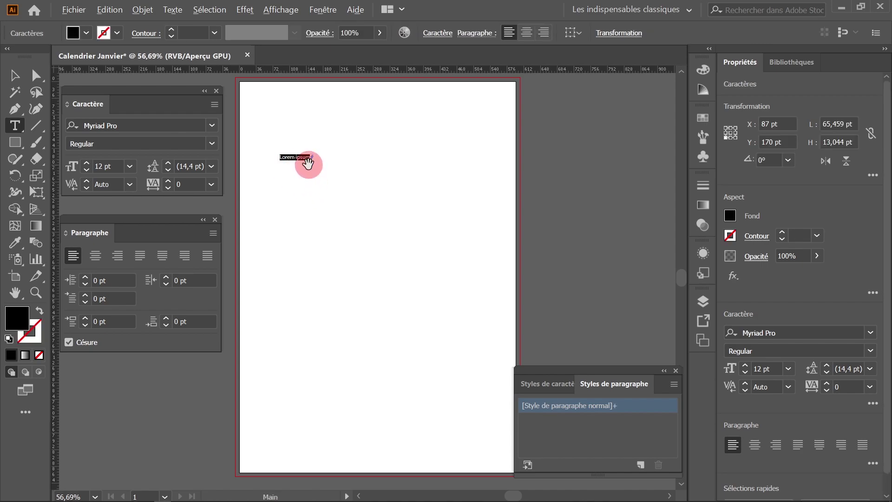
pyautogui.scroll(4, 309, 163)
pyautogui.moveTo(320, 179); pyautogui.dragTo(421, 218)
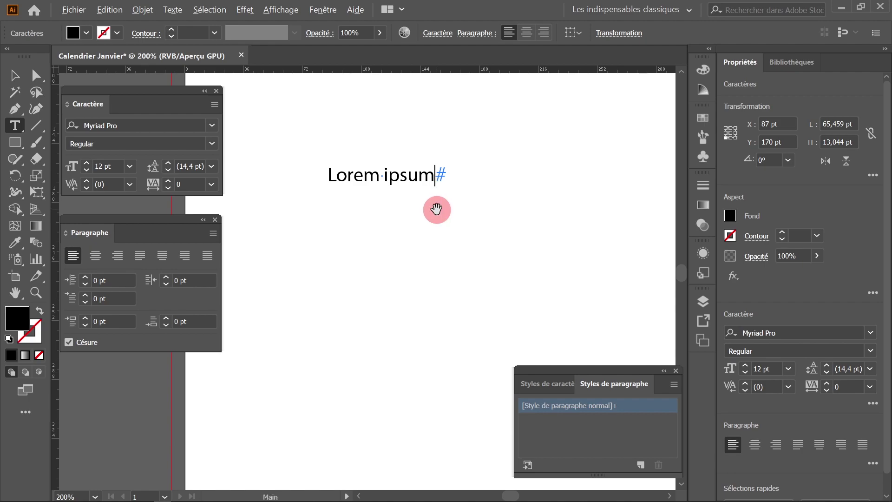
pyautogui.moveTo(436, 209); pyautogui.dragTo(402, 221)
pyautogui.moveTo(403, 190); pyautogui.dragTo(296, 192)
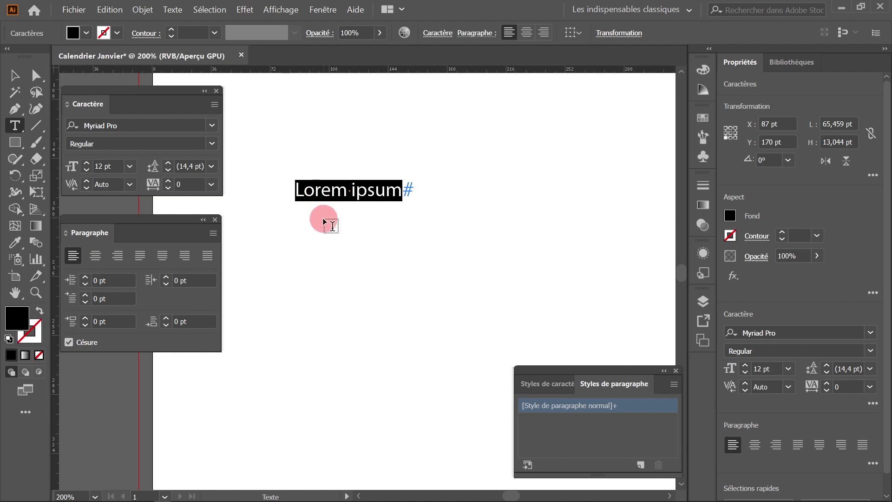
pyautogui.write('x')
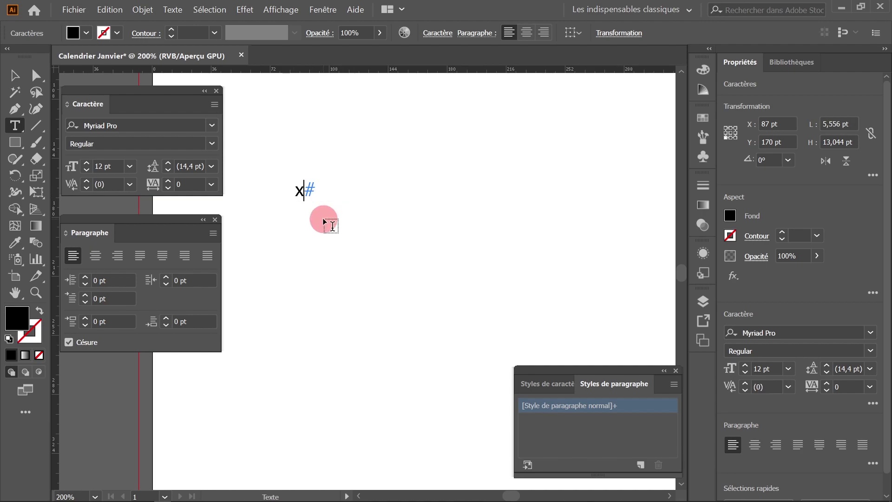
# - Continue the text line after "x" with the tab-separated weekdays Lun, Mar, Mer, Jeu, Ven, Sam and Dim
pyautogui.press('Tab')
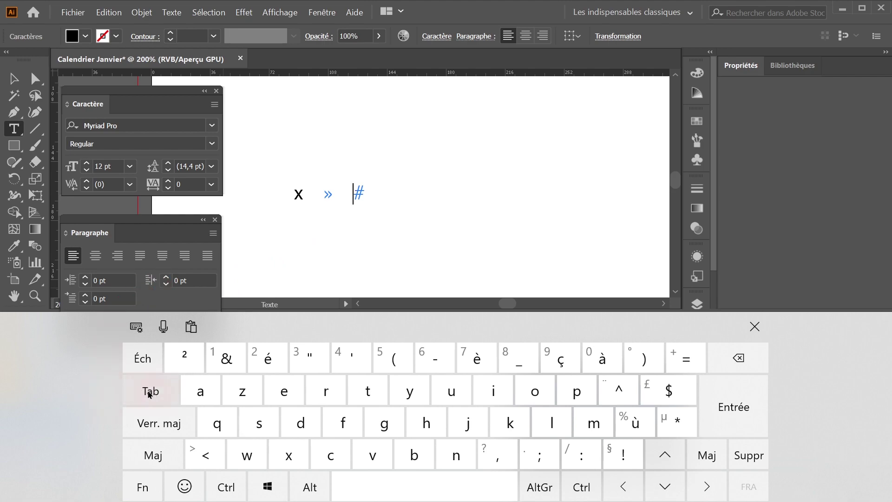
pyautogui.click(352, 205)
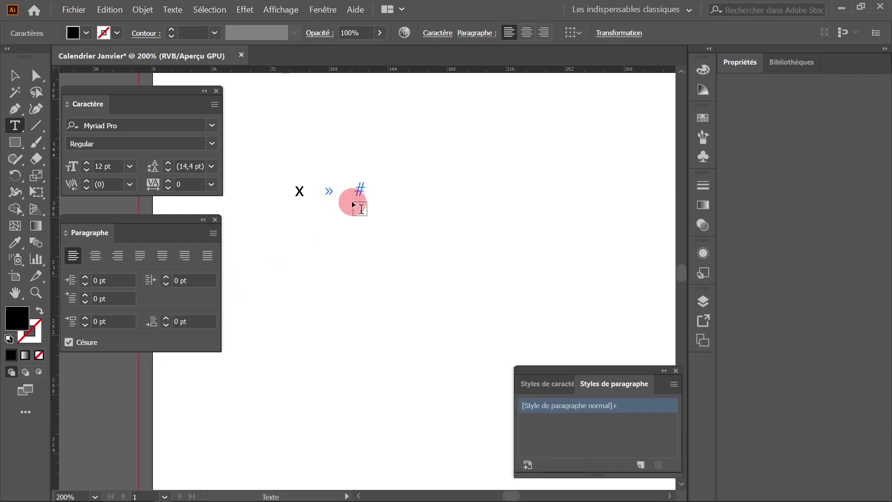
pyautogui.write('Lun')
pyautogui.press('Tab')
pyautogui.write('Mar\tMer\tJeu\tVen\tSam\tDim')
pyautogui.hotkey('ctrl', '-')
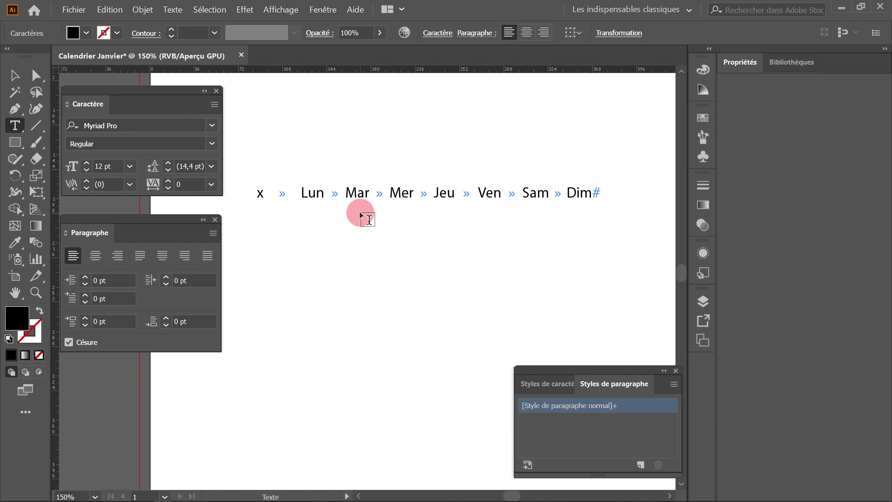
# - Add a second line of eight tab-separated "x" placeholders below the weekday line
pyautogui.press('Return')
pyautogui.write('x\tx\tx\tx\tx\tx\t')
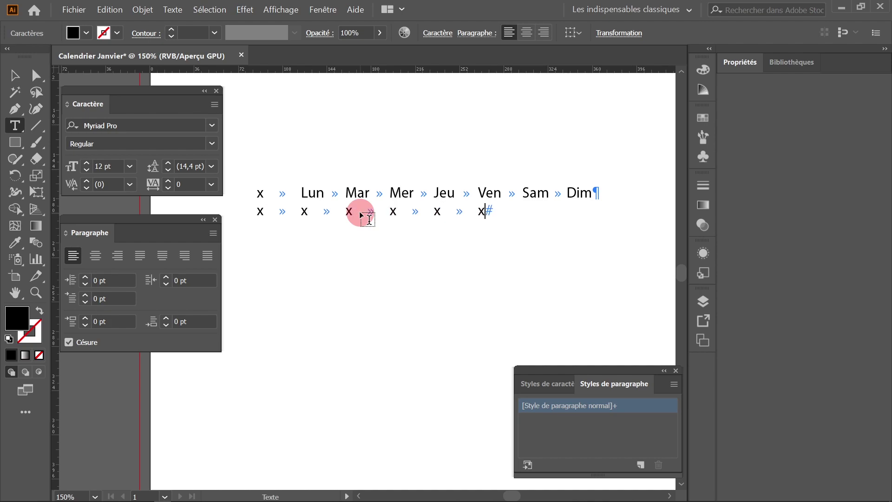
pyautogui.write('x\tx')
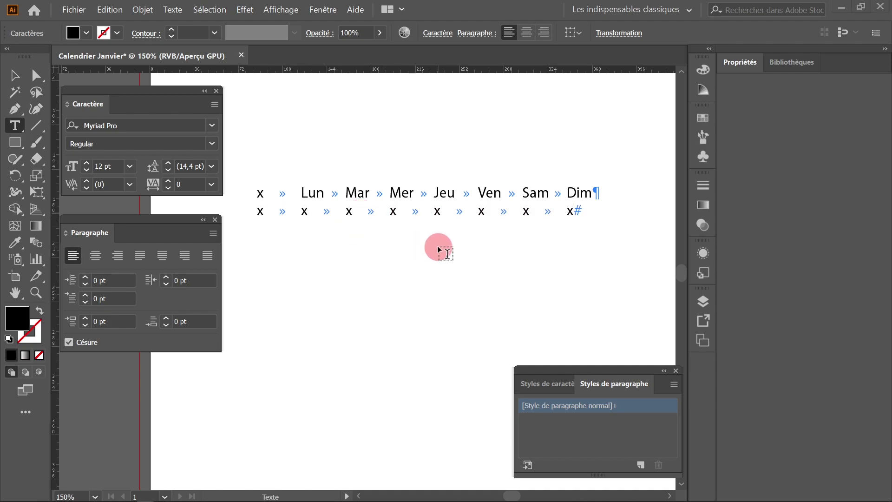
# - Copy the line of eight "x" placeholders and add four more identical lines below it, finishing the text entry
pyautogui.moveTo(522, 211); pyautogui.dragTo(256, 207)
pyautogui.click(573, 211)
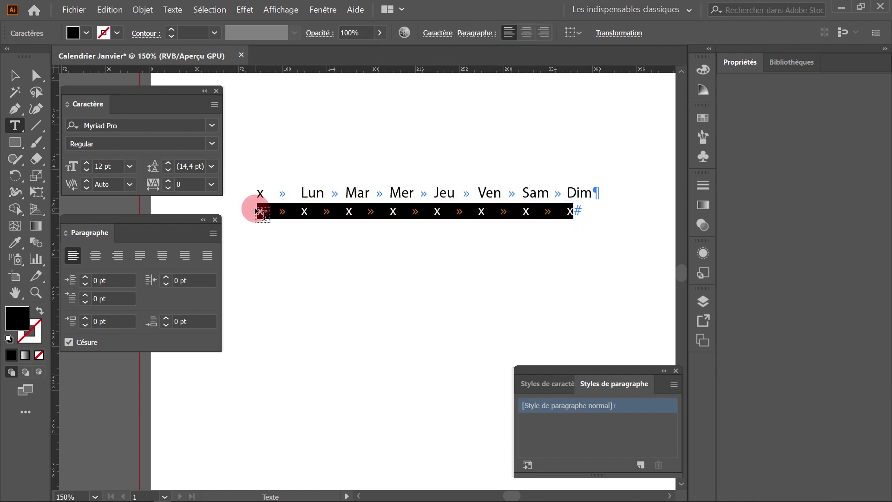
pyautogui.click(577, 216)
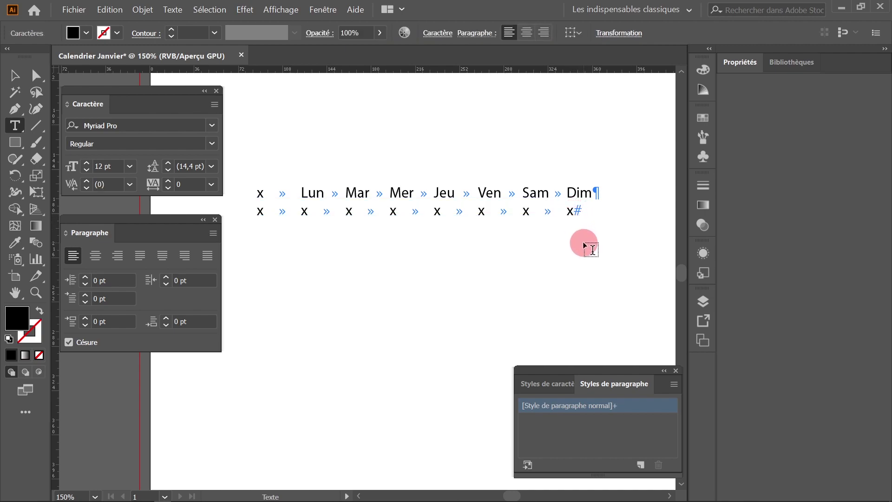
pyautogui.press('Return')
pyautogui.write('x\tx\tx\tx\tx\tx\tx\tx')
pyautogui.press('Return')
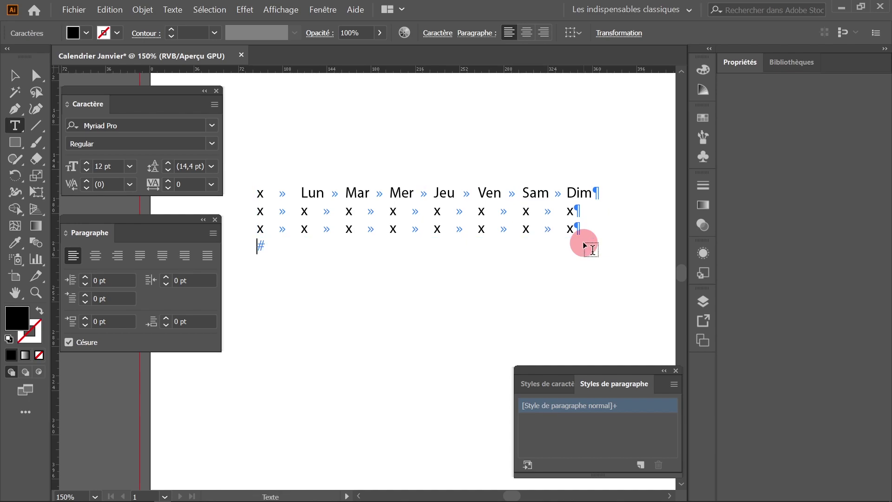
pyautogui.hotkey('ctrl', 'v')
pyautogui.press('Return')
pyautogui.hotkey('ctrl', 'v')
pyautogui.press('Return')
pyautogui.hotkey('ctrl', 'v')
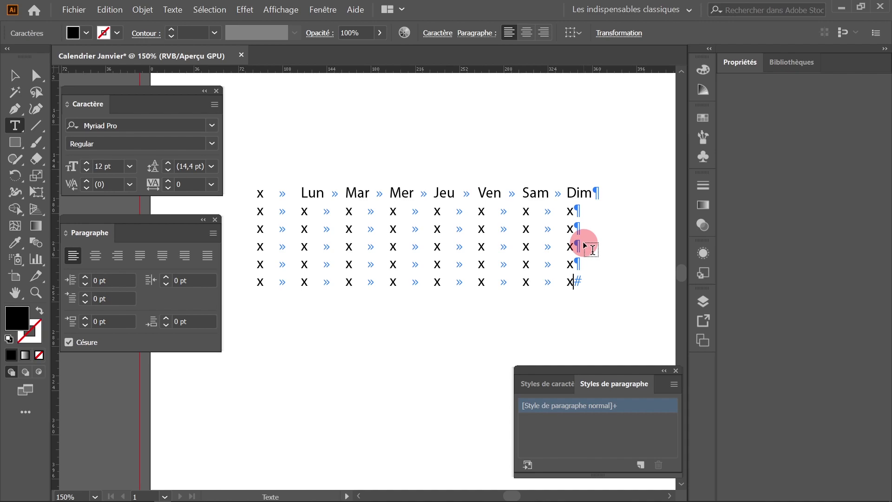
pyautogui.press('Escape')
pyautogui.click(375, 148)
pyautogui.click(330, 247)
pyautogui.click(298, 211)
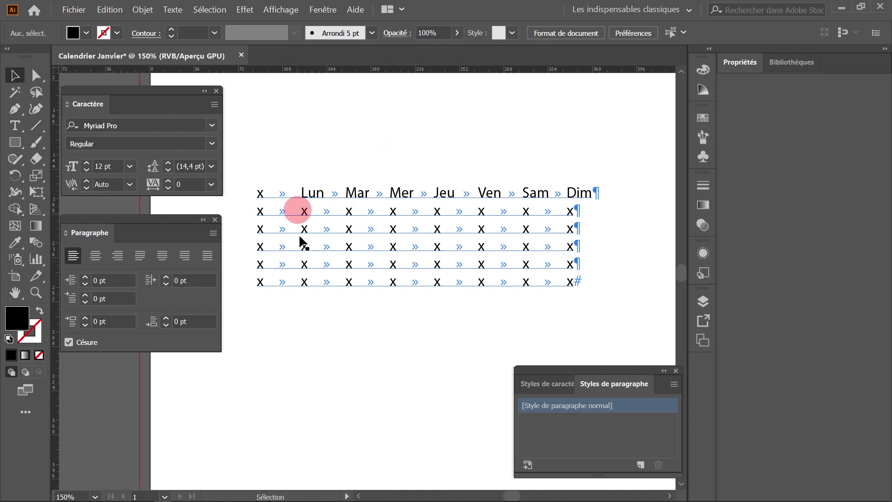
pyautogui.click(380, 251)
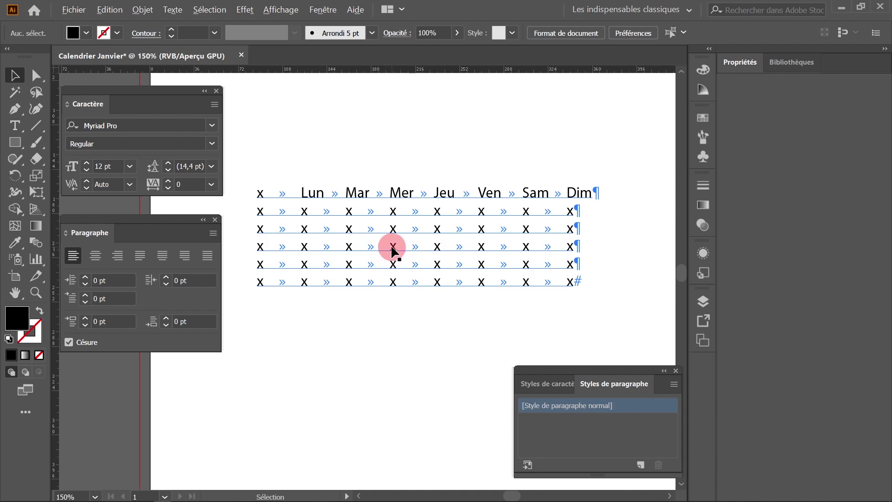
pyautogui.click(433, 279)
pyautogui.click(429, 290)
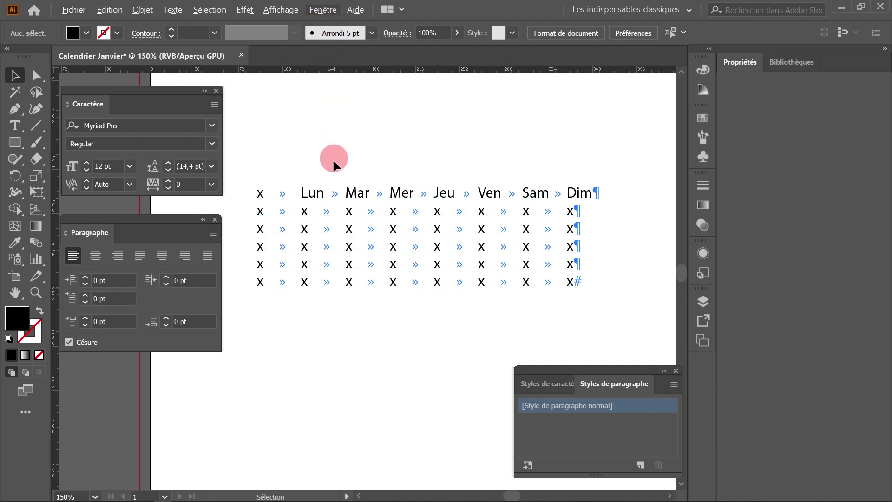
# - Select the calendar text block and show the Tabulations ruler aligned directly above it
pyautogui.click(325, 199)
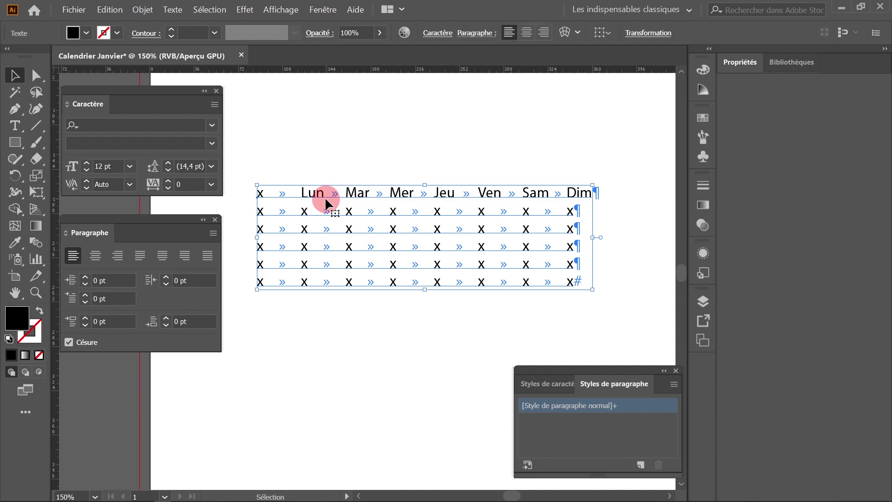
pyautogui.click(328, 14)
pyautogui.moveTo(402, 402)
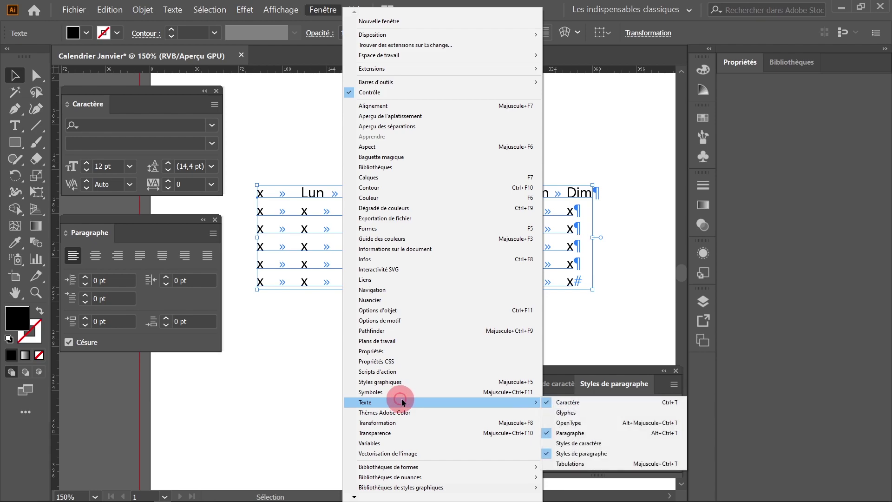
pyautogui.click(582, 466)
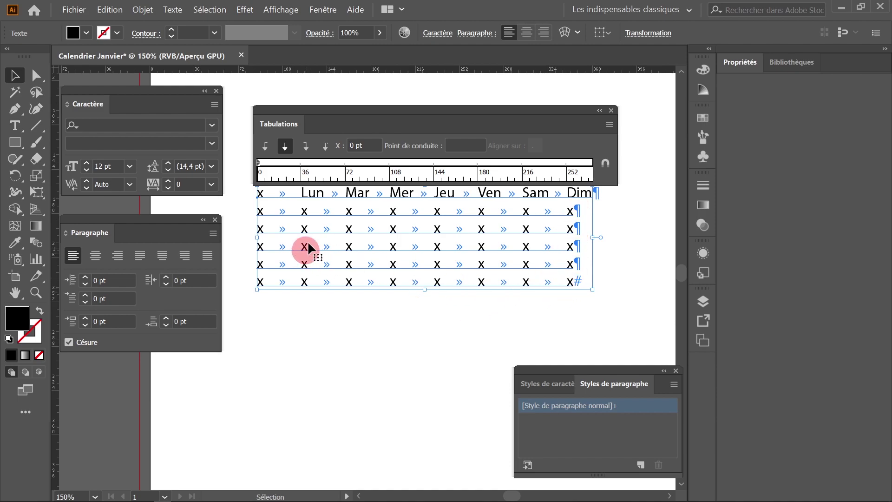
pyautogui.moveTo(444, 114); pyautogui.dragTo(486, 95)
pyautogui.click(653, 153)
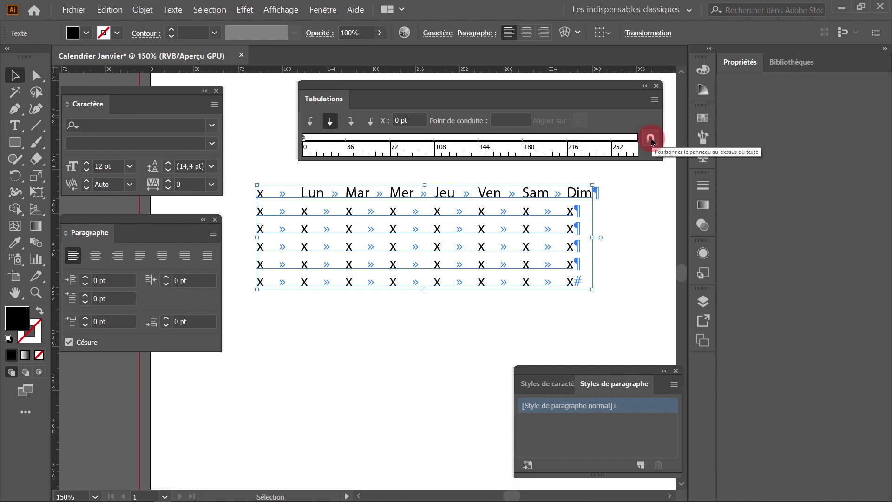
pyautogui.click(651, 139)
pyautogui.click(439, 167)
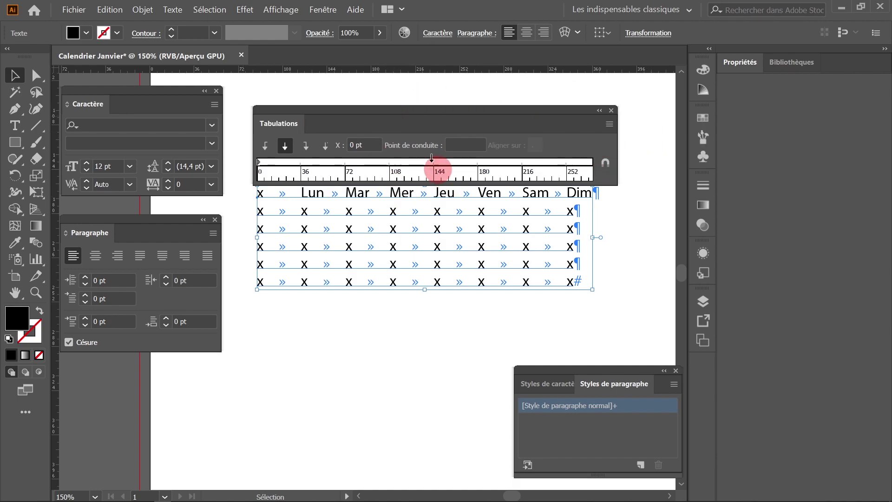
# - Place a centred tab stop at 60 pt on the calendar text's ruler, keeping unit snapping on
pyautogui.moveTo(437, 163); pyautogui.dragTo(285, 147)
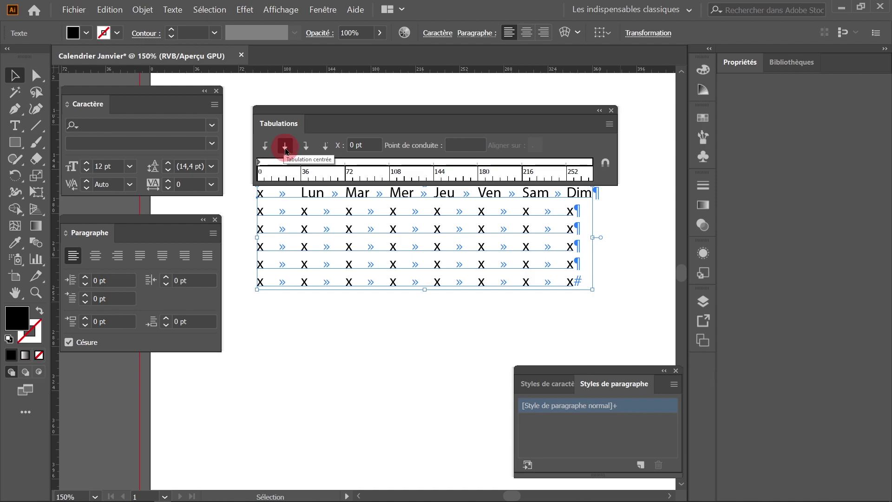
pyautogui.click(285, 147)
pyautogui.click(610, 124)
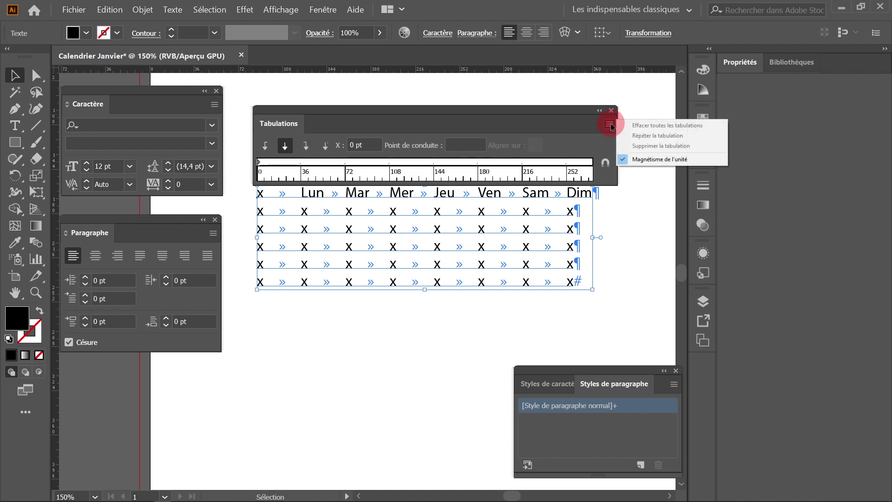
pyautogui.click(660, 163)
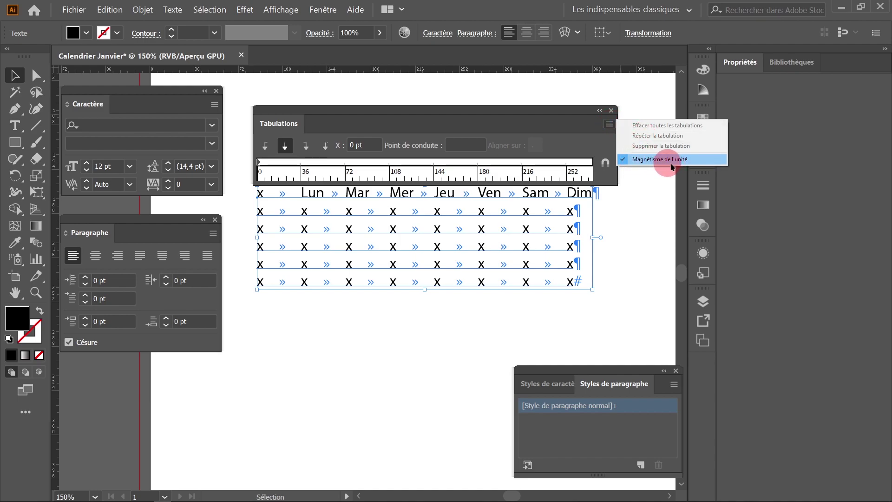
pyautogui.click(338, 169)
pyautogui.moveTo(309, 162); pyautogui.dragTo(335, 162)
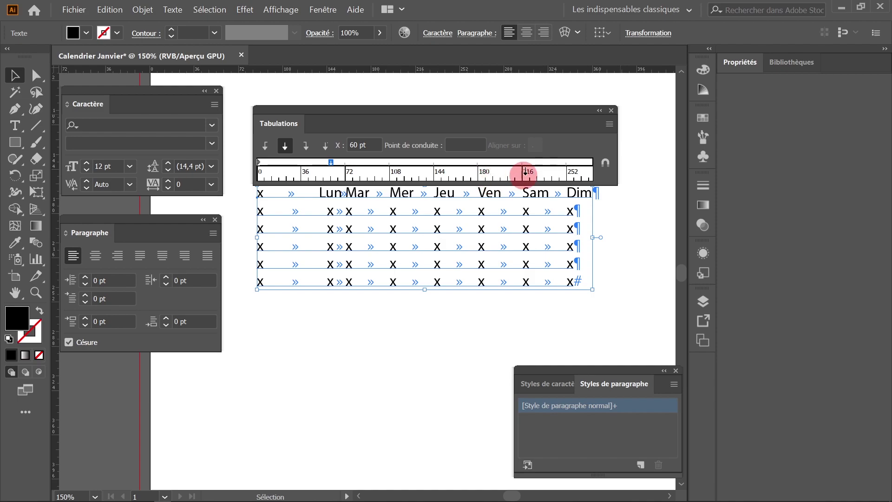
# - Repeat the 60 pt tab stop along the ruler and check the position of the second stop
pyautogui.click(610, 126)
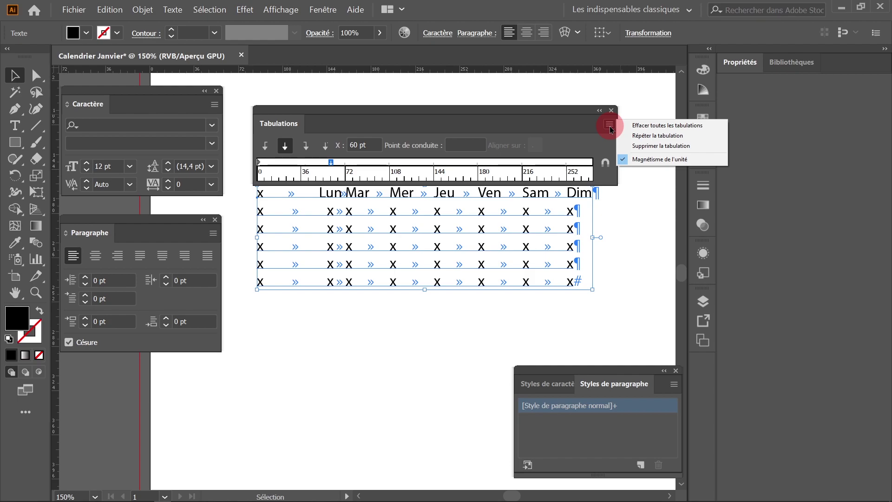
pyautogui.click(646, 136)
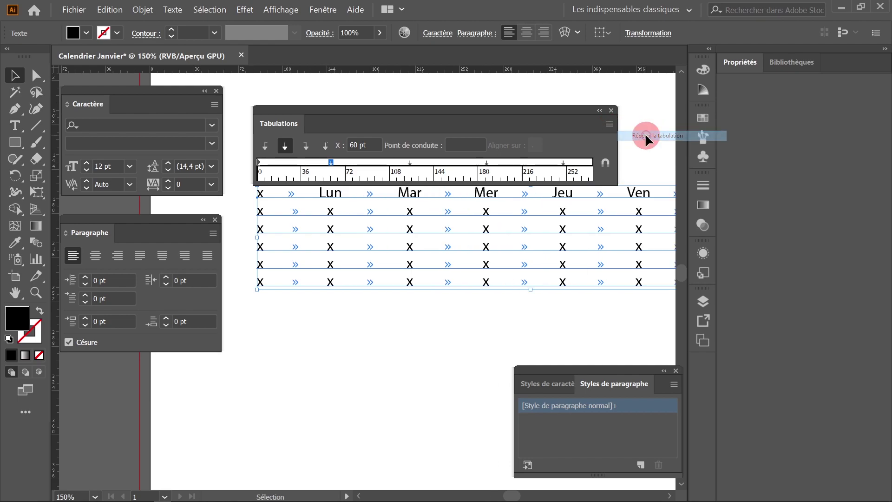
pyautogui.click(410, 163)
pyautogui.click(362, 145)
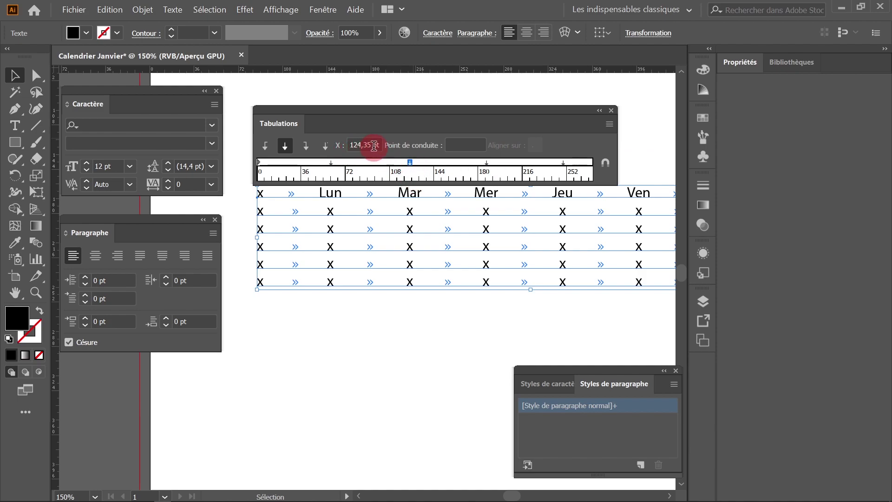
pyautogui.click(336, 161)
pyautogui.click(410, 162)
pyautogui.click(365, 145)
# - Clear all tab stops of the calendar text
pyautogui.scroll(-1, 440, 242)
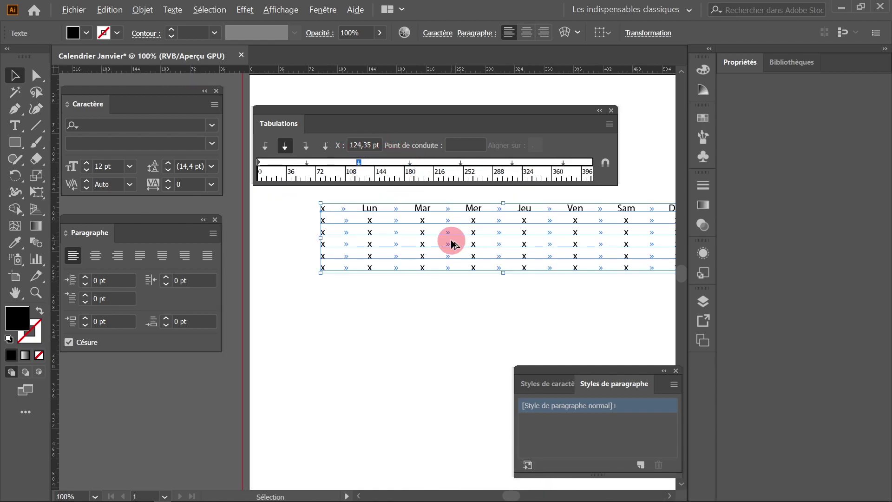
pyautogui.moveTo(490, 285); pyautogui.dragTo(421, 295)
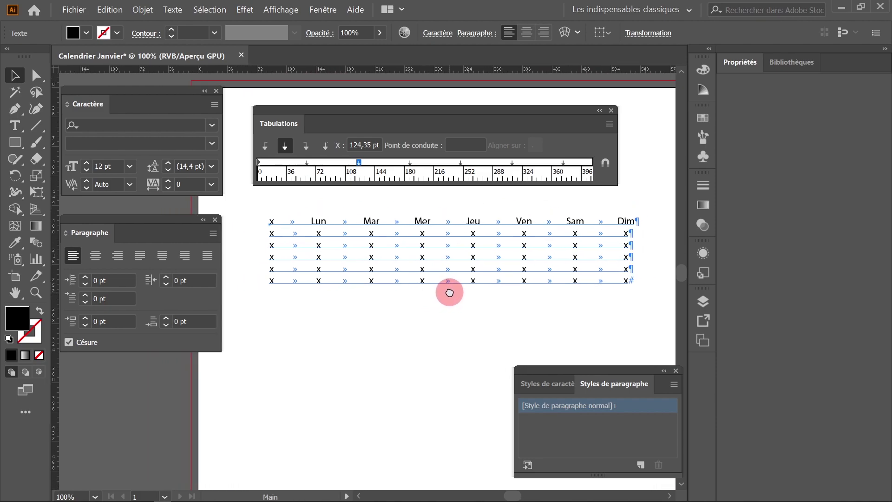
pyautogui.moveTo(452, 303); pyautogui.dragTo(443, 296)
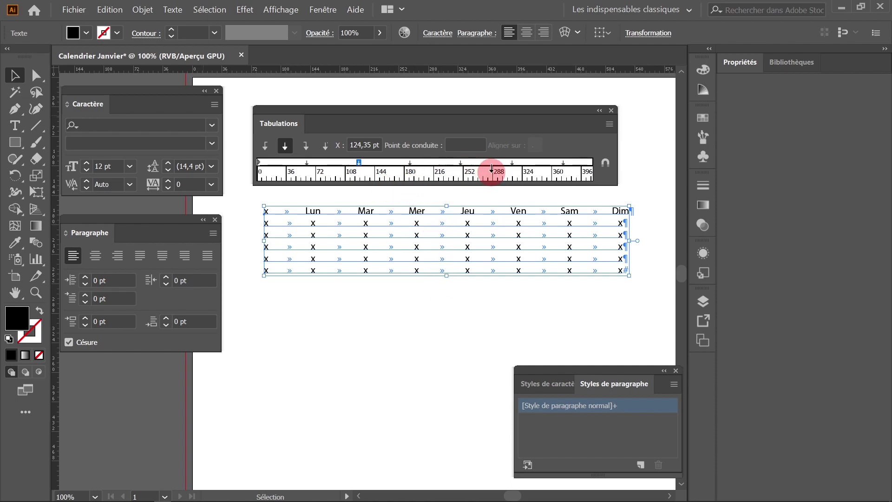
pyautogui.moveTo(491, 168)
pyautogui.mouseDown()
pyautogui.moveTo(562, 168)
pyautogui.moveTo(610, 128)
pyautogui.mouseUp()
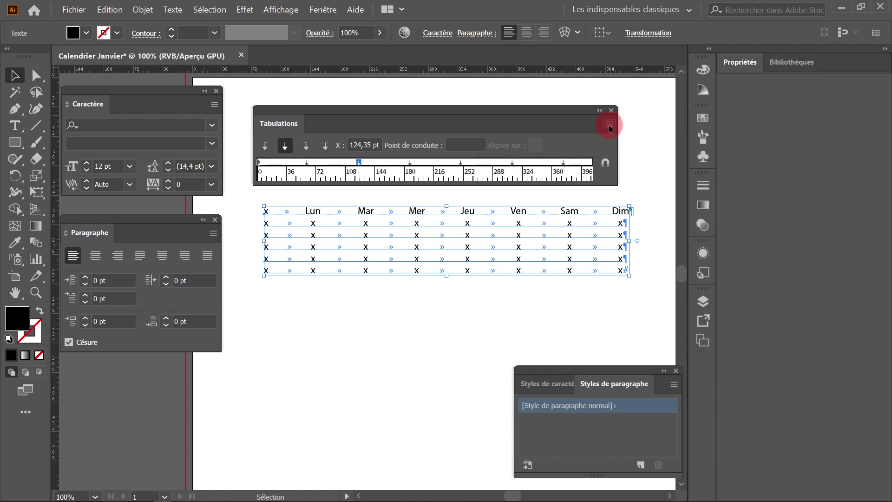
pyautogui.click(609, 125)
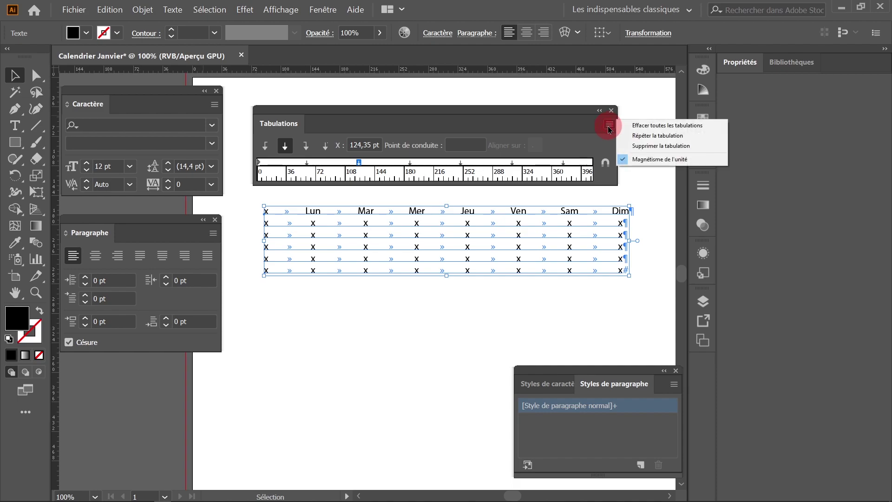
pyautogui.click(631, 129)
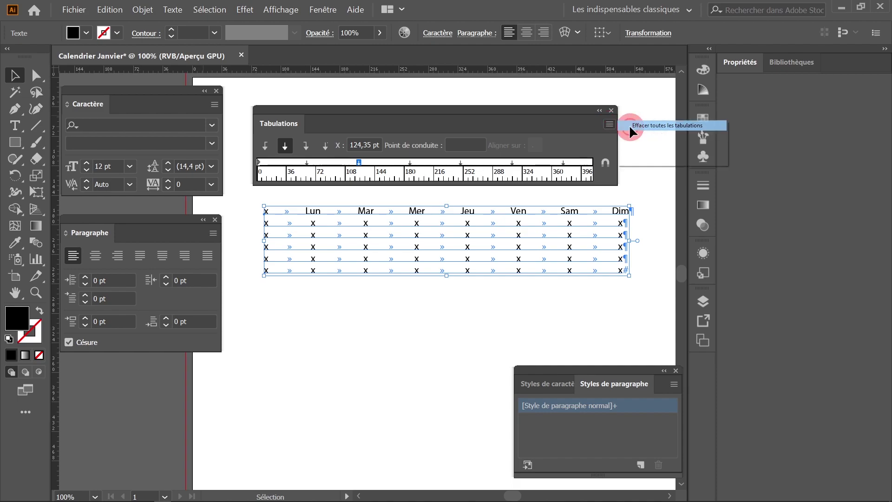
# - Place seven centred tab stops at 60 pt intervals, from 60 pt to 420 pt, for the weekday columns
pyautogui.moveTo(307, 161); pyautogui.dragTo(503, 167)
pyautogui.moveTo(526, 163); pyautogui.dragTo(553, 163)
pyautogui.moveTo(565, 163); pyautogui.dragTo(657, 181)
pyautogui.moveTo(592, 162); pyautogui.dragTo(603, 164)
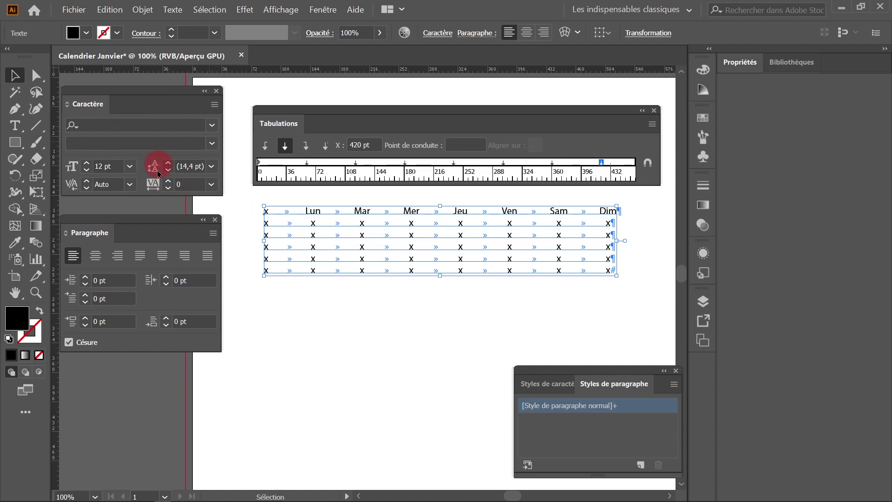
# - Set the calendar text's leading to 36 pt and move the paragraph styles below the Paragraphe settings
pyautogui.click(212, 166)
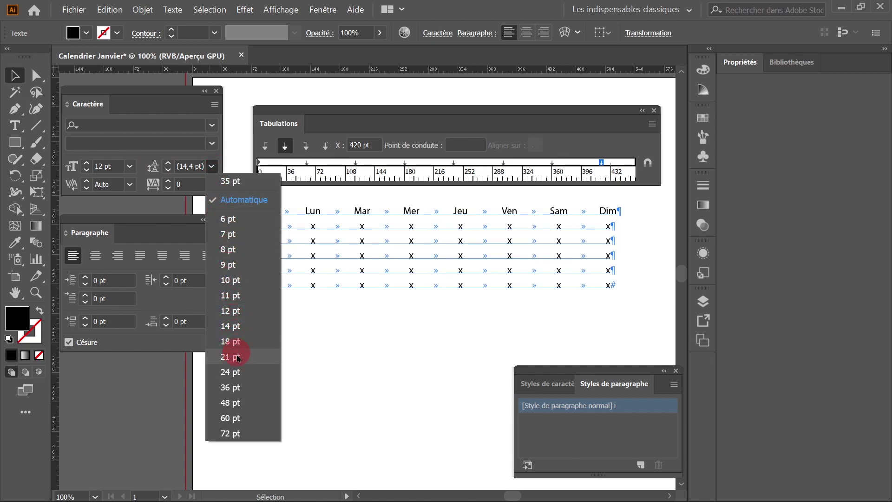
pyautogui.click(237, 393)
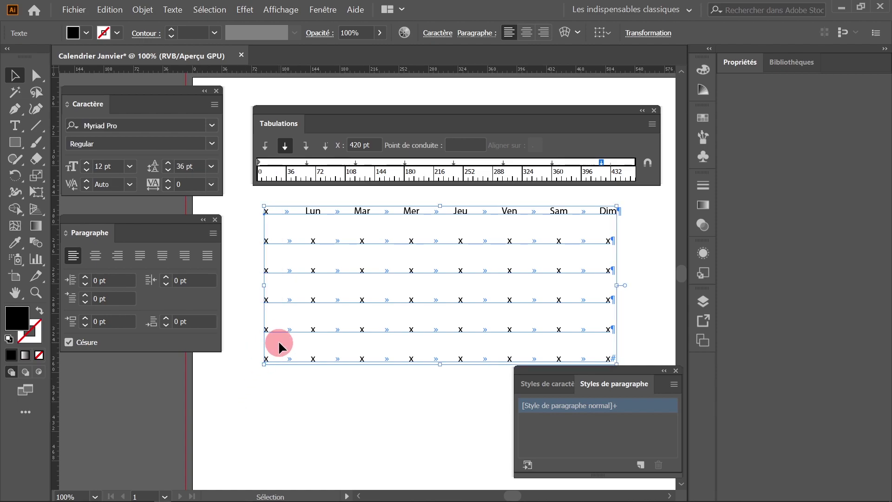
pyautogui.moveTo(579, 381); pyautogui.dragTo(174, 383)
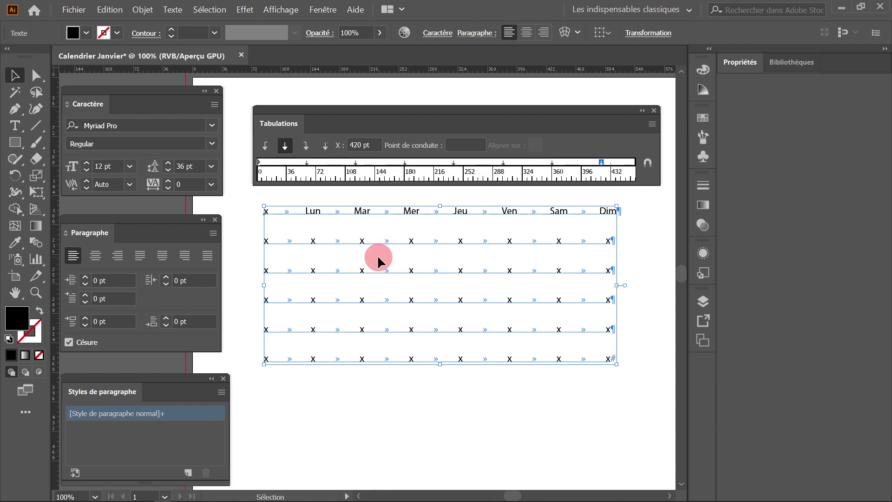
pyautogui.click(616, 241)
pyautogui.click(591, 359)
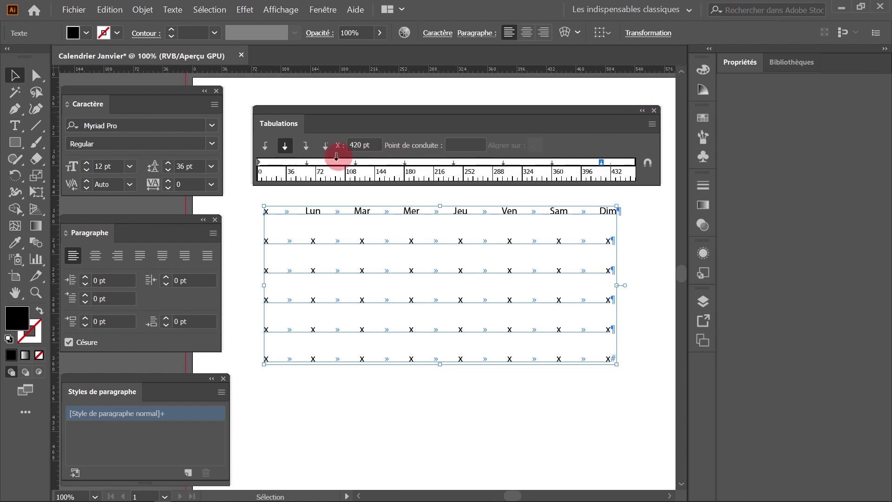
pyautogui.moveTo(308, 164); pyautogui.dragTo(312, 234)
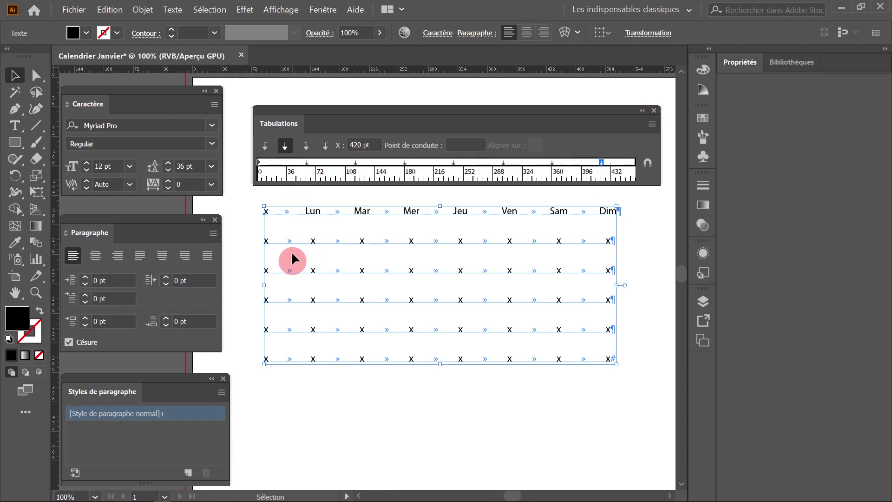
# - Close the Tabulations ruler and deselect the calendar text
pyautogui.click(655, 112)
pyautogui.click(626, 129)
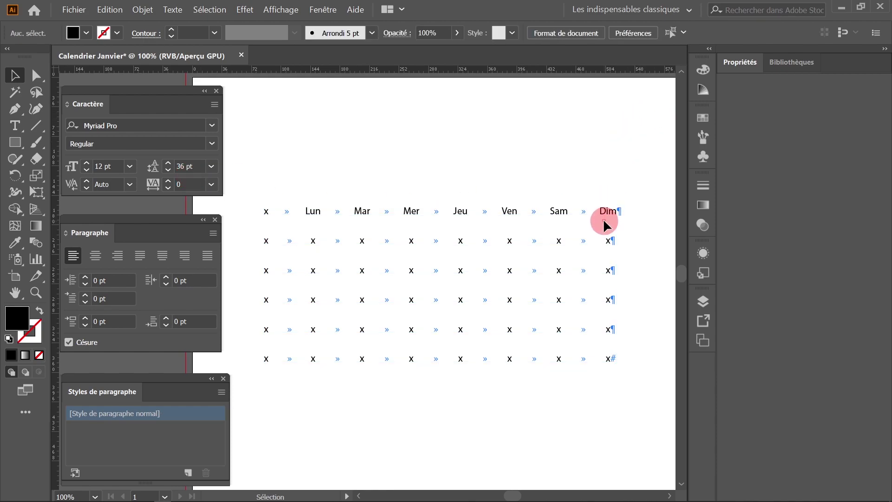
# - Draw an unfilled rectangle with a 1 px black stroke, about 77 × 48 pt, above the weekday row
pyautogui.click(16, 142)
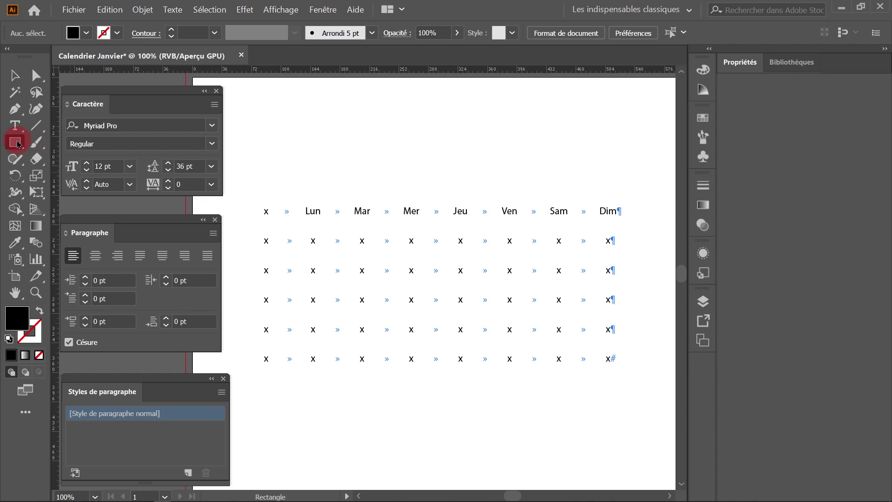
pyautogui.click(40, 311)
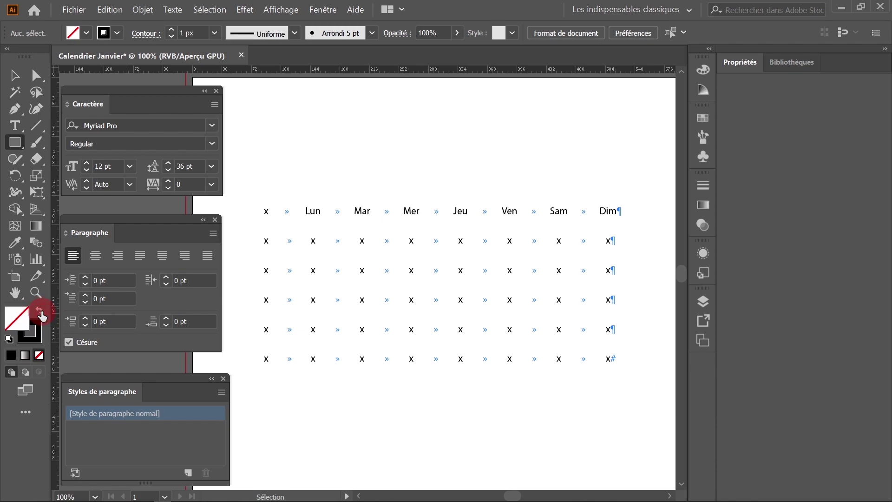
pyautogui.click(18, 317)
pyautogui.click(20, 320)
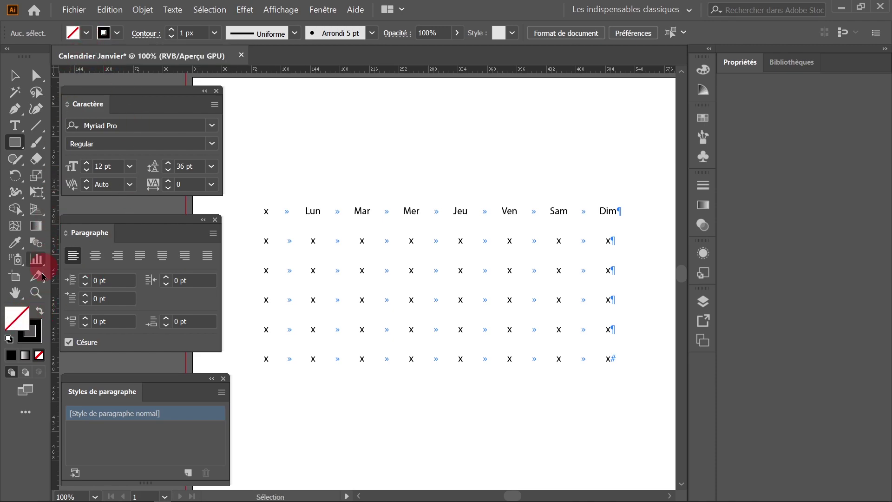
pyautogui.click(87, 33)
pyautogui.click(11, 57)
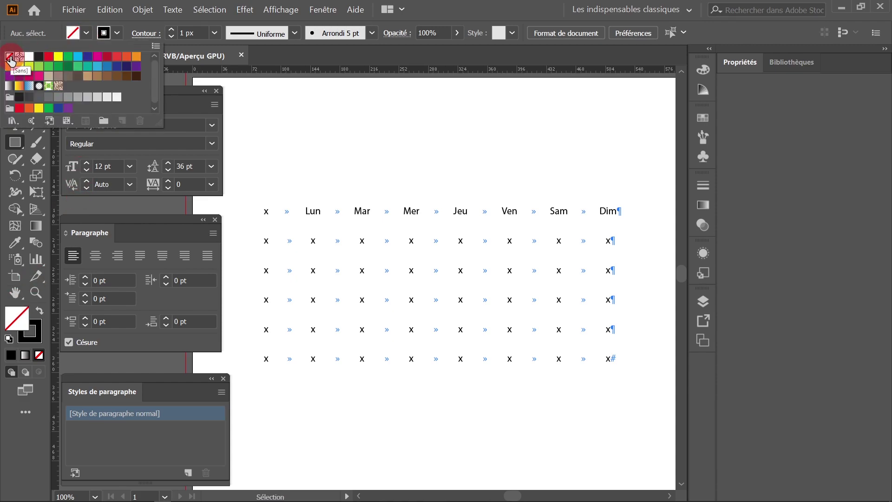
pyautogui.click(118, 33)
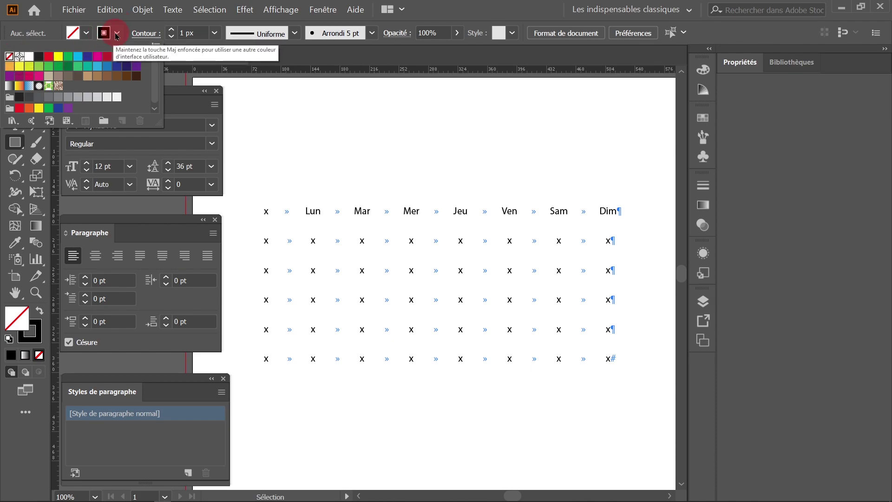
pyautogui.click(117, 36)
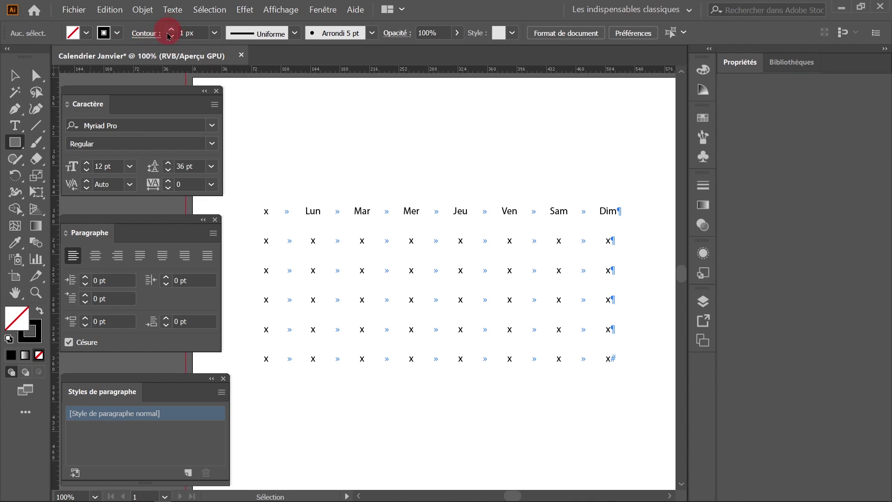
pyautogui.moveTo(436, 124); pyautogui.dragTo(500, 164)
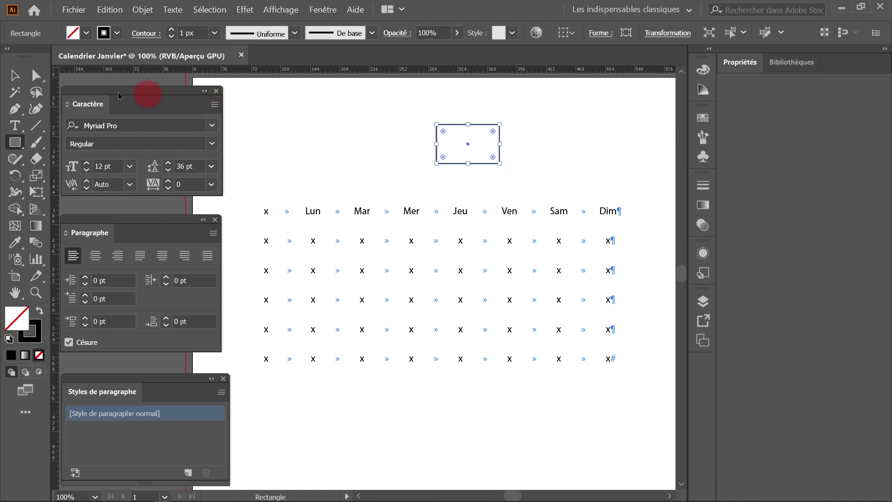
# - Set the rectangle's width to 60 pt and its height to 36 pt
pyautogui.click(19, 80)
pyautogui.click(470, 144)
pyautogui.click(743, 62)
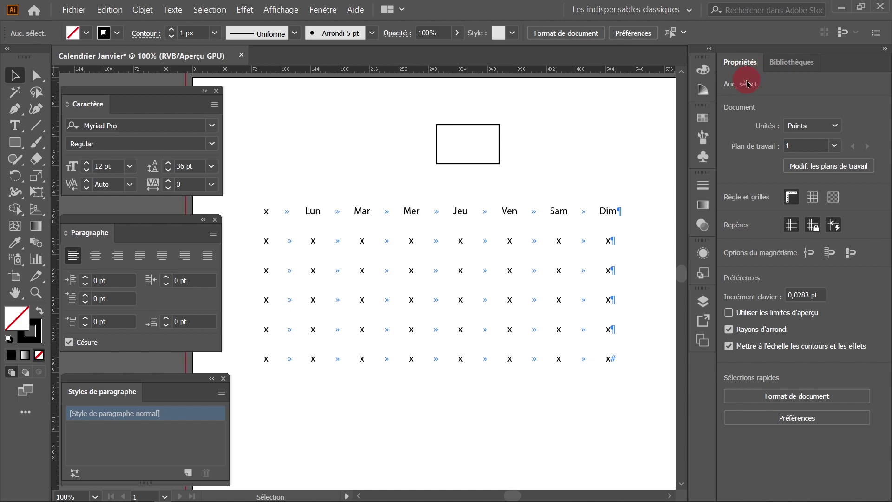
pyautogui.click(494, 129)
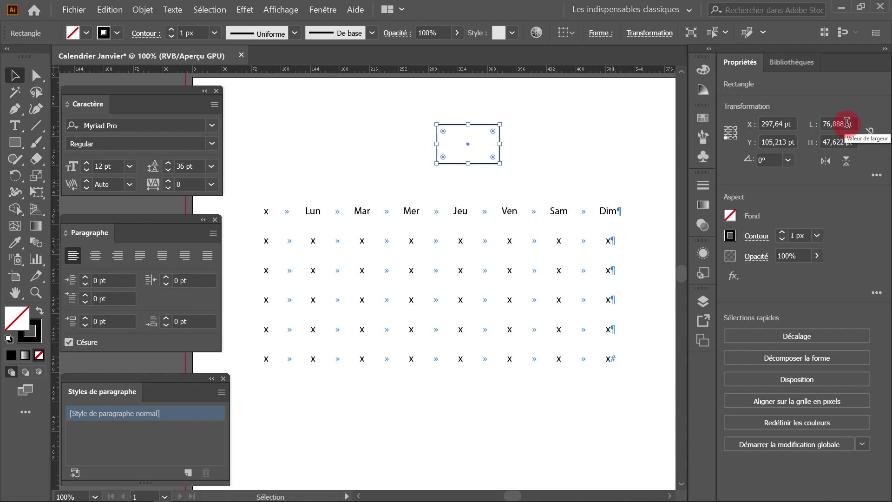
pyautogui.click(847, 122)
pyautogui.write('60')
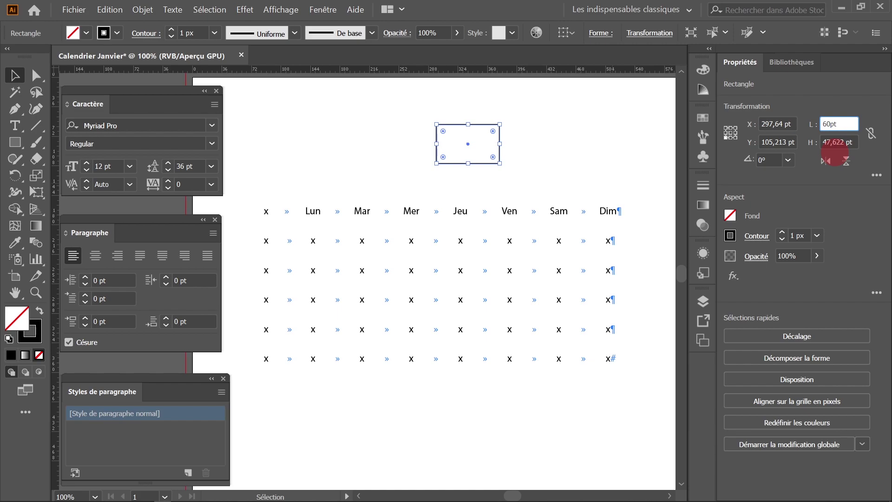
pyautogui.press('Tab')
pyautogui.write('3')
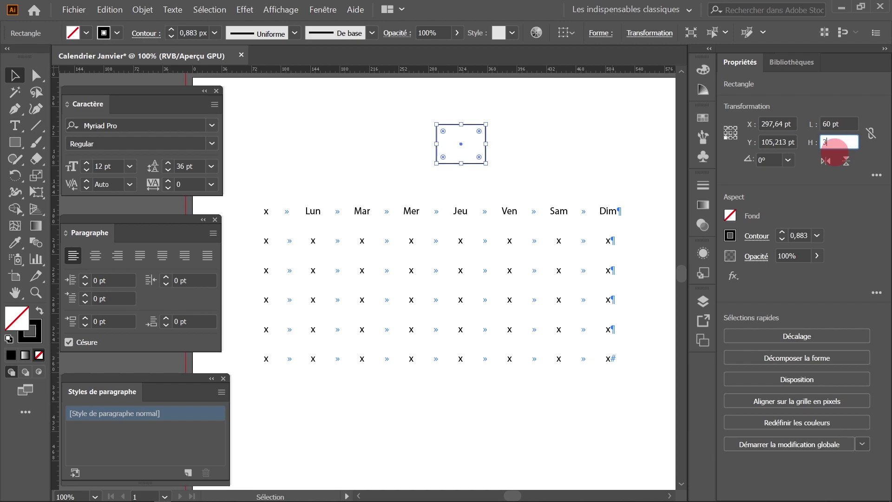
pyautogui.write('6')
pyautogui.press('Tab')
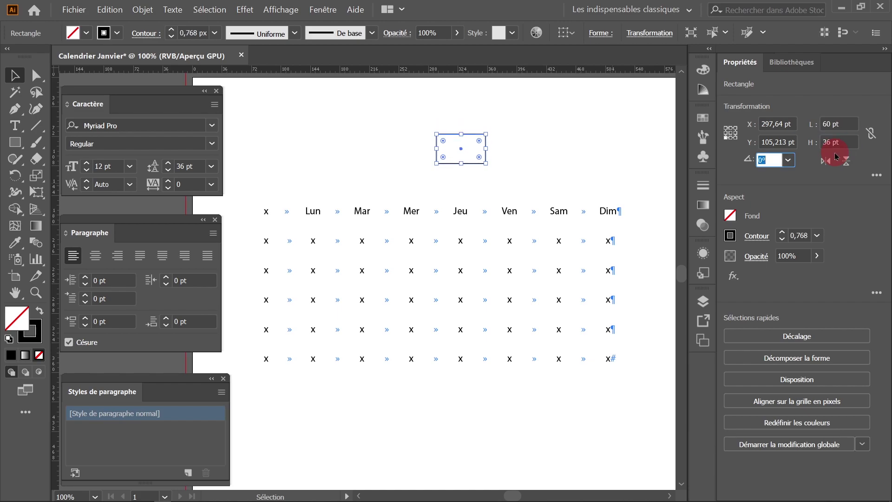
pyautogui.click(480, 161)
pyautogui.click(378, 129)
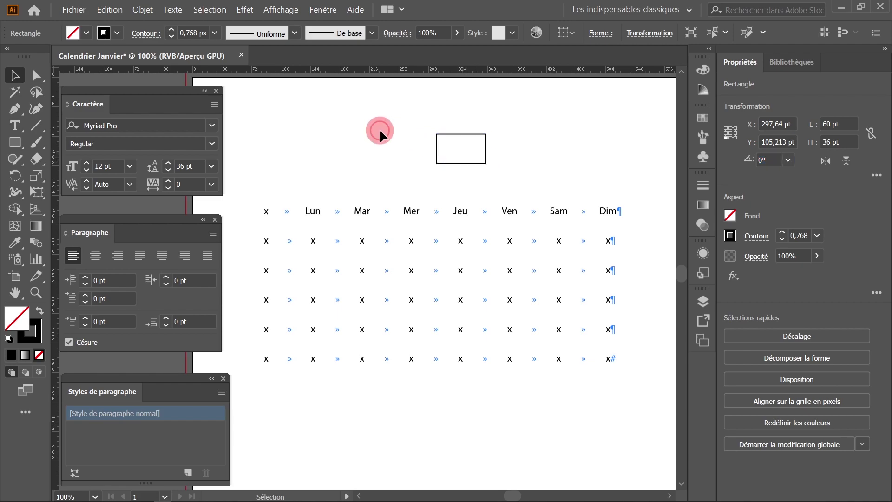
# - Move the rectangle so it is centred on the first x placeholder under Dim
pyautogui.click(464, 146)
pyautogui.click(460, 149)
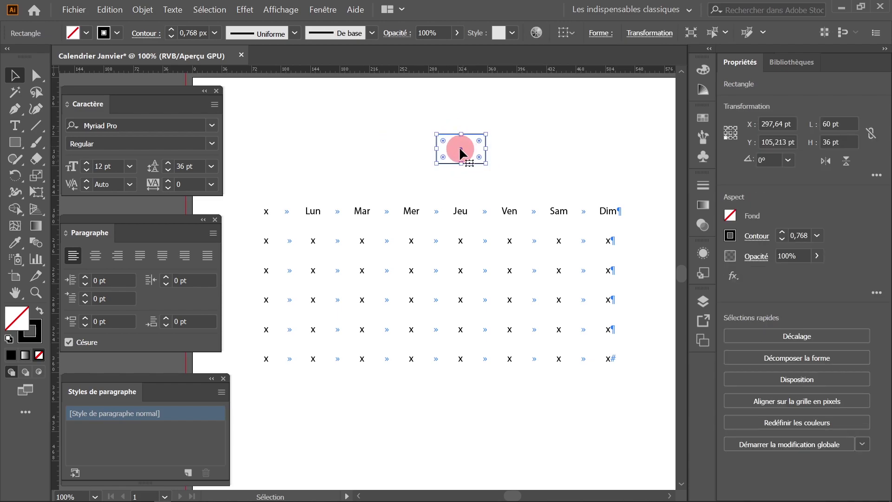
pyautogui.moveTo(460, 147); pyautogui.dragTo(609, 244)
pyautogui.scroll(4, 609, 243)
pyautogui.scroll(5, 604, 237)
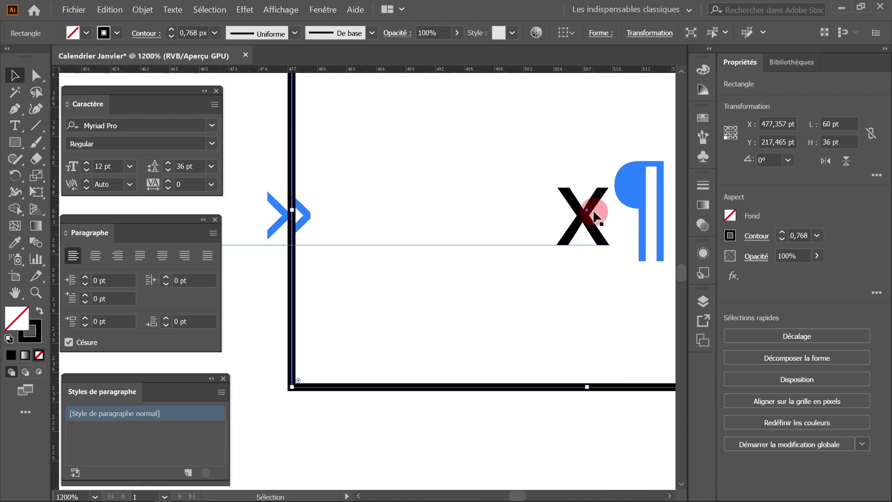
pyautogui.scroll(2, 594, 227)
pyautogui.moveTo(525, 217); pyautogui.dragTo(519, 240)
pyautogui.scroll(-8, 554, 235)
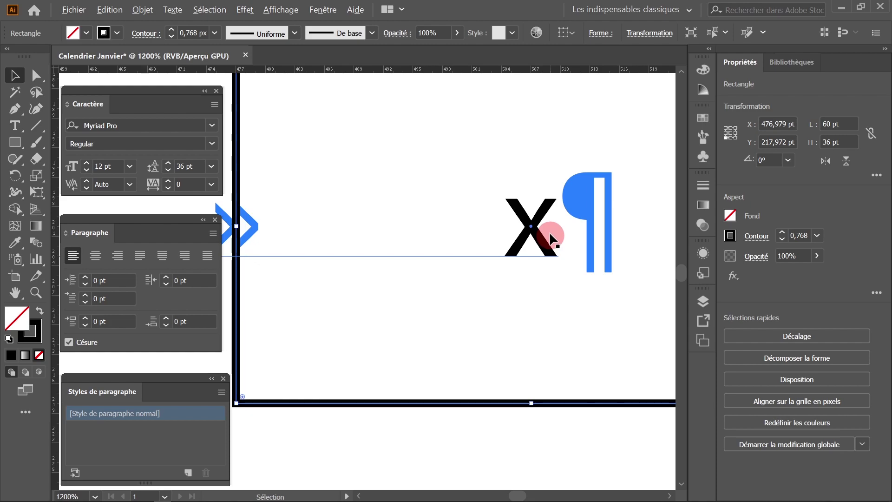
pyautogui.click(652, 278)
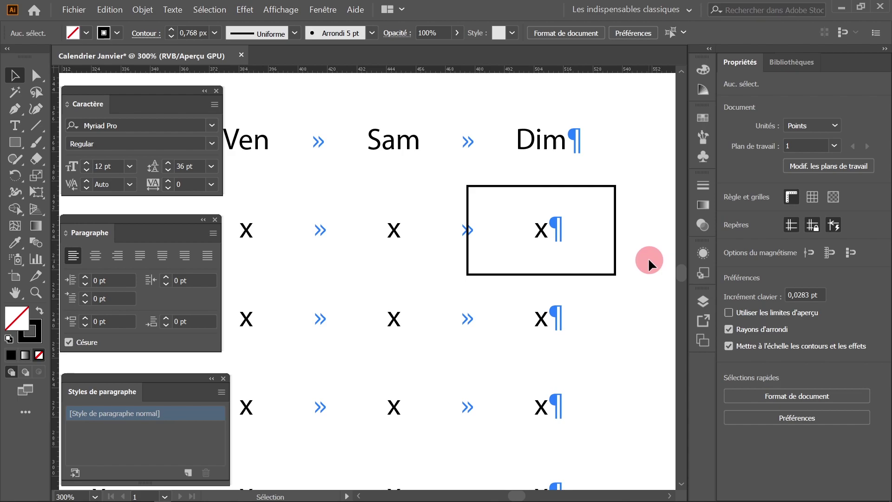
pyautogui.click(172, 9)
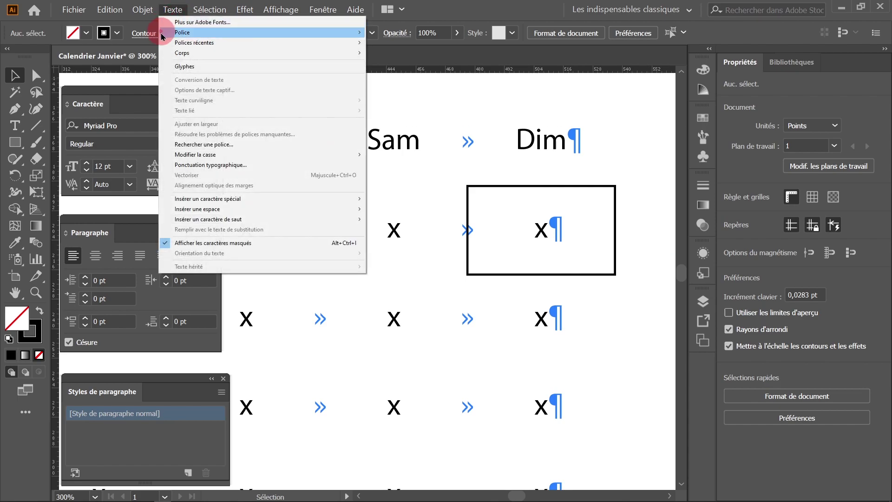
pyautogui.click(477, 6)
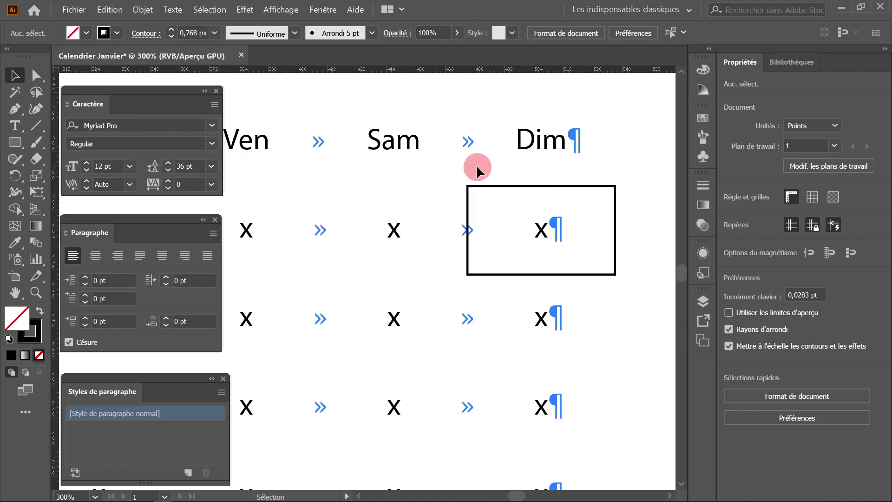
pyautogui.click(390, 144)
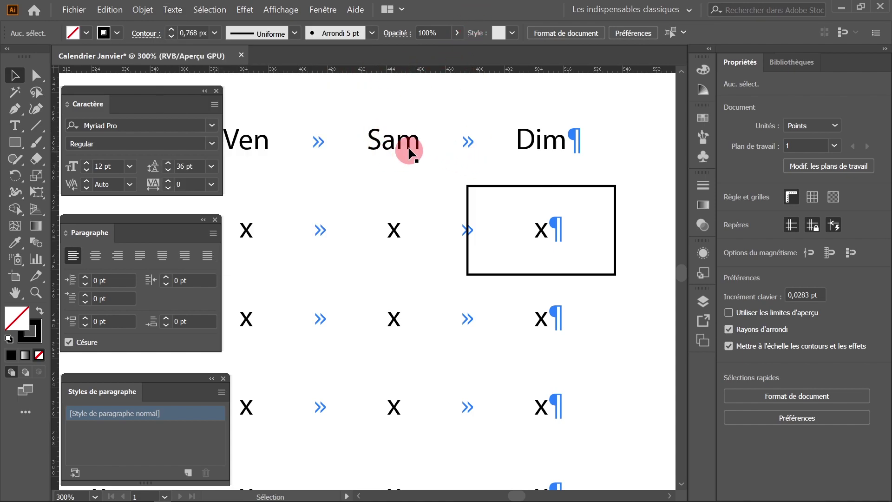
pyautogui.click(573, 137)
pyautogui.click(542, 140)
pyautogui.click(600, 212)
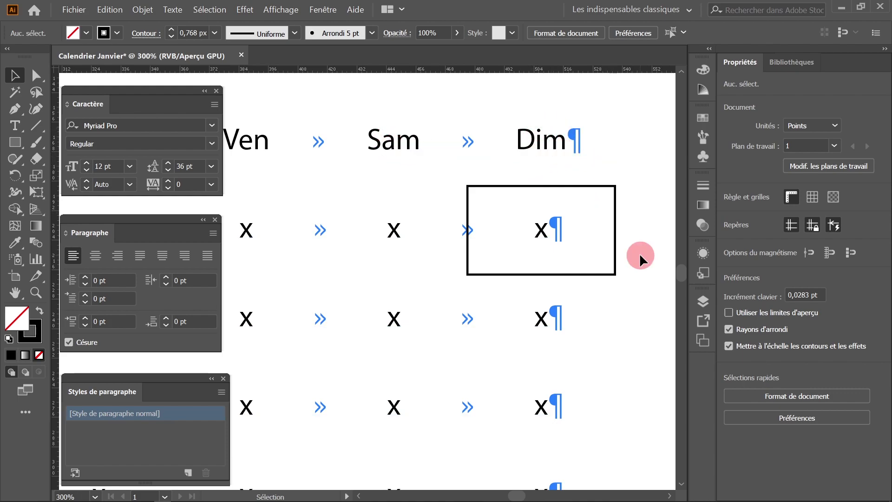
# - Duplicate the Dim rectangle onto the adjacent x placeholder under Sam, keeping the two edges touching
pyautogui.click(616, 239)
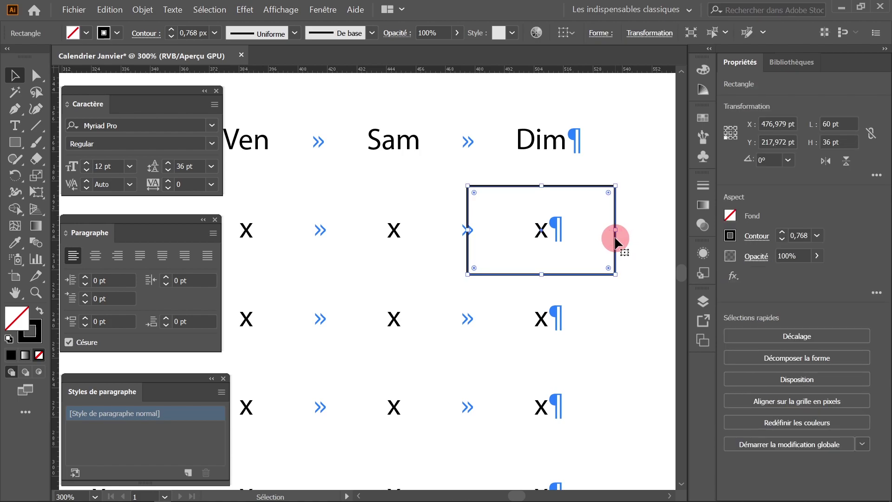
pyautogui.moveTo(542, 228); pyautogui.dragTo(395, 230)
pyautogui.hotkey('ctrl', '-')
pyautogui.hotkey('ctrl', '-')
pyautogui.hotkey('ctrl', '-')
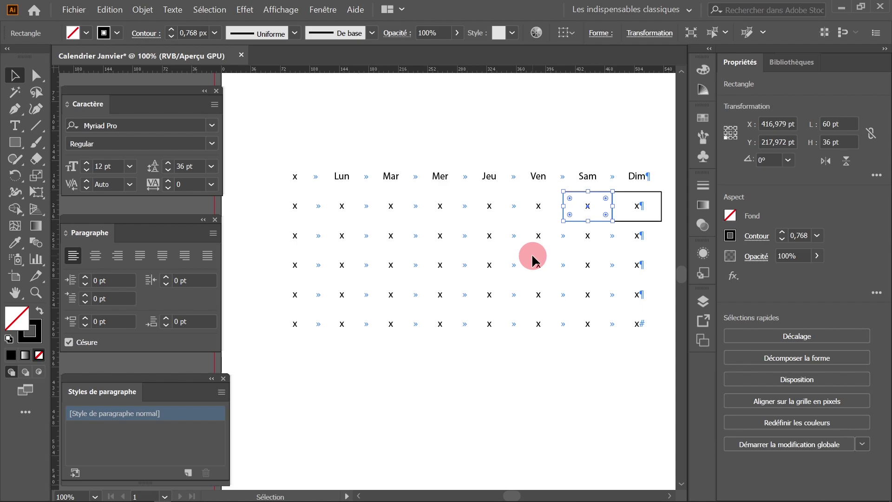
# - Repeat the duplication six times to box the remaining placeholders of the first row, through the leading x column
pyautogui.hotkey('ctrl', 'd')
pyautogui.hotkey('ctrl', 'd')
pyautogui.hotkey('ctrl', 'd')
pyautogui.hotkey('ctrl', 'd')
pyautogui.hotkey('ctrl', 'd')
pyautogui.hotkey('ctrl', 'd')
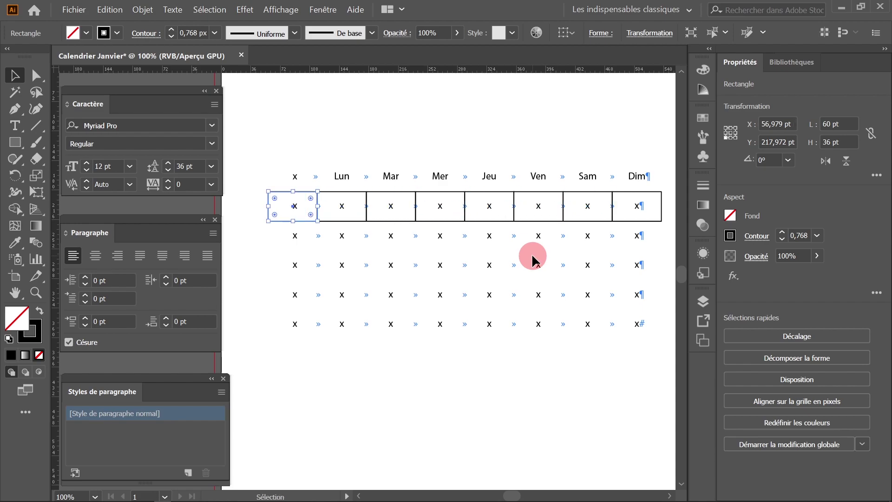
# - Examine how the rectangle of the leading column lines up with its x placeholder
pyautogui.scroll(3, 348, 219)
pyautogui.moveTo(301, 246); pyautogui.dragTo(467, 271)
pyautogui.scroll(1, 375, 216)
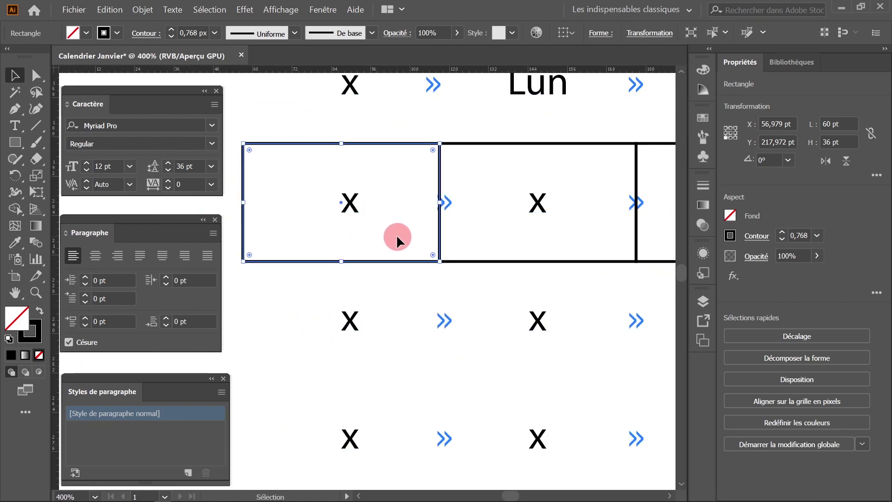
pyautogui.scroll(-3, 494, 235)
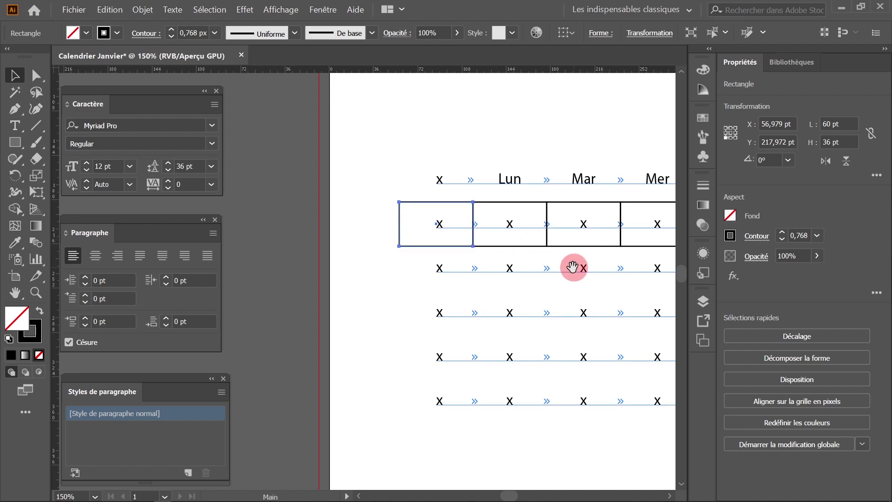
pyautogui.moveTo(573, 266); pyautogui.dragTo(479, 259)
pyautogui.scroll(-1, 507, 254)
pyautogui.moveTo(581, 272); pyautogui.dragTo(486, 220)
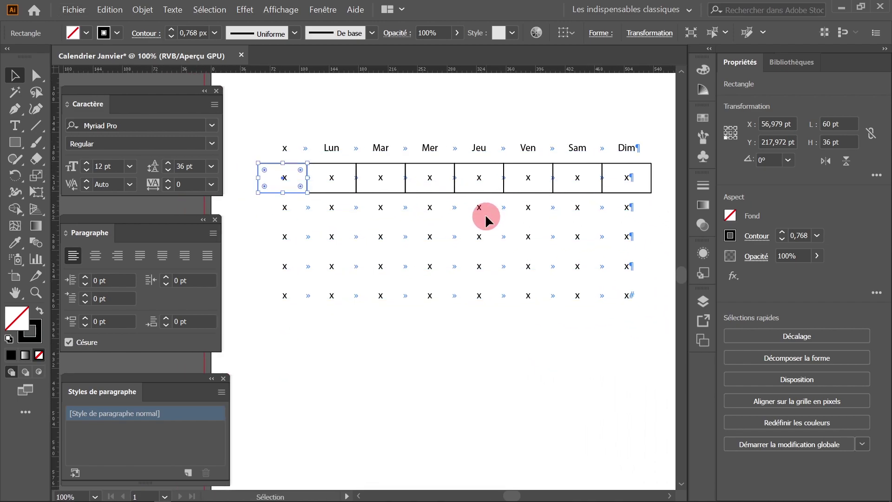
# - Expand Calque 1 in the layers and lock the calendar text object
pyautogui.click(703, 303)
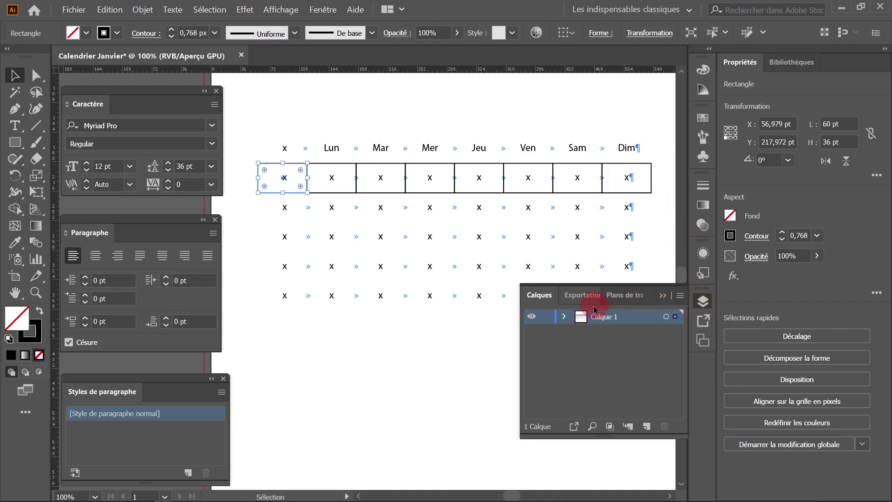
pyautogui.click(566, 322)
pyautogui.scroll(-5, 674, 353)
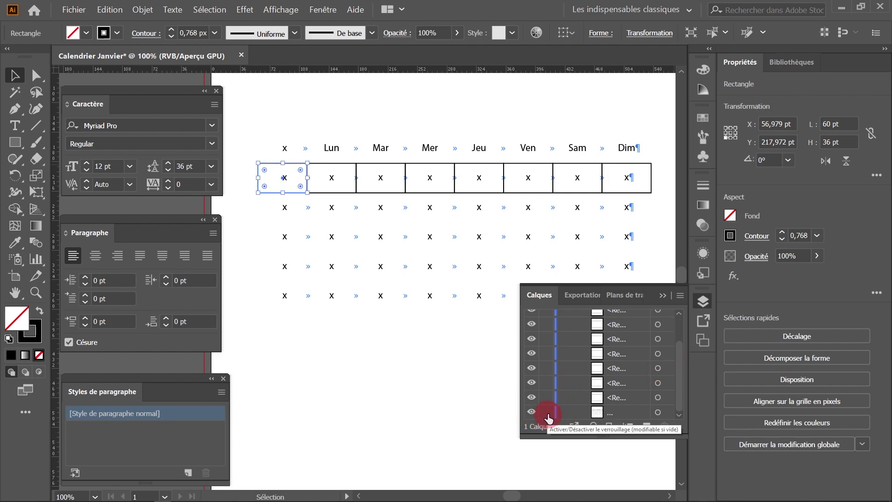
pyautogui.click(547, 412)
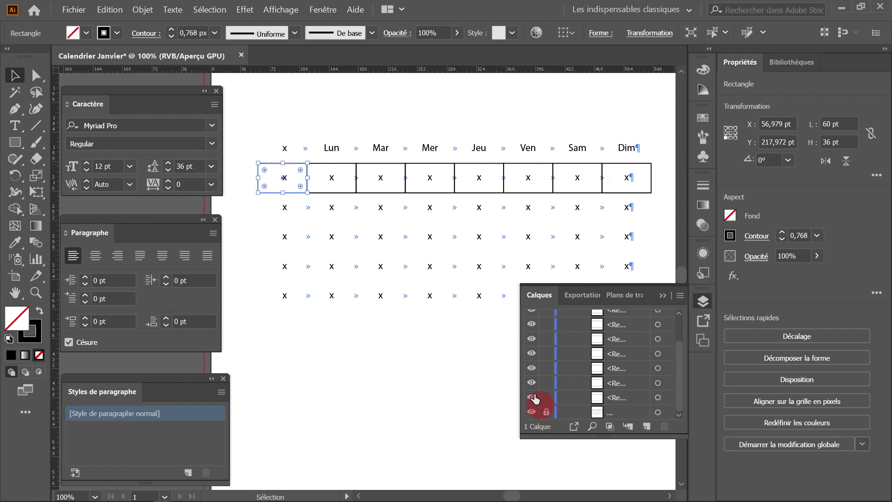
# - Duplicate the full row of rectangles onto the weekday header row and onto the second placeholder row
pyautogui.moveTo(377, 185); pyautogui.dragTo(660, 205)
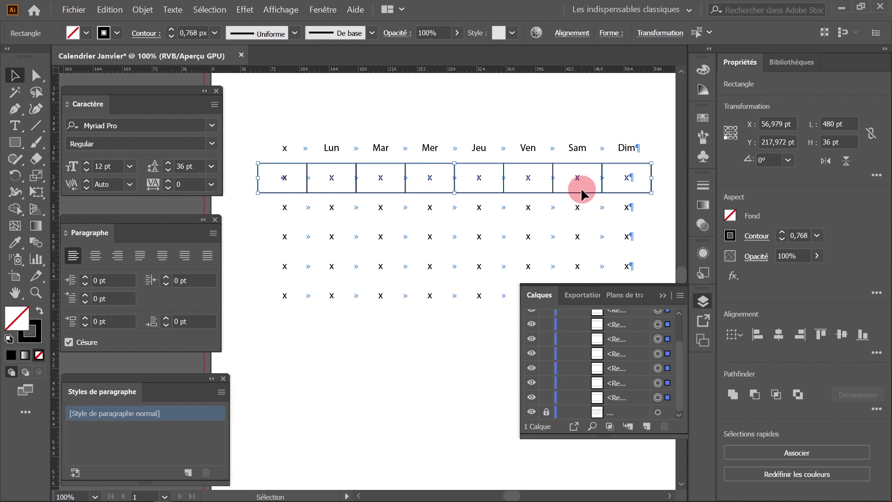
pyautogui.scroll(3, 620, 189)
pyautogui.moveTo(604, 186); pyautogui.dragTo(532, 208)
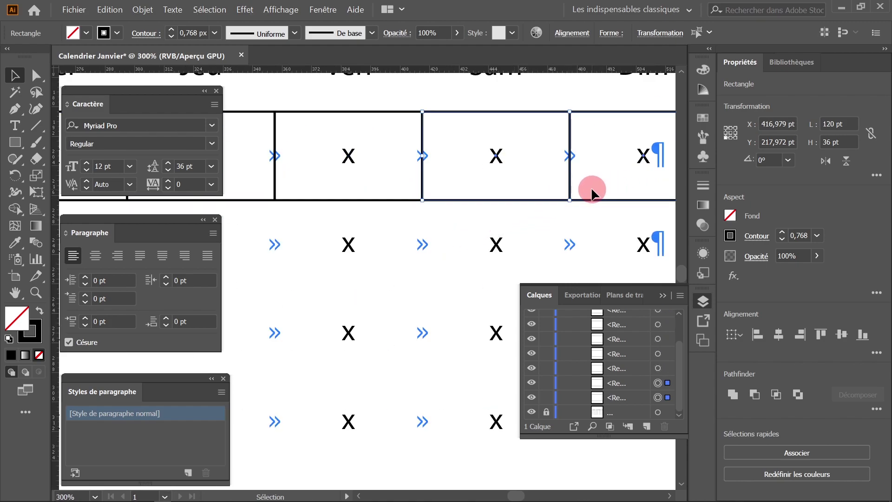
pyautogui.scroll(1, 581, 188)
pyautogui.moveTo(485, 264)
pyautogui.mouseDown()
pyautogui.moveTo(485, 159)
pyautogui.moveTo(486, 167)
pyautogui.moveTo(462, 146)
pyautogui.moveTo(470, 266)
pyautogui.moveTo(471, 149)
pyautogui.moveTo(473, 263)
pyautogui.mouseUp()
pyautogui.scroll(-4, 463, 181)
pyautogui.scroll(2, 440, 241)
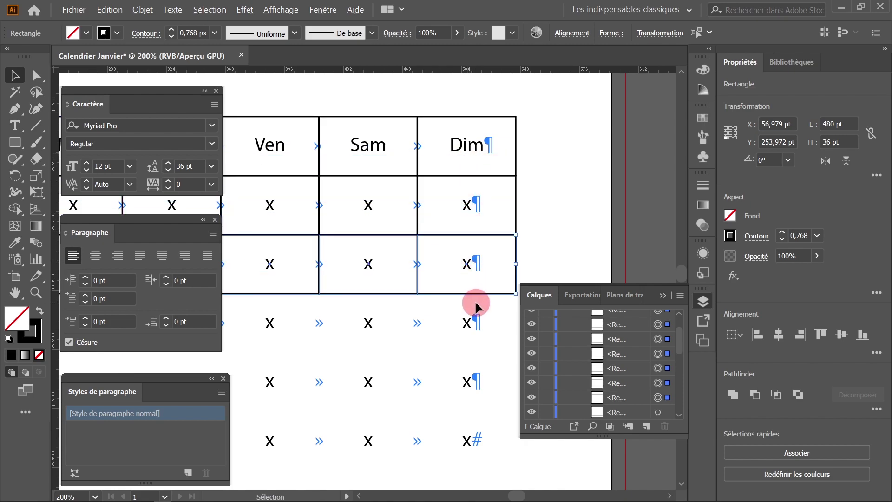
# - Repeat the downward row duplication three times so rectangles cover the remaining placeholder rows
pyautogui.keyDown('shift'); pyautogui.click(467, 287); pyautogui.keyUp('shift')
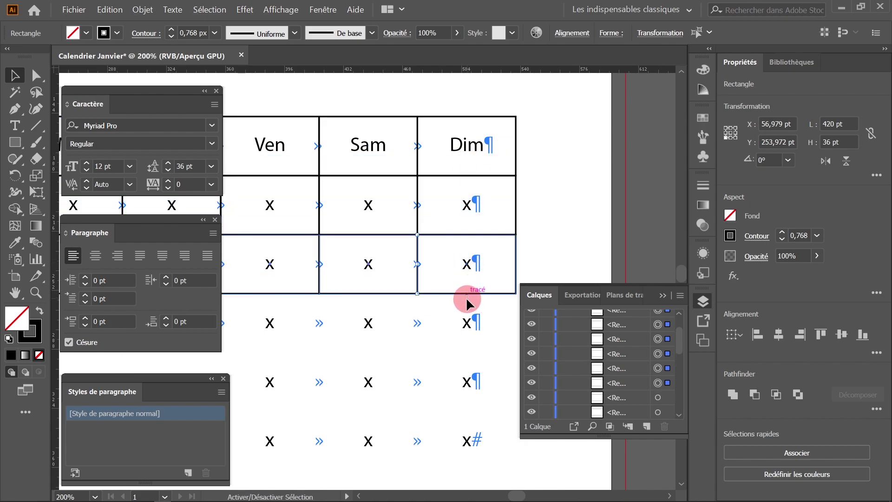
pyautogui.moveTo(470, 324); pyautogui.dragTo(534, 235)
pyautogui.hotkey('ctrl', 'd')
pyautogui.hotkey('ctrl', 'd')
pyautogui.click(442, 253)
pyautogui.click(437, 248)
pyautogui.moveTo(434, 245); pyautogui.dragTo(640, 212)
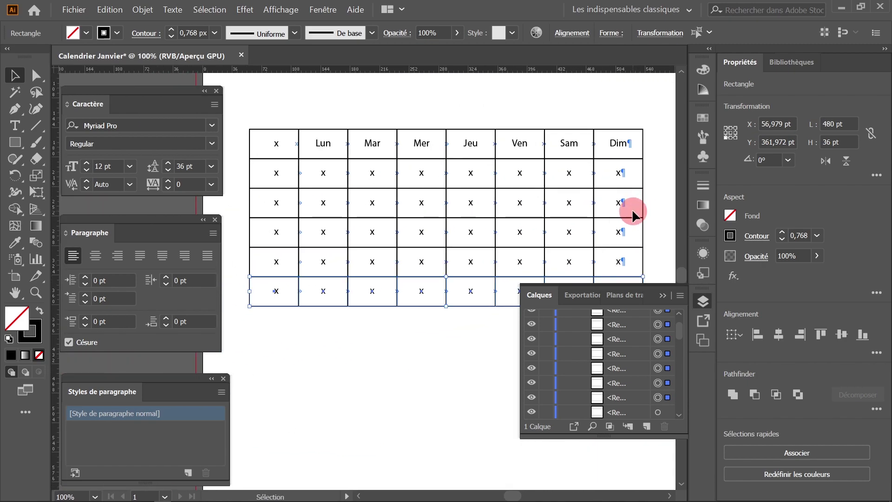
# - Select all the rectangles of the calendar grid and group them
pyautogui.scroll(-3, 630, 358)
pyautogui.scroll(3, 631, 359)
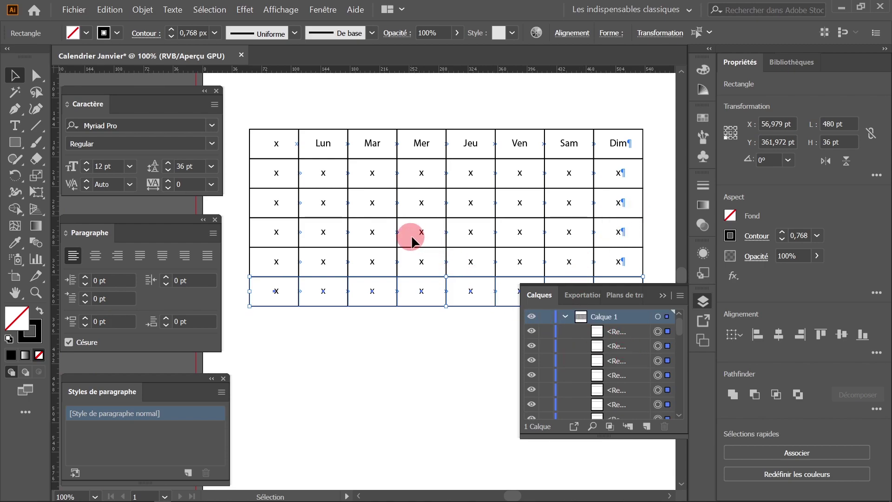
pyautogui.moveTo(301, 177); pyautogui.dragTo(657, 339)
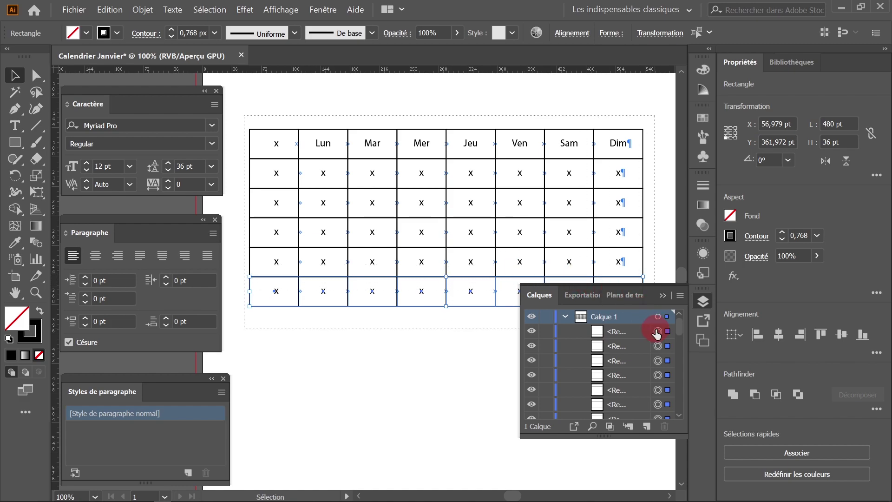
pyautogui.click(143, 10)
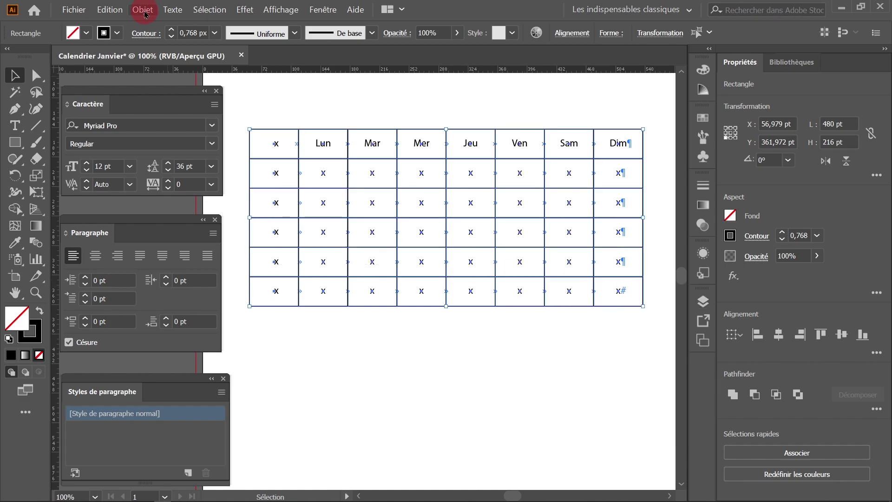
pyautogui.click(144, 10)
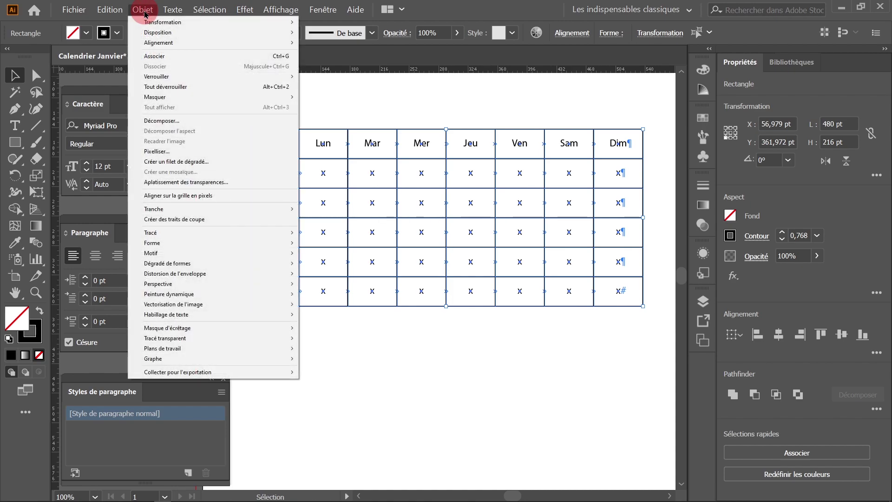
pyautogui.click(155, 57)
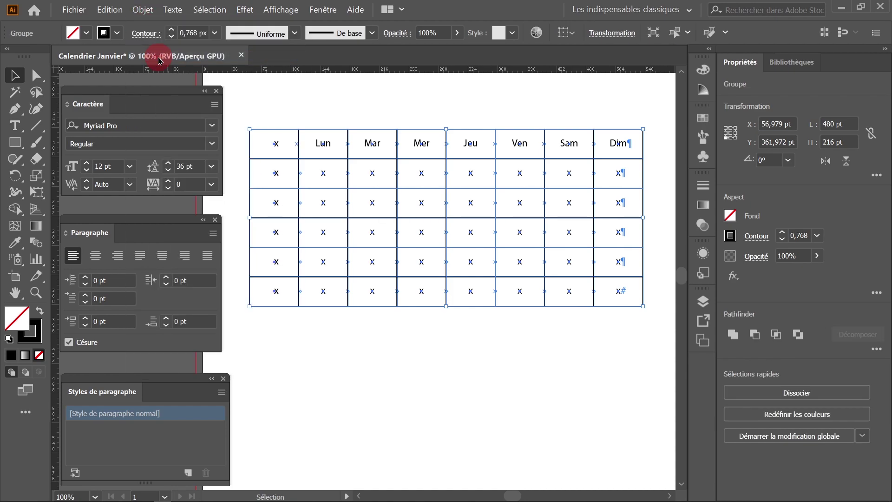
# - Rename the group of rectangles in Calque 1 as Tableau
pyautogui.click(703, 308)
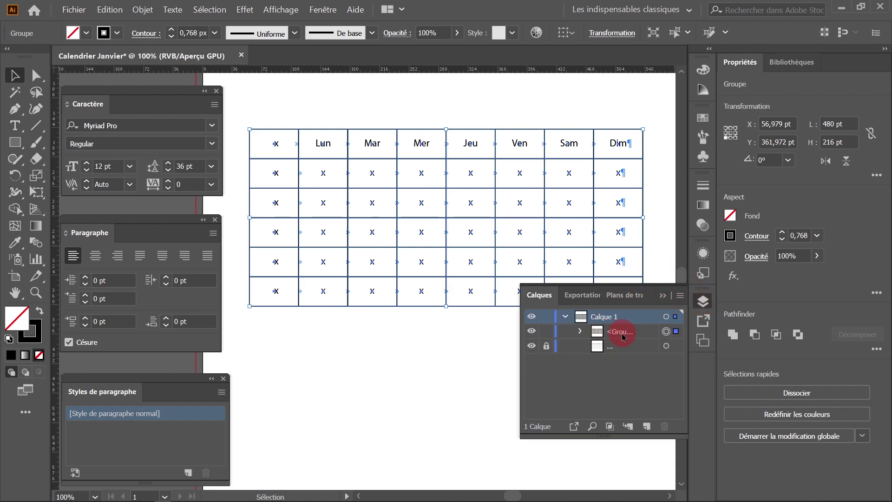
pyautogui.moveTo(520, 331); pyautogui.dragTo(433, 331)
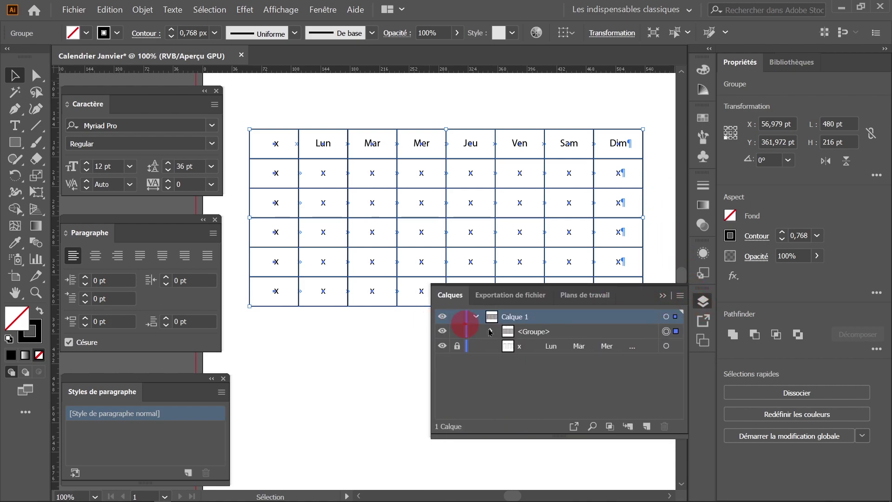
pyautogui.doubleClick(539, 331)
pyautogui.write('Tableau')
pyautogui.press('Return')
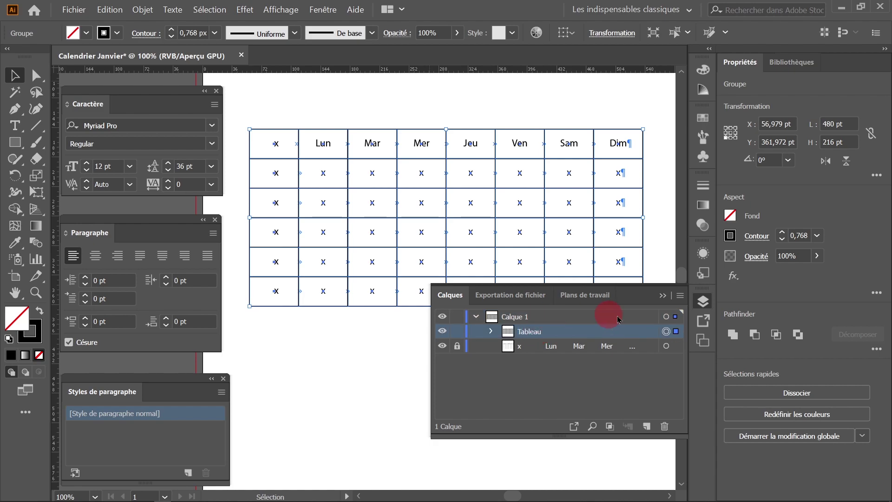
pyautogui.click(663, 296)
# - Unlock the calendar text object and move the Tableau group beneath it in Calque 1
pyautogui.click(703, 301)
pyautogui.click(457, 346)
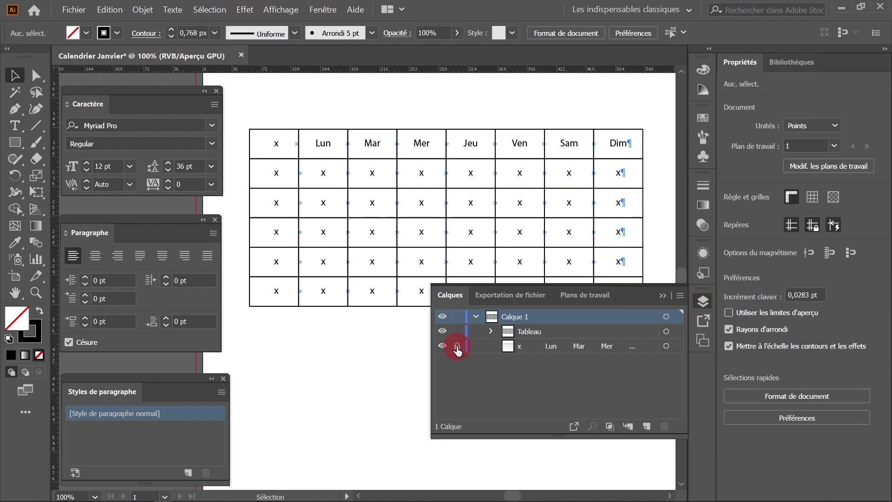
pyautogui.click(457, 346)
pyautogui.click(564, 349)
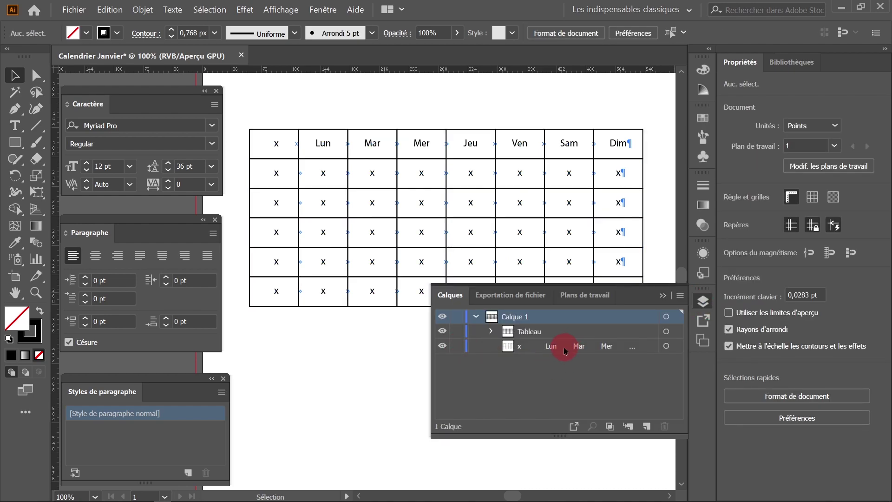
pyautogui.click(562, 333)
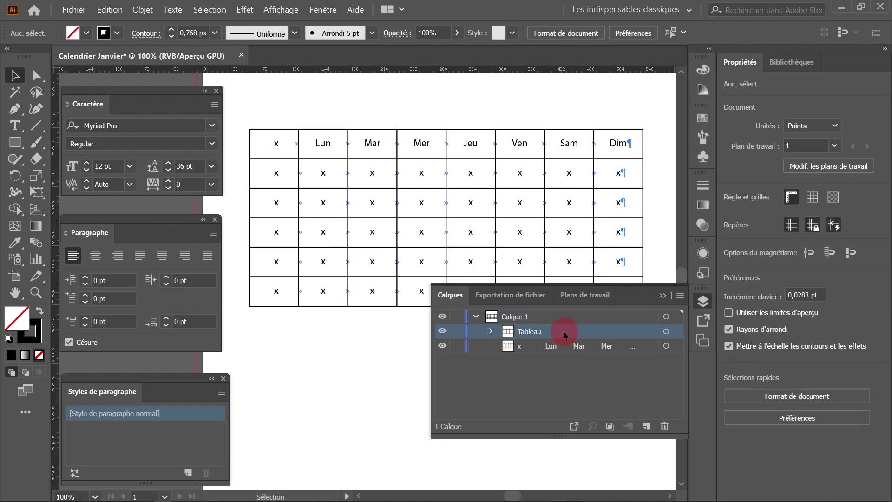
pyautogui.moveTo(563, 335); pyautogui.dragTo(561, 355)
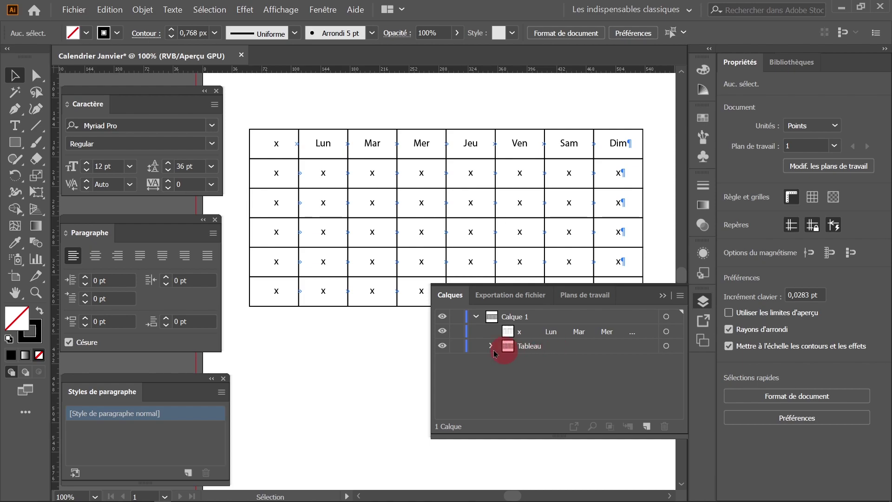
# - Lock the Tableau group so only the calendar text remains editable
pyautogui.click(457, 346)
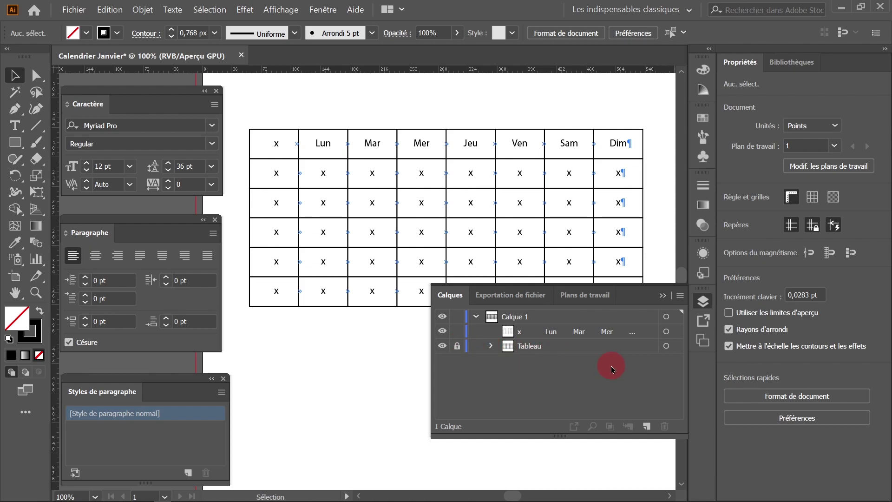
pyautogui.click(663, 297)
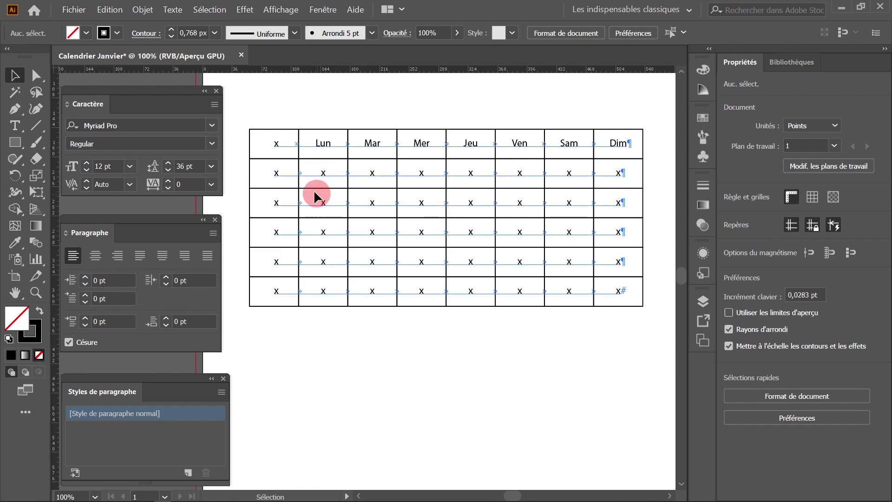
pyautogui.click(278, 158)
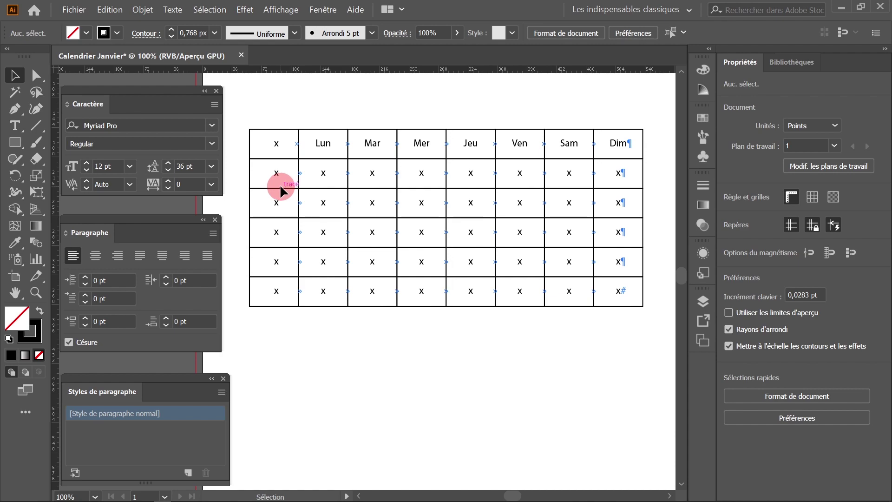
# - Switch to the browser and look through the 2020 calendar page on kalendrier.ouest-france.fr
pyautogui.hotkey('alt', 'Tab')
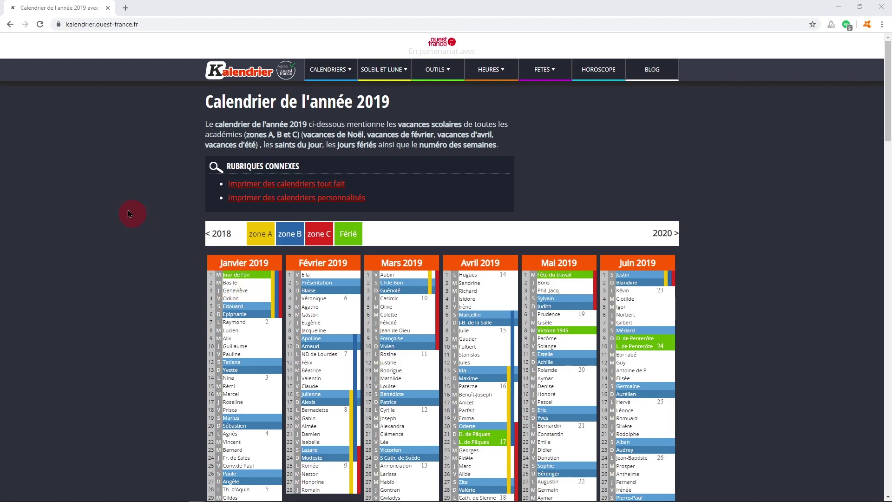
pyautogui.click(106, 106)
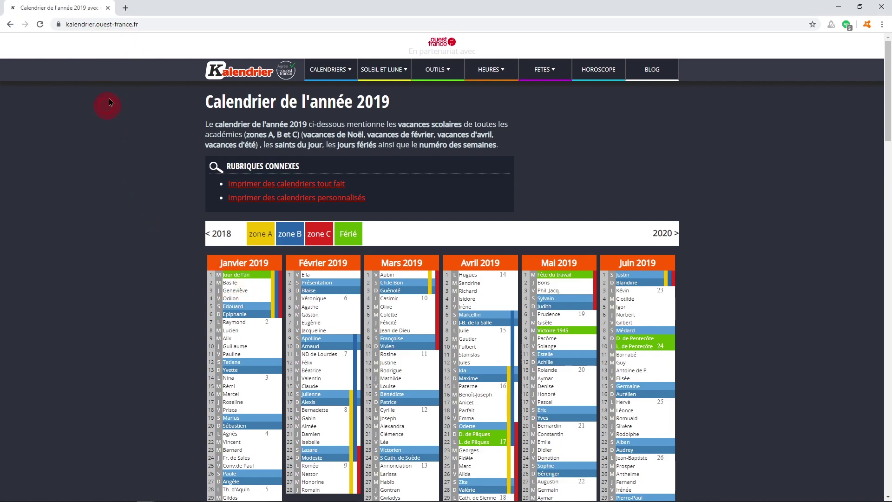
pyautogui.click(234, 82)
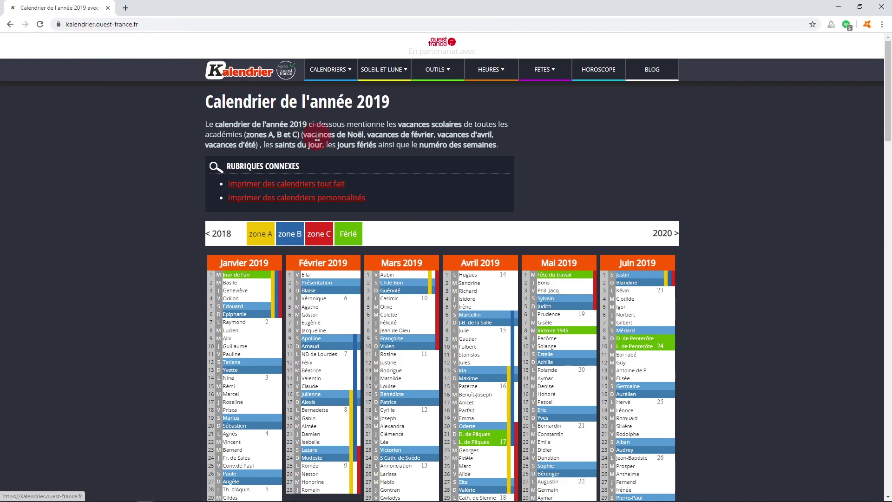
pyautogui.moveTo(341, 70)
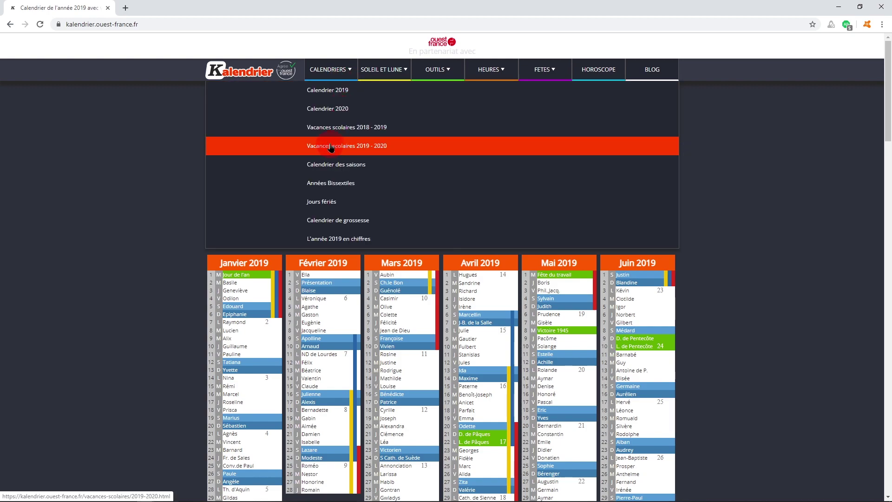
pyautogui.click(323, 110)
pyautogui.scroll(-3, 293, 197)
pyautogui.scroll(-15, 293, 197)
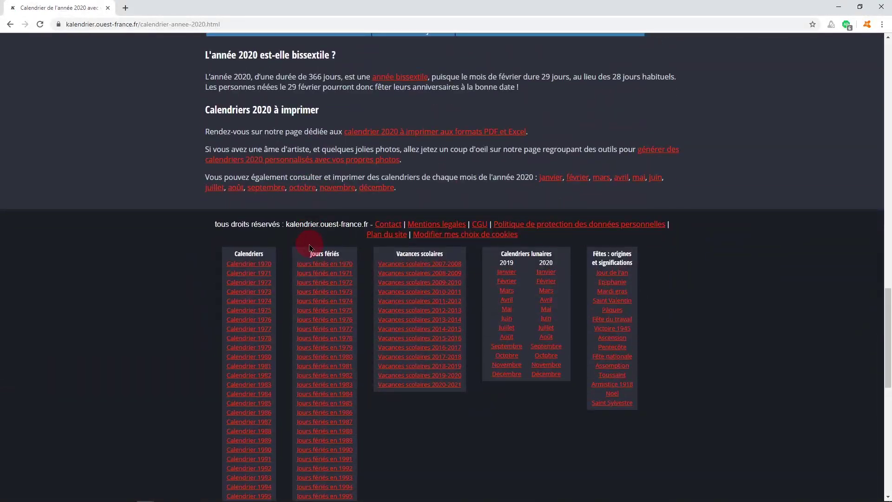
pyautogui.scroll(5, 303, 231)
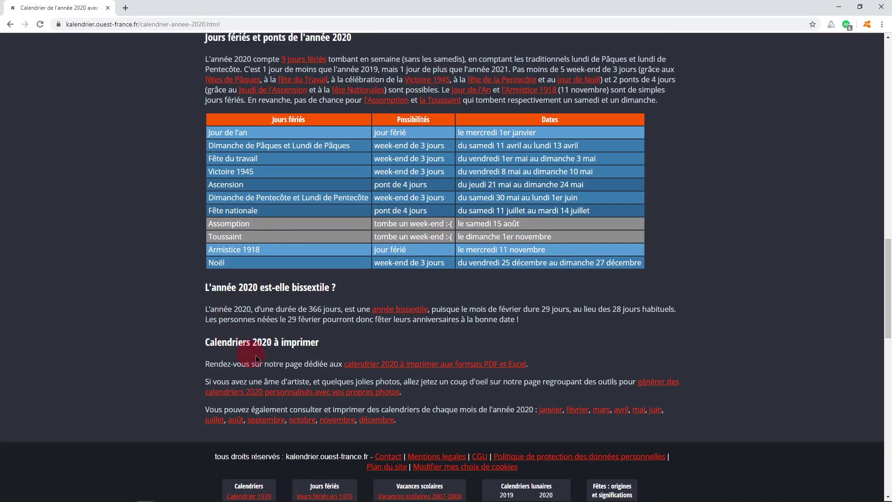
# - Go to the printable 2020 calendars and open the PDF for Janvier 2020
pyautogui.click(377, 365)
pyautogui.scroll(-10, 361, 325)
pyautogui.scroll(-20, 377, 318)
pyautogui.scroll(-1, 380, 312)
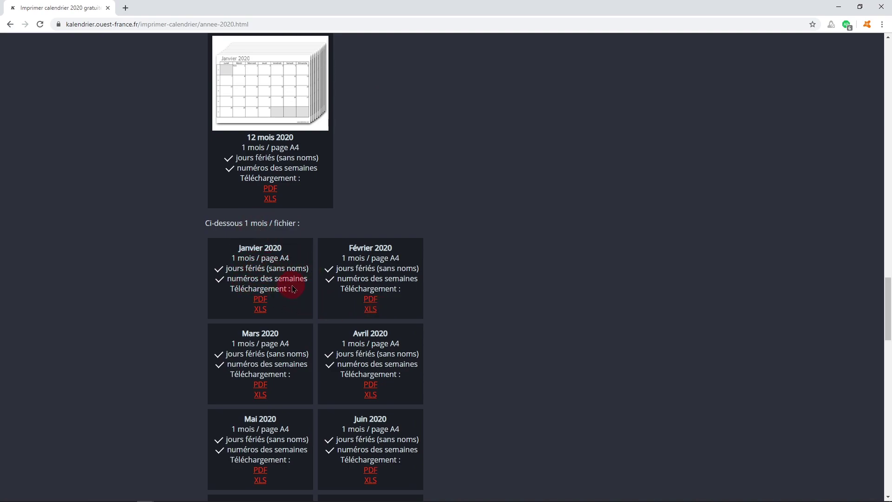
pyautogui.click(261, 300)
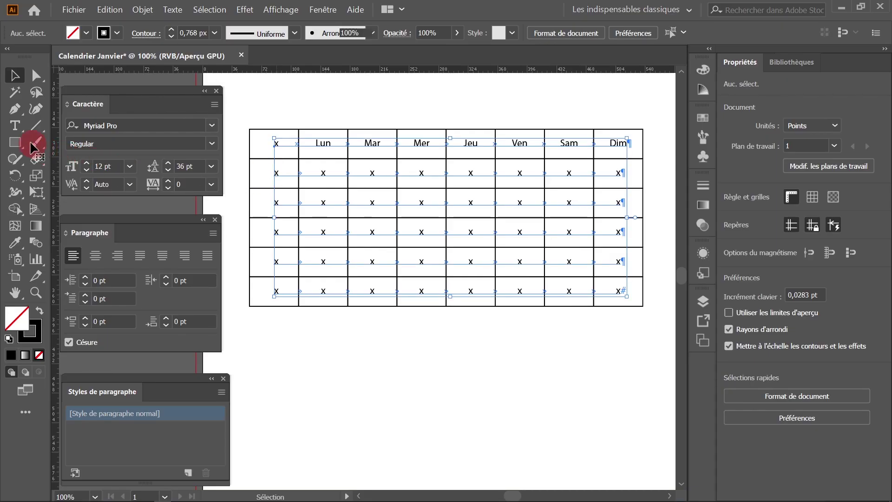
# - In Illustrator, replace the x placeholders of the leading column below the header with week numbers 1 to 5
pyautogui.click(15, 125)
pyautogui.doubleClick(277, 174)
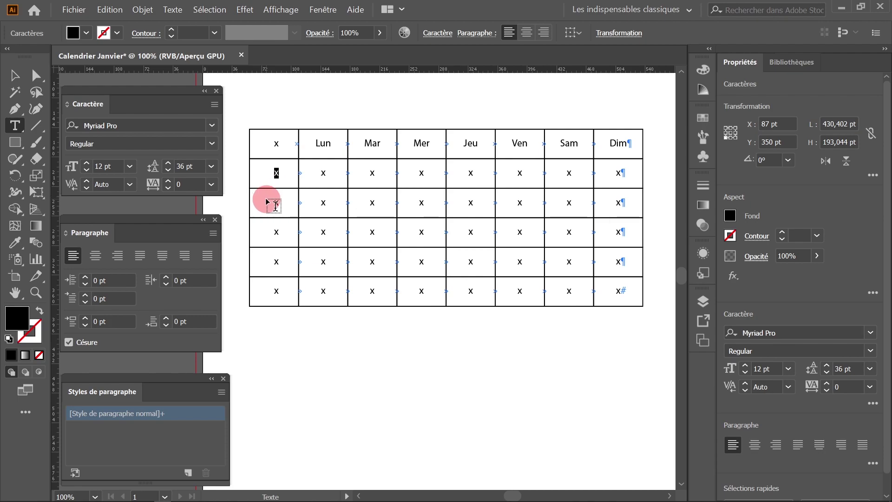
pyautogui.write('1')
pyautogui.doubleClick(276, 201)
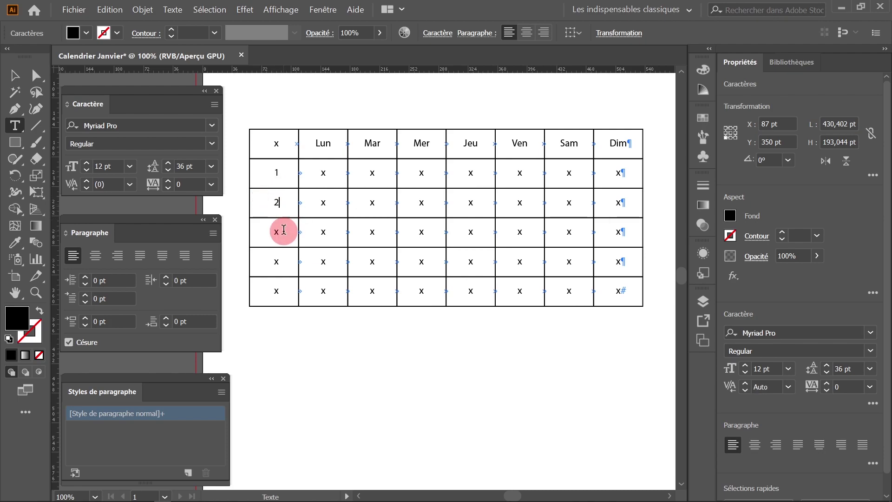
pyautogui.doubleClick(277, 232)
pyautogui.write('3')
pyautogui.doubleClick(279, 260)
pyautogui.write('4')
pyautogui.doubleClick(275, 289)
pyautogui.write('5')
# - Replace the x placeholders in the header's corner cell and in week 1's Lun and Mar cells with spaces
pyautogui.doubleClick(275, 143)
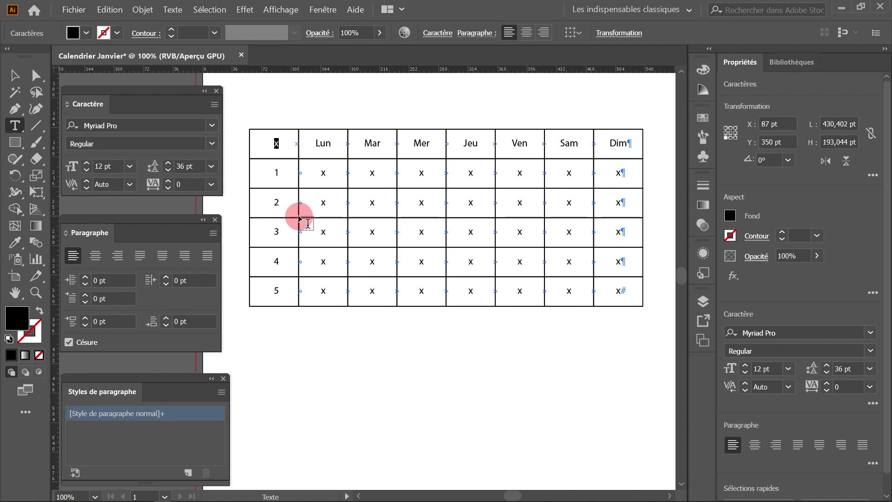
pyautogui.click(321, 172)
pyautogui.doubleClick(320, 173)
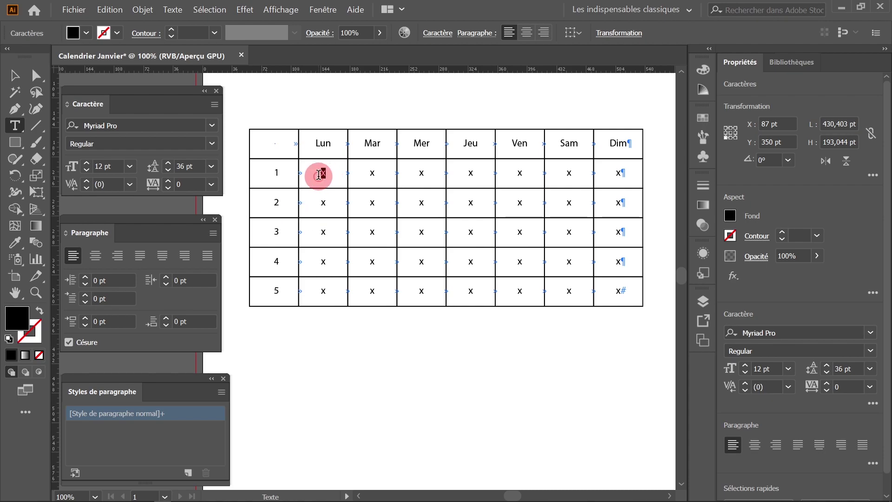
pyautogui.doubleClick(374, 172)
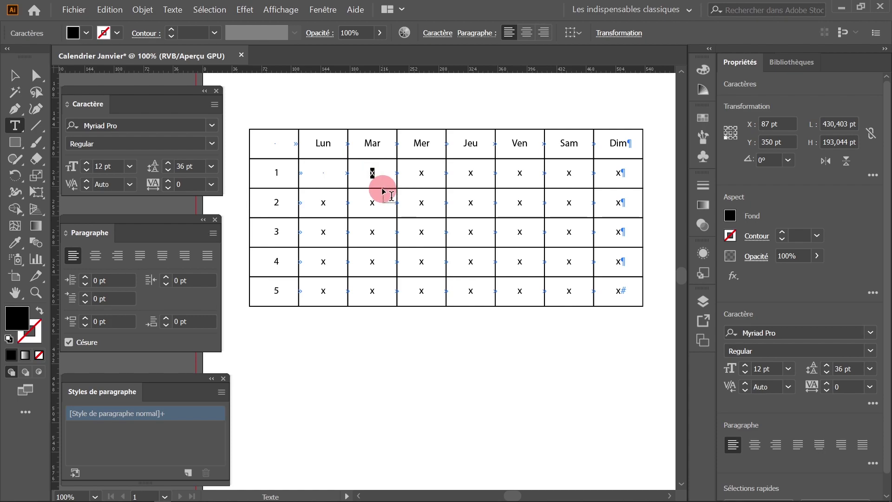
# - Fill week 1 from Mer to Dim with the dates 1 to 5
pyautogui.doubleClick(420, 172)
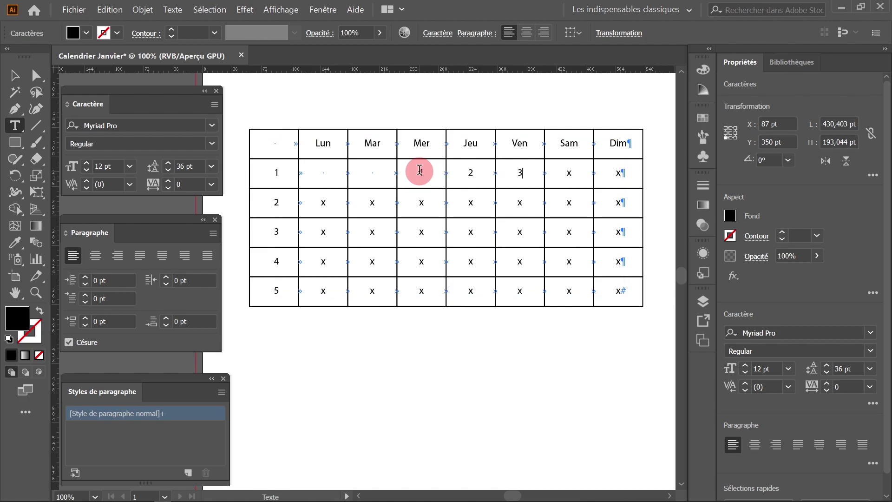
pyautogui.press('Right')
pyautogui.press('Delete')
pyautogui.write('4')
pyautogui.press('Right')
pyautogui.press('Delete')
pyautogui.write('5')
# - Fill week 2 from Lun to Dim with the dates 6 to 12
pyautogui.doubleClick(328, 203)
pyautogui.write('6')
pyautogui.press('Right')
pyautogui.press('Delete')
pyautogui.write('7')
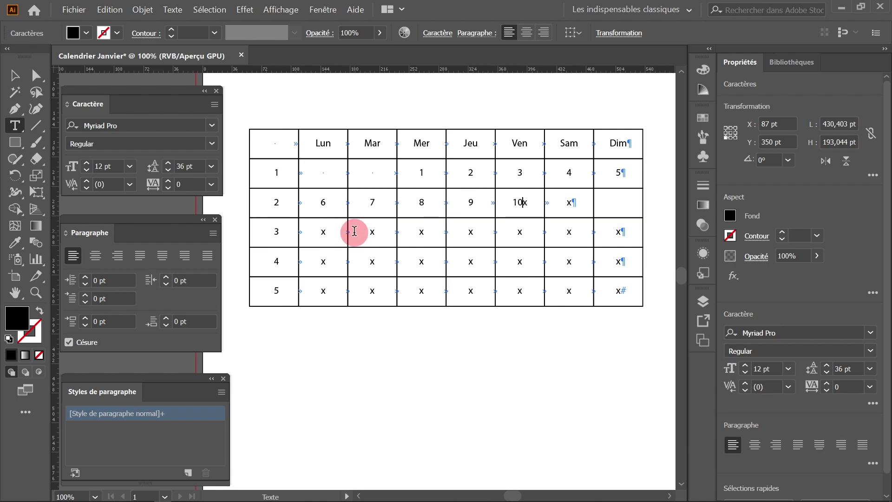
pyautogui.write('12')
# - Fill weeks 3 to 5 with the dates 13 to 31 and blank the last Sam and Dim placeholders
pyautogui.doubleClick(324, 231)
pyautogui.write('1')
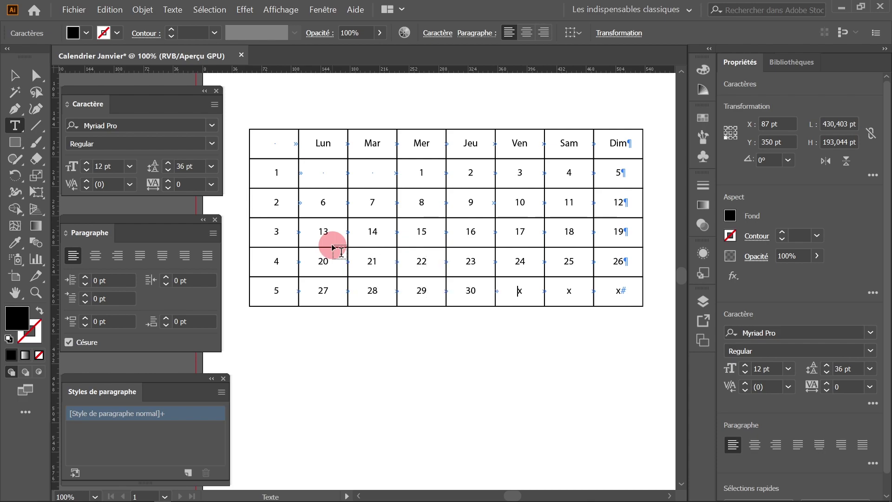
pyautogui.press('Right')
pyautogui.press('Delete')
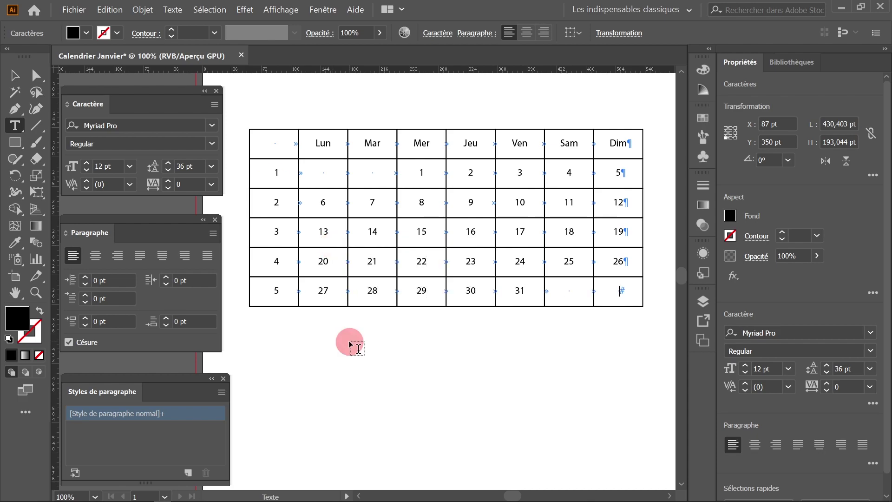
pyautogui.click(14, 75)
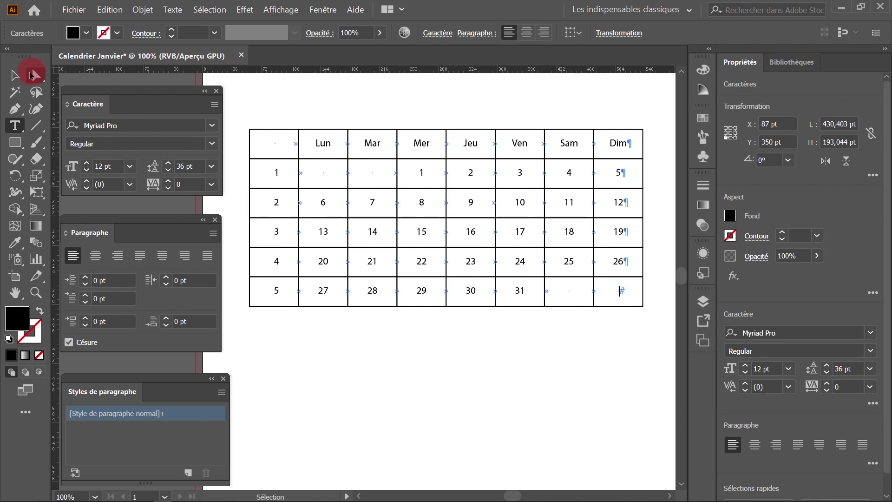
pyautogui.click(300, 99)
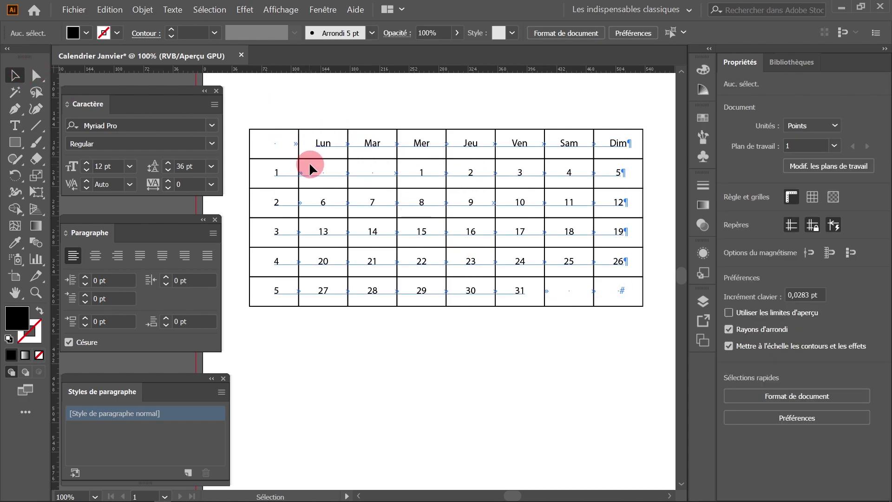
pyautogui.click(628, 143)
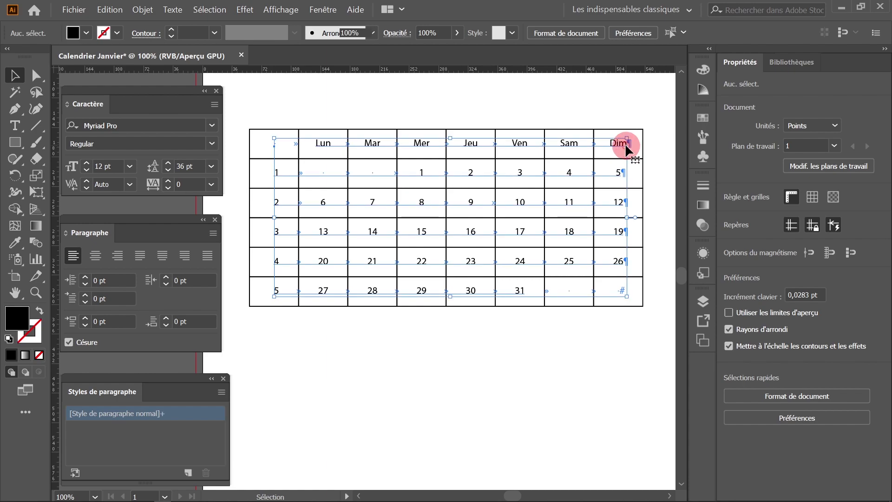
pyautogui.click(389, 144)
pyautogui.click(15, 124)
pyautogui.click(321, 142)
pyautogui.moveTo(323, 141); pyautogui.dragTo(636, 150)
pyautogui.click(584, 141)
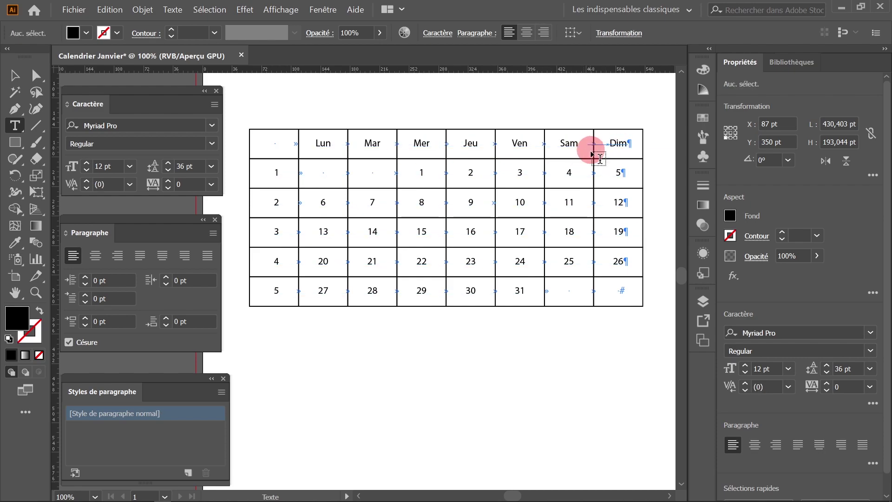
pyautogui.click(511, 171)
# - Format the weekday names Lun to Dim in Open Sans Extrabold at 18 pt
pyautogui.click(313, 139)
pyautogui.moveTo(316, 139); pyautogui.dragTo(645, 159)
pyautogui.click(171, 144)
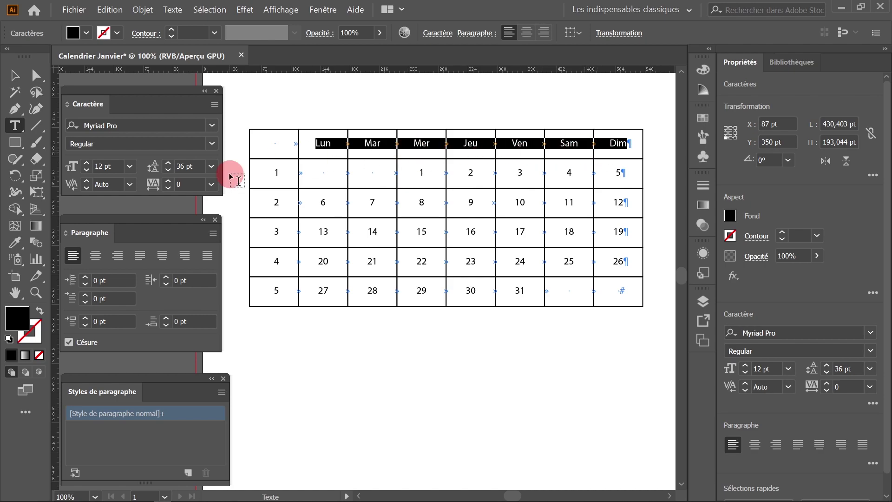
pyautogui.click(213, 126)
pyautogui.click(116, 325)
pyautogui.click(87, 164)
pyautogui.click(87, 163)
pyautogui.click(87, 164)
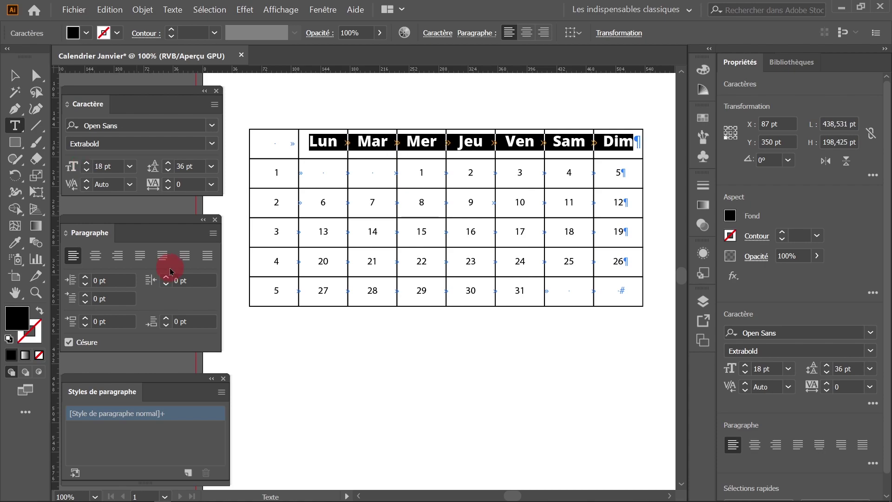
# - Create a paragraph style named "Jour de la semaine" from the weekday formatting and apply it to the header row
pyautogui.moveTo(160, 378); pyautogui.dragTo(414, 345)
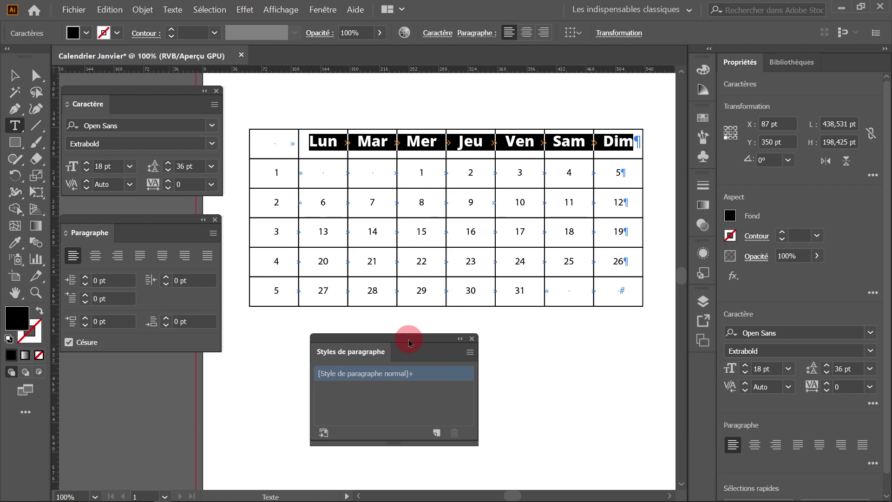
pyautogui.click(473, 355)
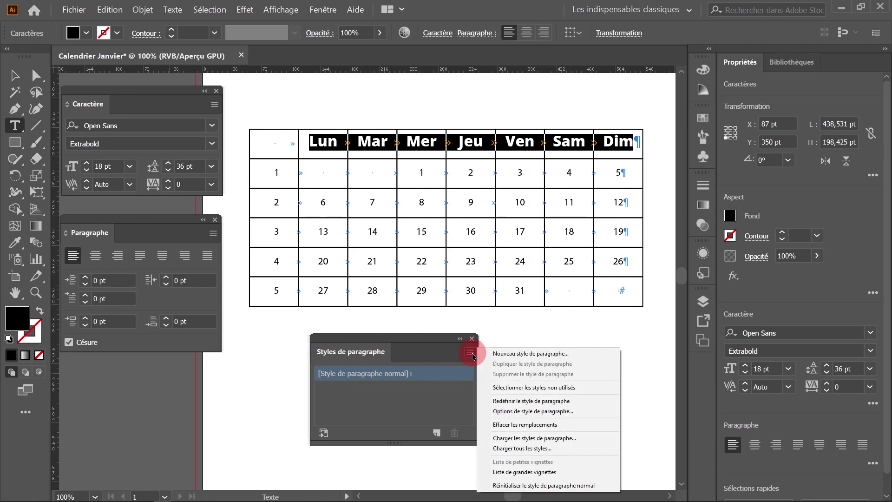
pyautogui.click(514, 359)
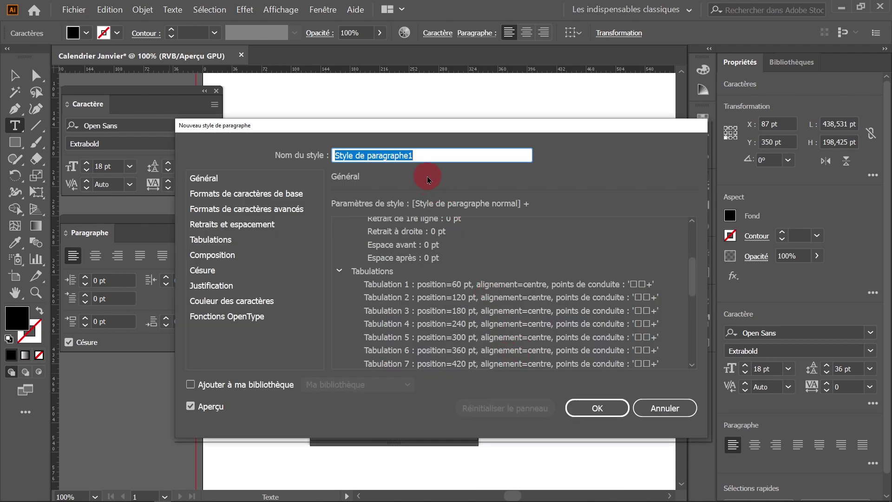
pyautogui.write('Jour de la semaine')
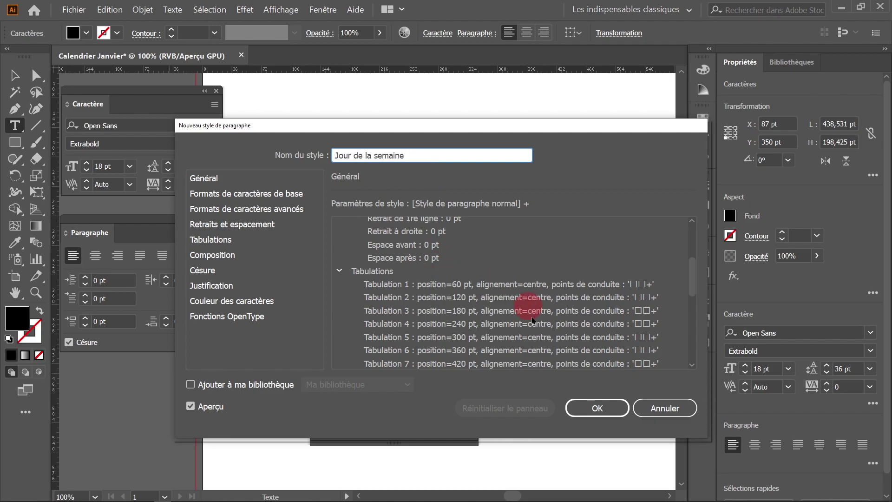
pyautogui.click(599, 411)
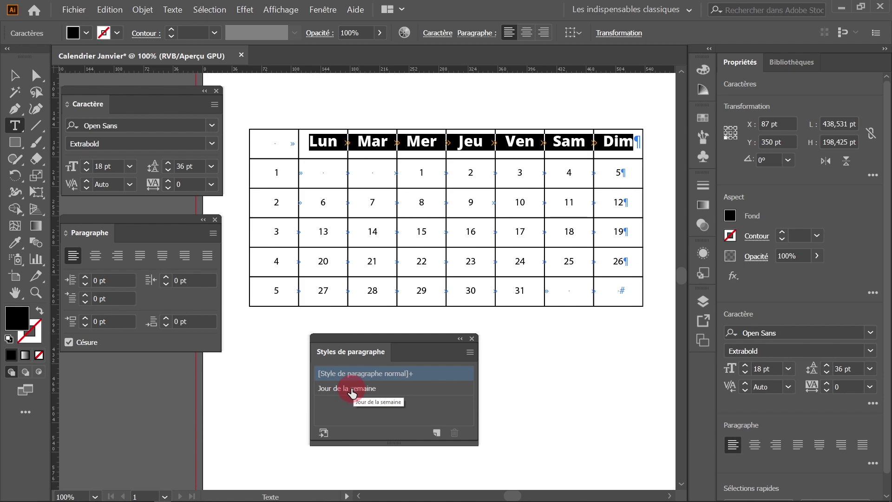
pyautogui.click(350, 389)
# - Format all the text in the five week rows in Open Sans Semibold at 17 pt
pyautogui.click(409, 166)
pyautogui.click(274, 168)
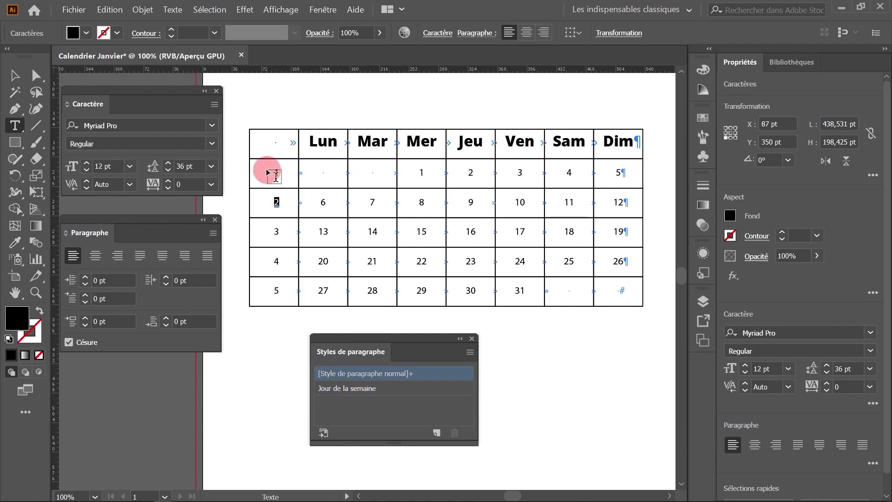
pyautogui.moveTo(274, 169); pyautogui.dragTo(625, 292)
pyautogui.click(87, 164)
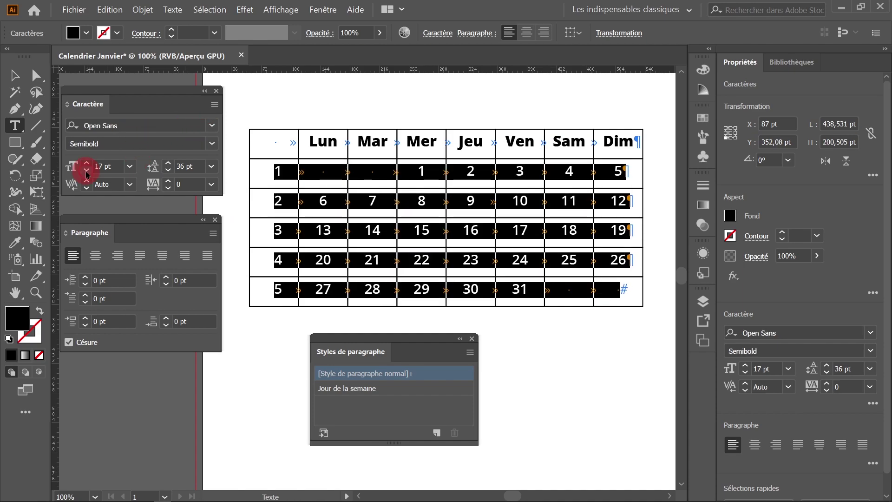
# - Create a paragraph style named "Dates" from the week rows' formatting, apply it to those rows and deselect the text
pyautogui.click(469, 351)
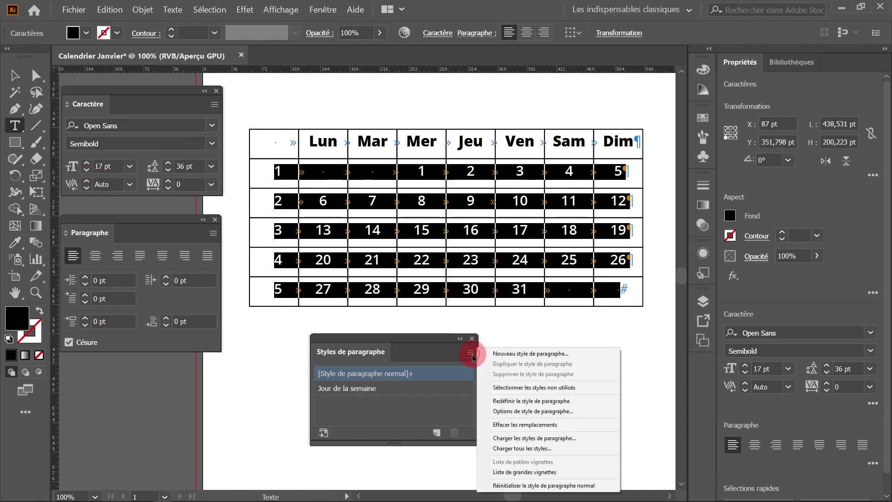
pyautogui.click(495, 354)
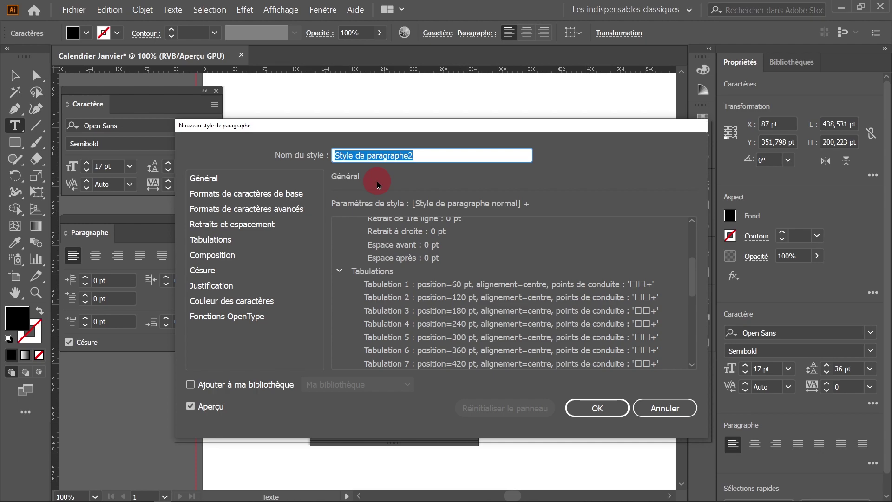
pyautogui.write('Dazte')
pyautogui.press('BackSpace')
pyautogui.press('BackSpace')
pyautogui.press('BackSpace')
pyautogui.write('tes')
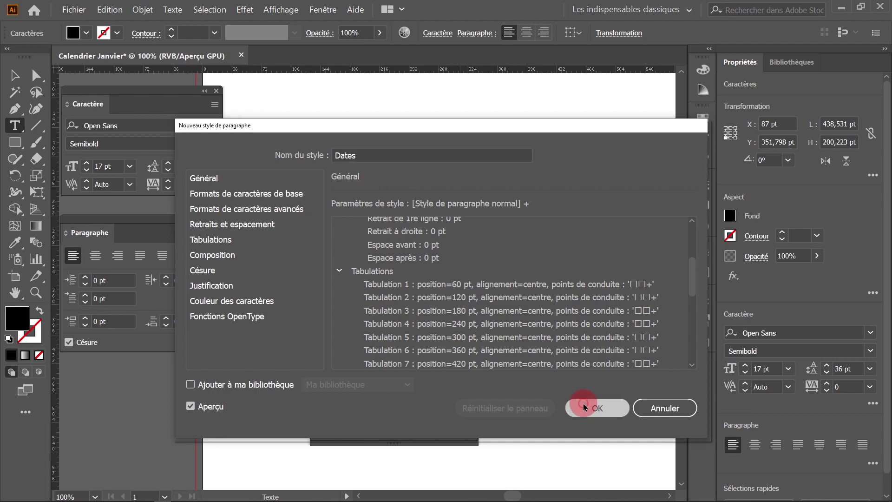
pyautogui.click(587, 408)
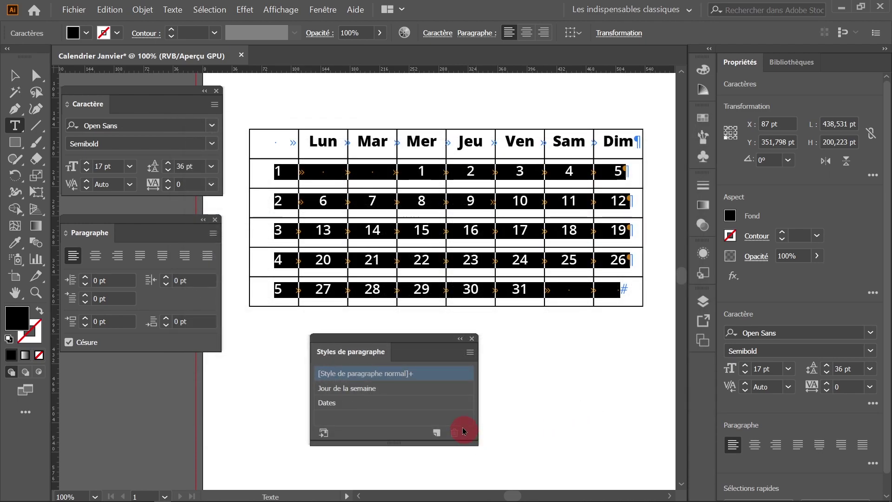
pyautogui.click(327, 403)
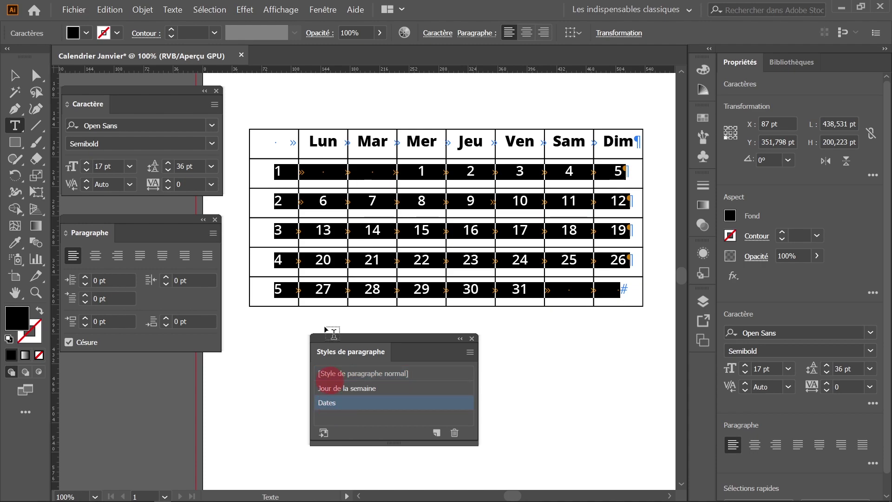
pyautogui.keyDown('ctrl'); pyautogui.click(297, 204); pyautogui.keyUp('ctrl')
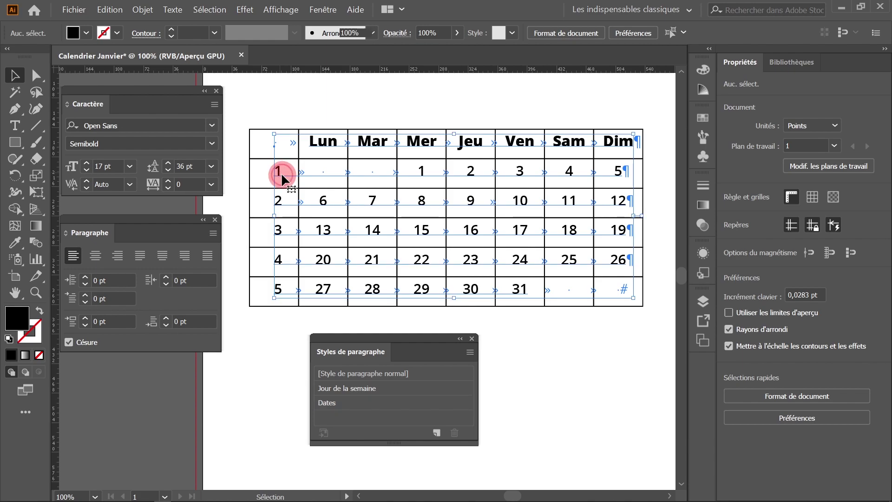
# - Format week number 1 in the first column in Open Sans Italic at 12 pt
pyautogui.doubleClick(282, 172)
pyautogui.doubleClick(276, 171)
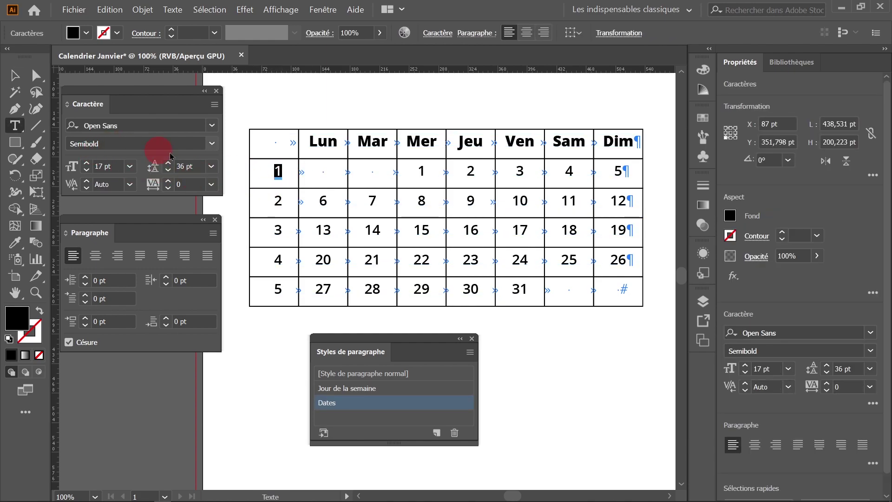
pyautogui.click(212, 144)
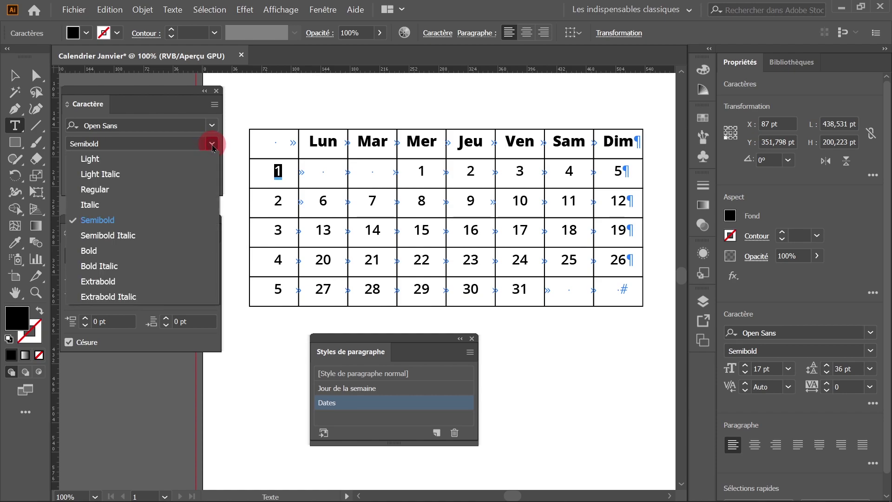
pyautogui.click(123, 191)
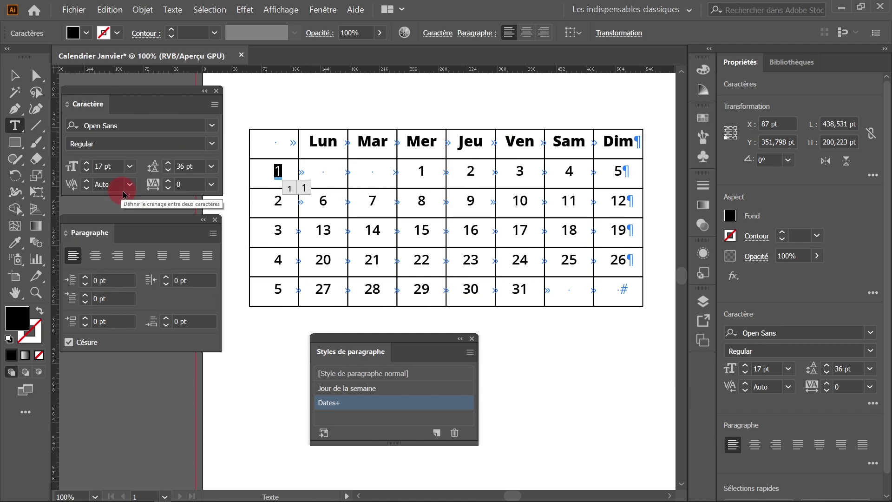
pyautogui.click(87, 172)
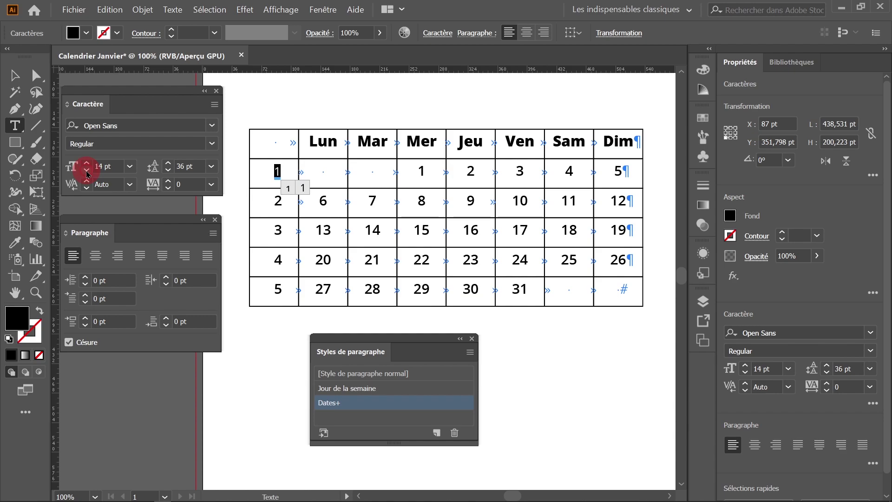
pyautogui.click(212, 143)
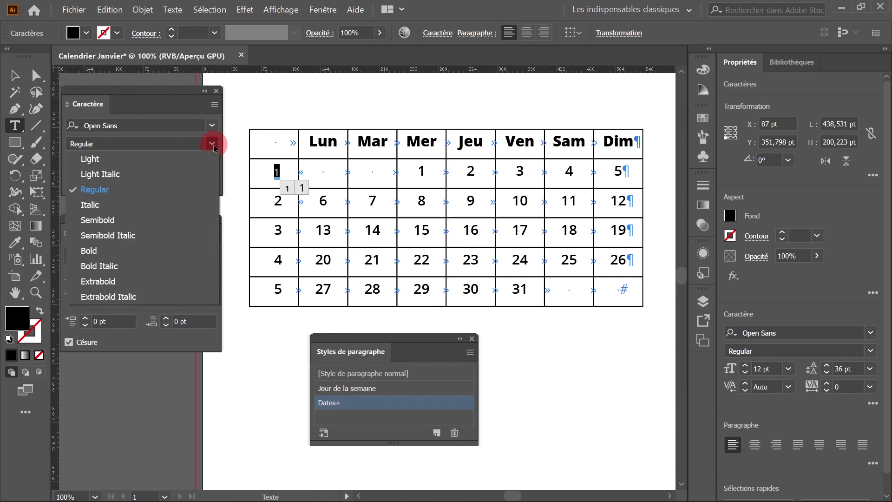
pyautogui.click(120, 212)
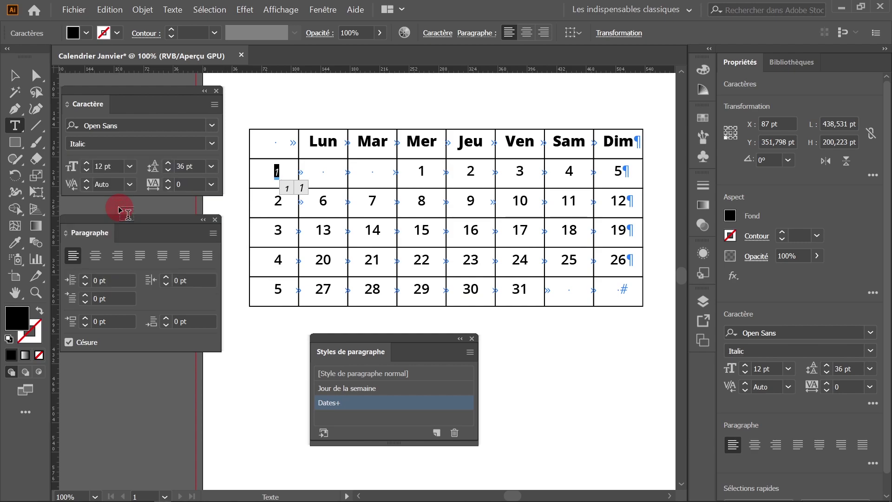
pyautogui.click(299, 289)
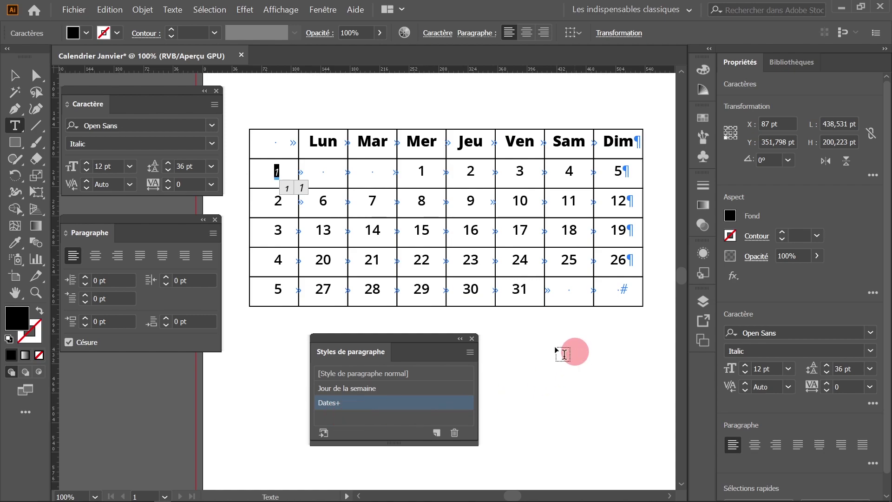
# - Show the character styles and create one named "Numéros de semaine" from week number 1's formatting
pyautogui.click(328, 15)
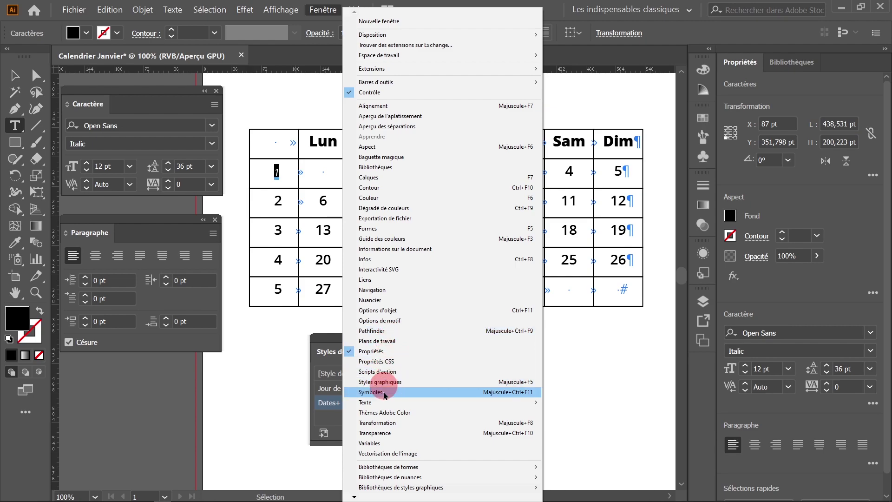
pyautogui.moveTo(386, 403)
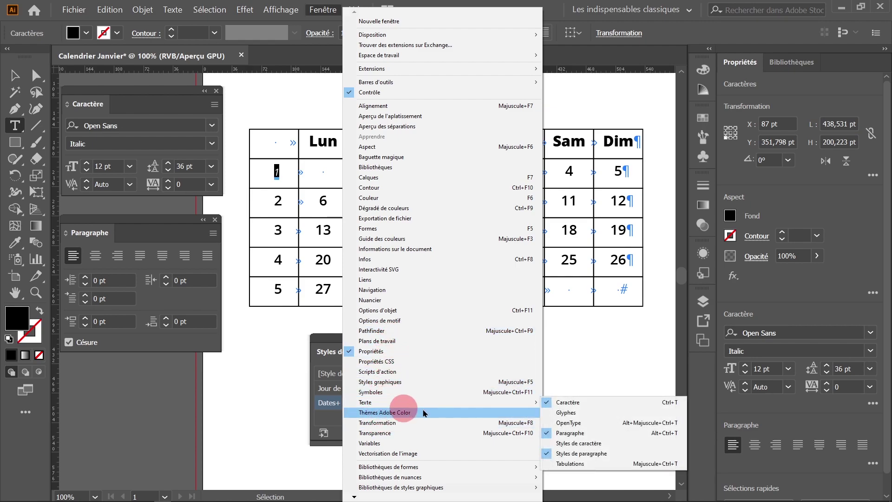
pyautogui.click(583, 444)
pyautogui.moveTo(607, 370); pyautogui.dragTo(611, 339)
pyautogui.click(664, 351)
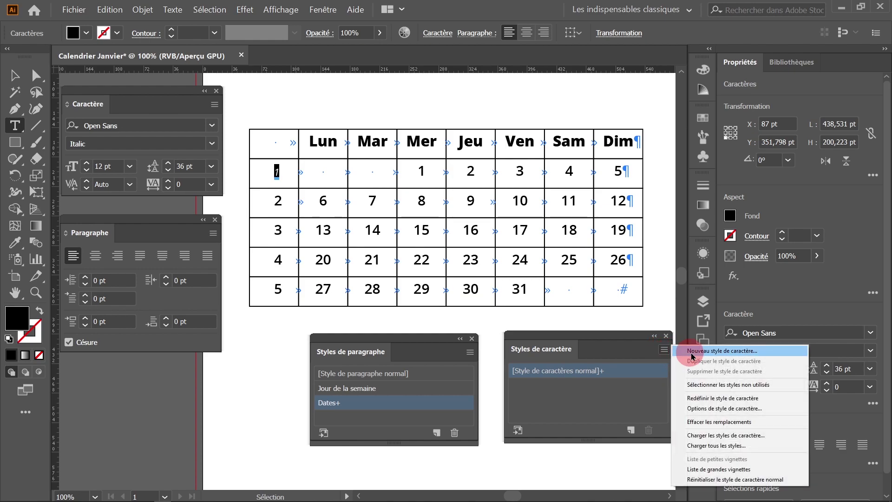
pyautogui.click(697, 355)
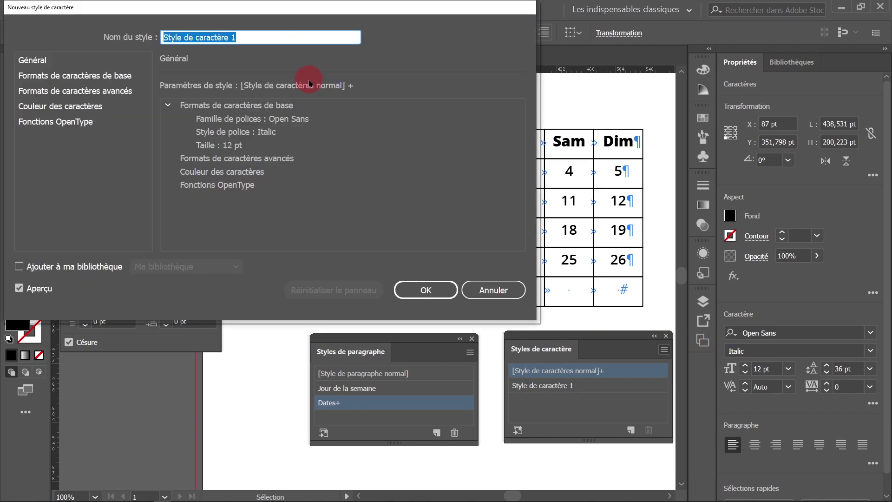
pyautogui.write('Numéros de semaine')
pyautogui.click(417, 291)
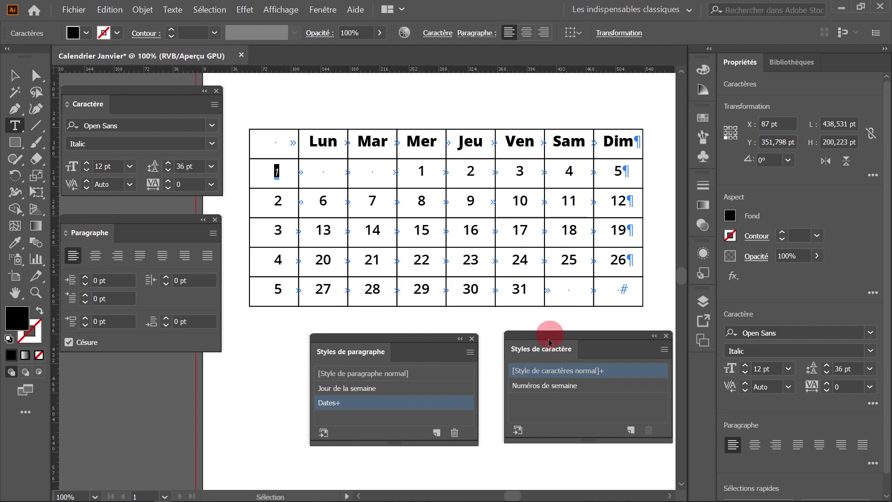
# - Apply the "Numéros de semaine" character style to week numbers 1 to 5 in the first column and deselect the text
pyautogui.click(534, 392)
pyautogui.moveTo(257, 192); pyautogui.dragTo(276, 200)
pyautogui.click(535, 387)
pyautogui.moveTo(281, 231); pyautogui.dragTo(276, 231)
pyautogui.click(540, 389)
pyautogui.moveTo(281, 261); pyautogui.dragTo(274, 290)
pyautogui.click(556, 389)
pyautogui.click(552, 390)
pyautogui.click(15, 75)
pyautogui.click(283, 86)
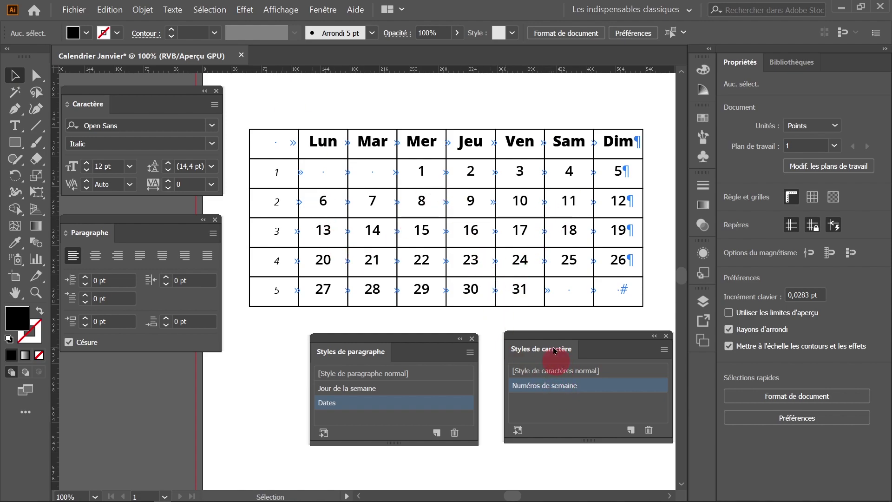
# - Select the weekday heading "Dim" and fill its characters with the CMYK red swatch
pyautogui.click(576, 177)
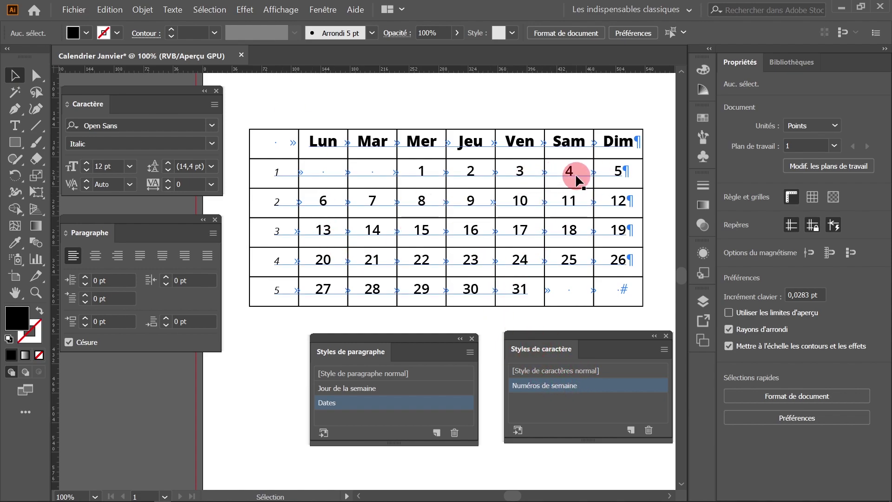
pyautogui.doubleClick(609, 145)
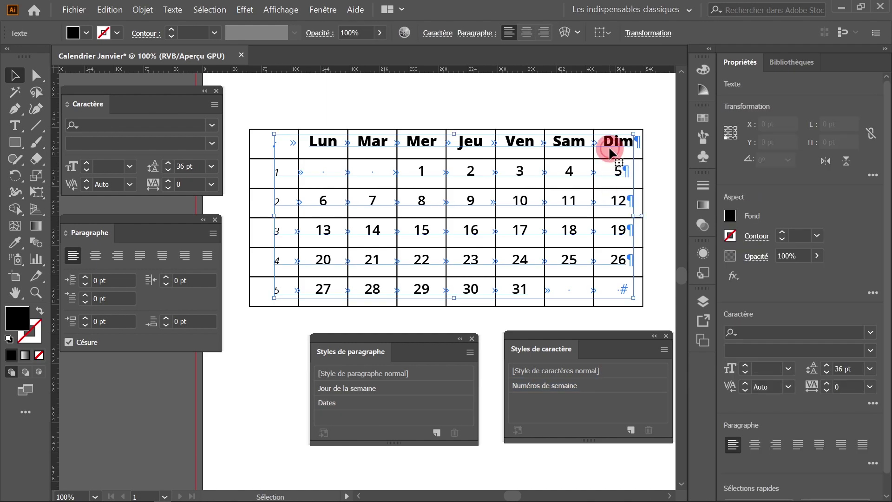
pyautogui.moveTo(603, 142); pyautogui.dragTo(632, 143)
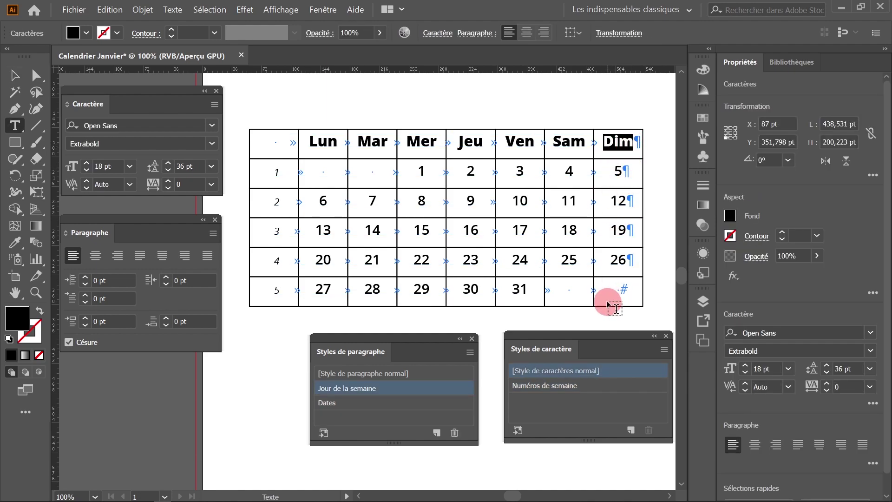
pyautogui.click(730, 217)
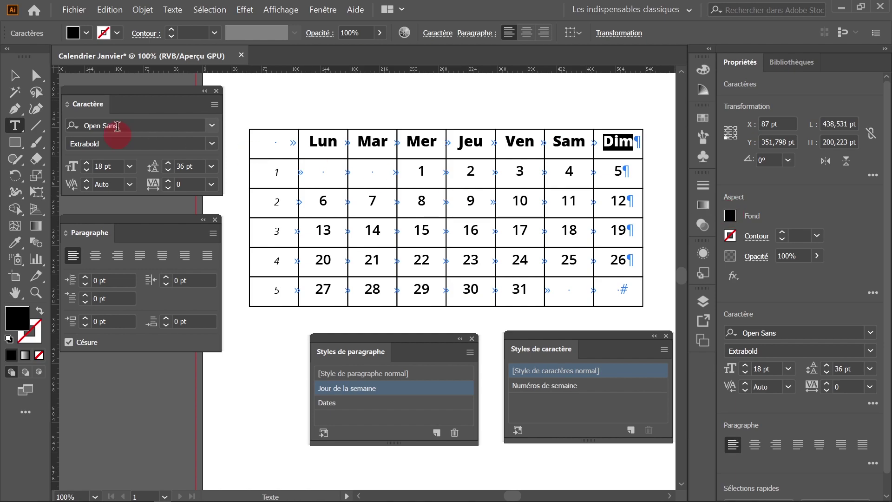
pyautogui.click(730, 217)
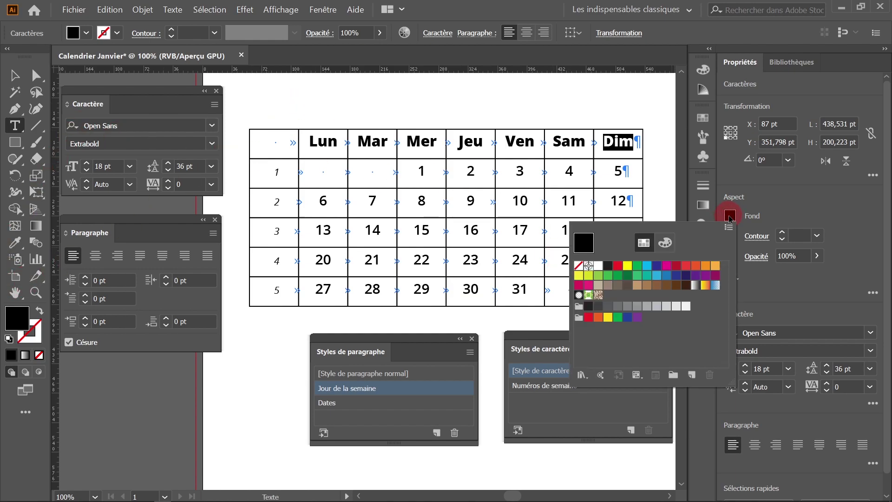
pyautogui.click(619, 266)
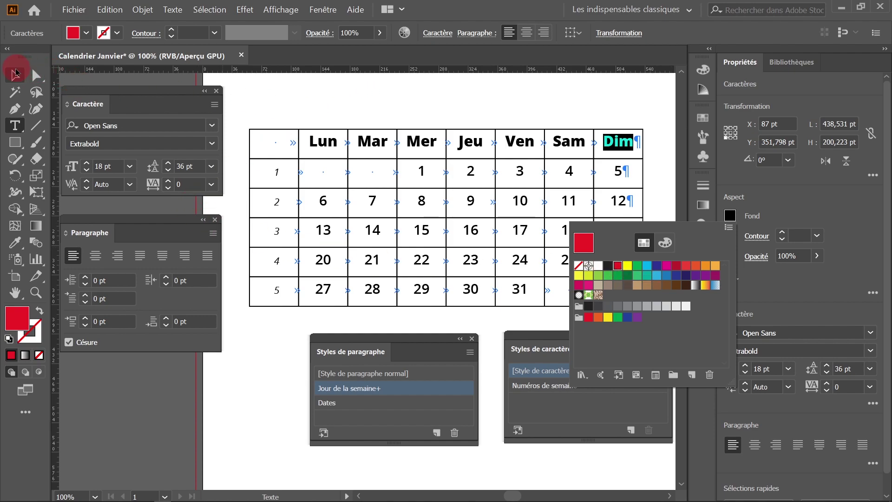
pyautogui.click(15, 72)
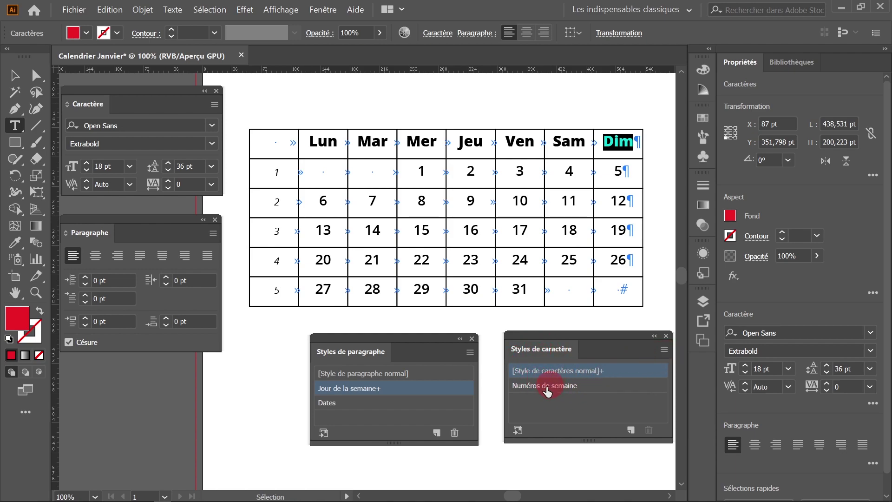
# - Create a character style named "Rouge" from the red "Dim" heading and apply it to that heading
pyautogui.click(665, 352)
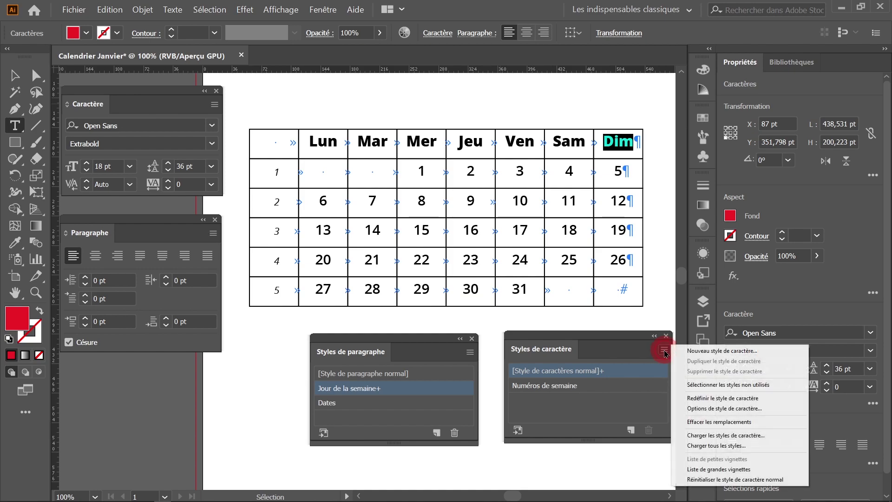
pyautogui.click(688, 352)
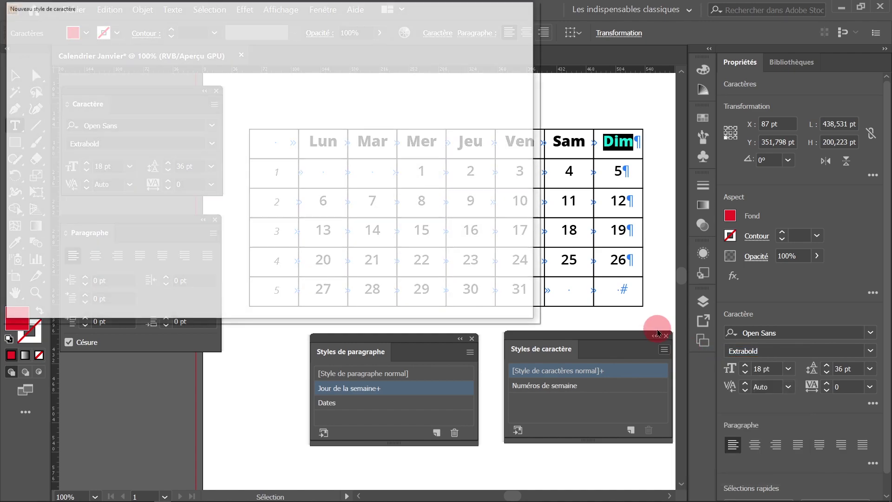
pyautogui.write('Rouge')
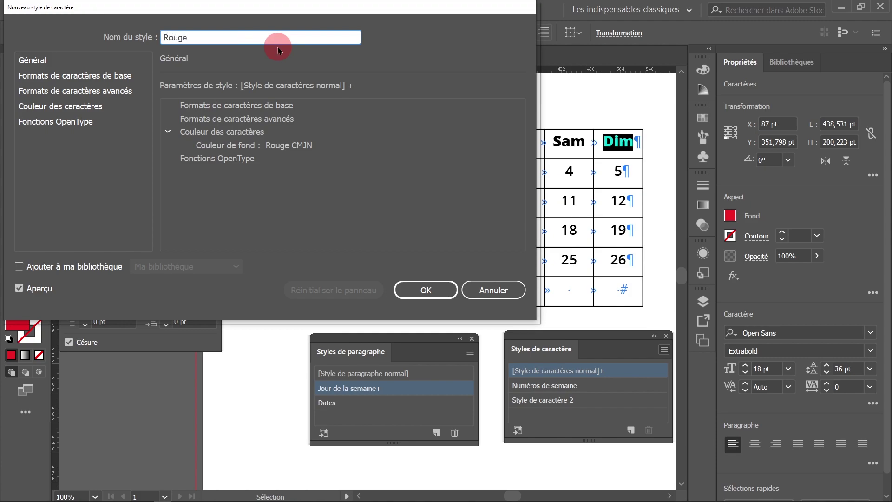
pyautogui.click(426, 292)
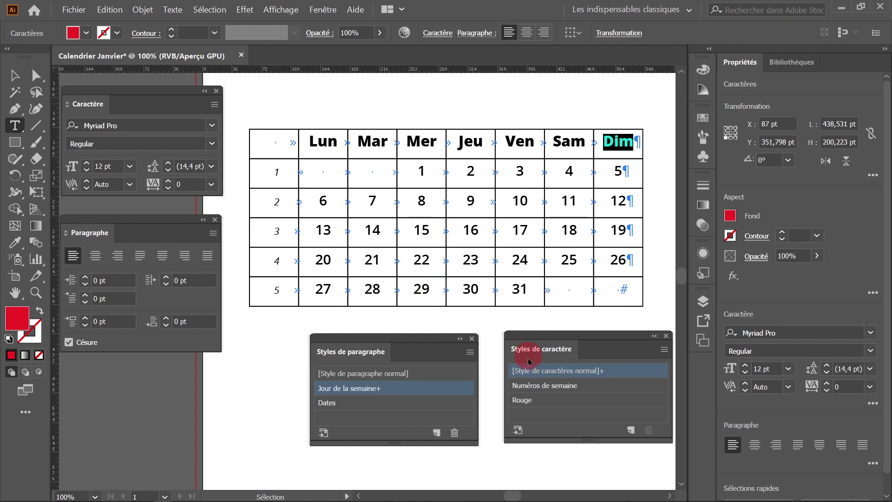
pyautogui.click(523, 401)
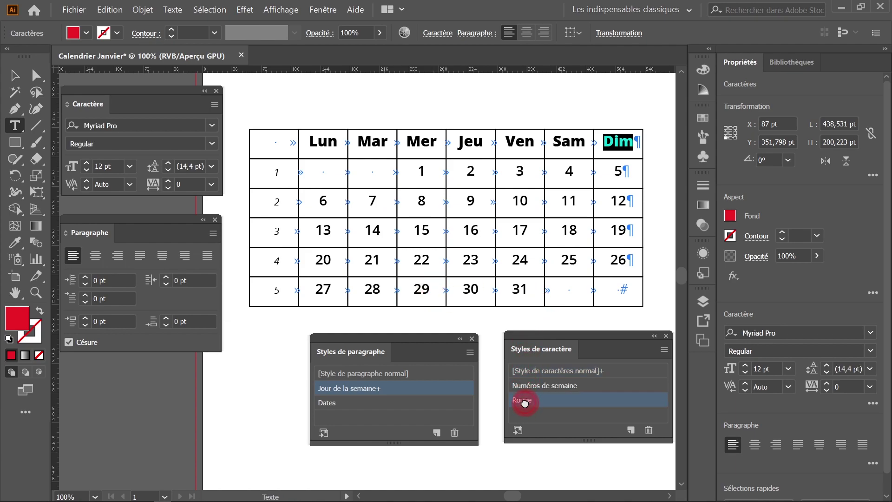
# - Apply the "Rouge" character style to the Sunday dates 5, 12, 19 and 26
pyautogui.click(617, 172)
pyautogui.doubleClick(616, 172)
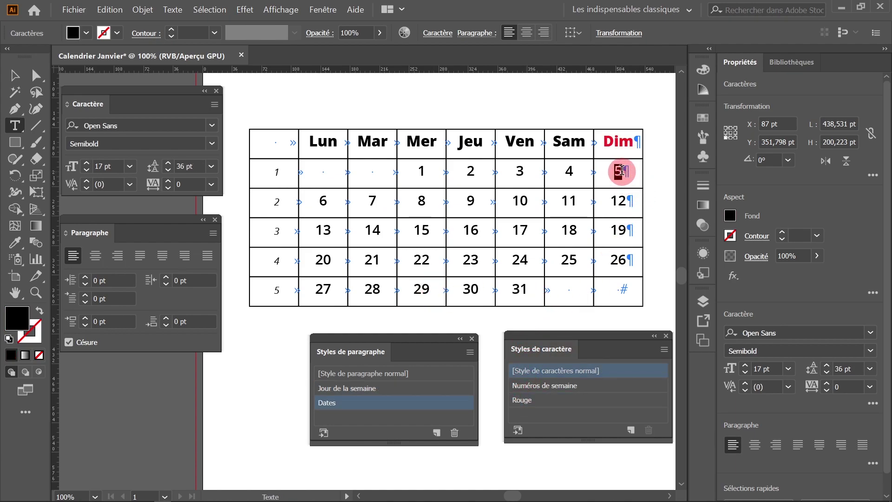
pyautogui.click(522, 400)
pyautogui.doubleClick(614, 201)
pyautogui.click(522, 399)
pyautogui.doubleClick(615, 228)
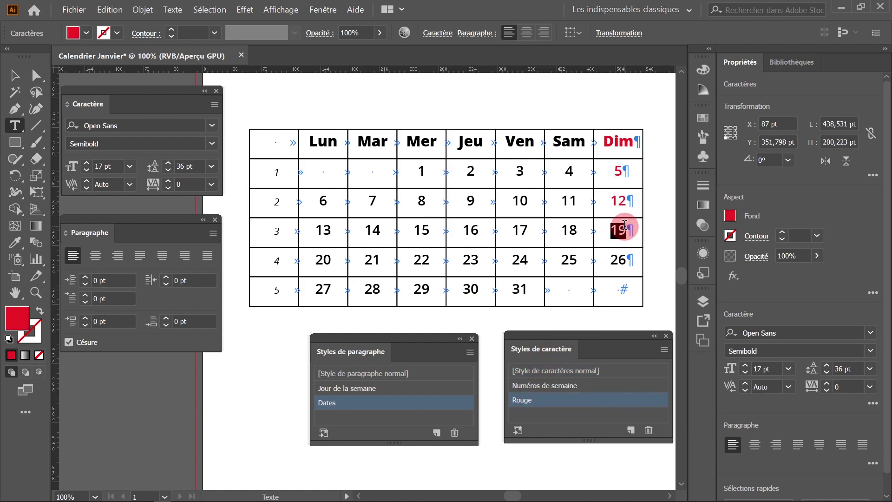
pyautogui.click(530, 403)
pyautogui.doubleClick(618, 261)
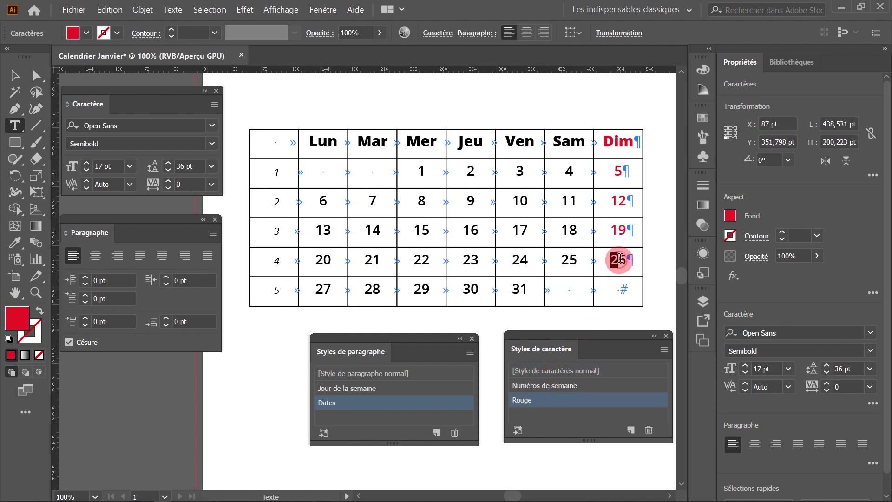
pyautogui.click(535, 404)
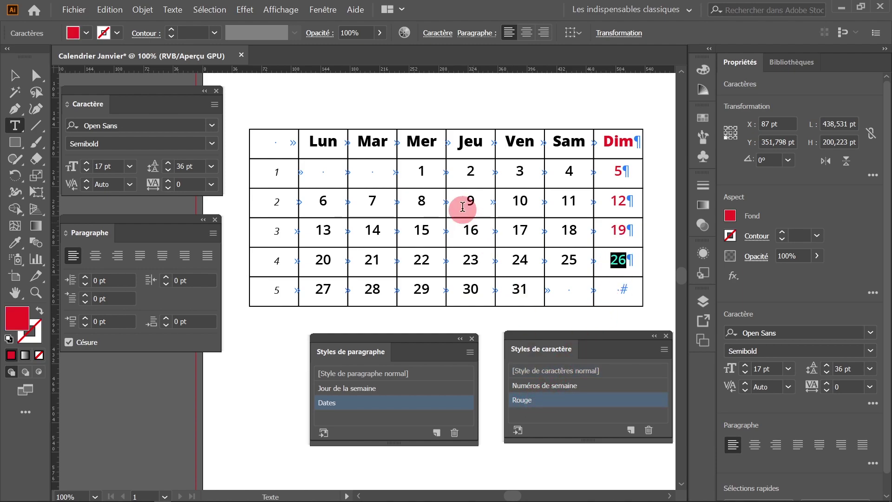
# - Apply the "Rouge" character style to date 1 in the Mer column and deselect the text
pyautogui.doubleClick(419, 170)
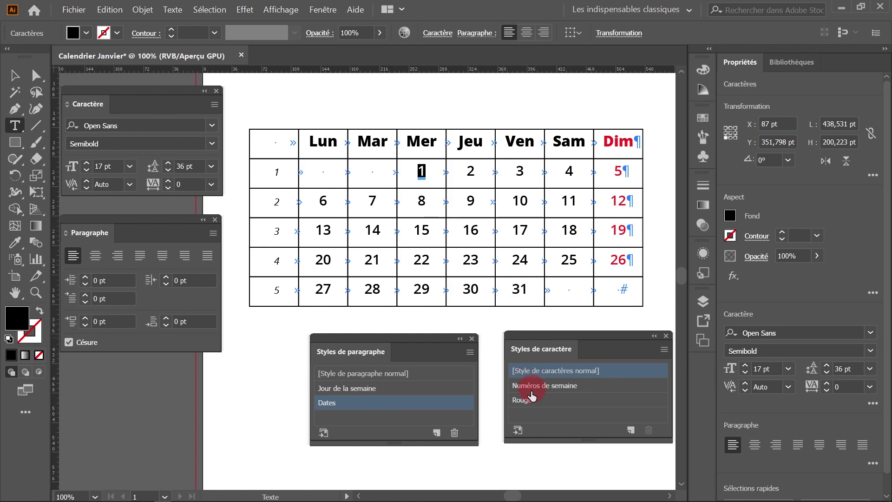
pyautogui.click(525, 403)
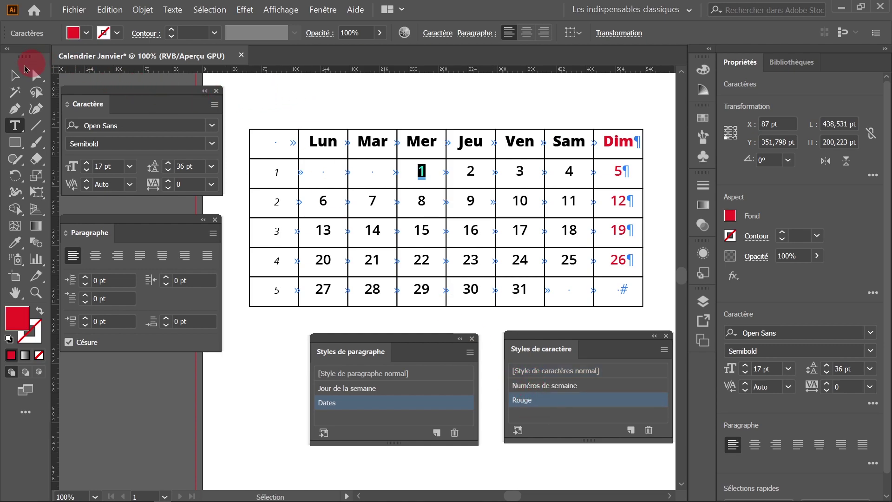
pyautogui.click(15, 76)
pyautogui.click(336, 98)
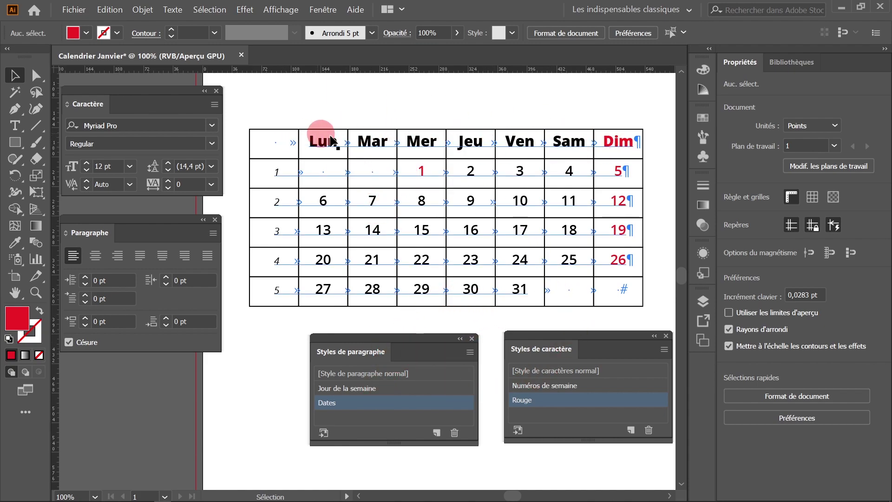
pyautogui.click(568, 147)
pyautogui.click(394, 418)
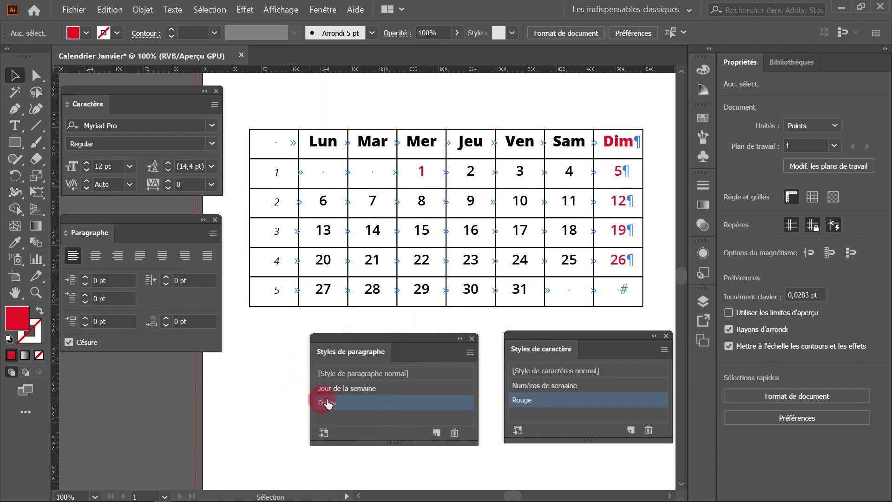
# - Edit the "Jour de la semaine" paragraph style with nothing selected, setting the font style to Bold in its basic character formats
pyautogui.click(401, 389)
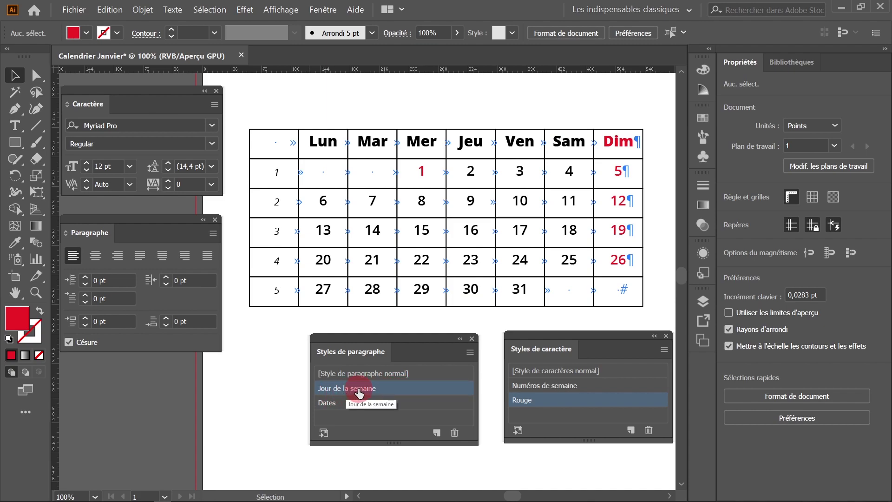
pyautogui.doubleClick(399, 389)
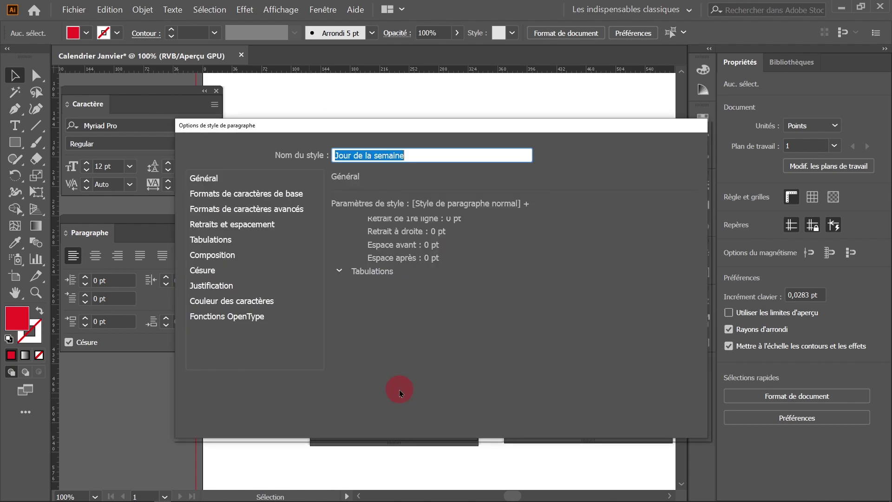
pyautogui.moveTo(242, 136); pyautogui.dragTo(297, 173)
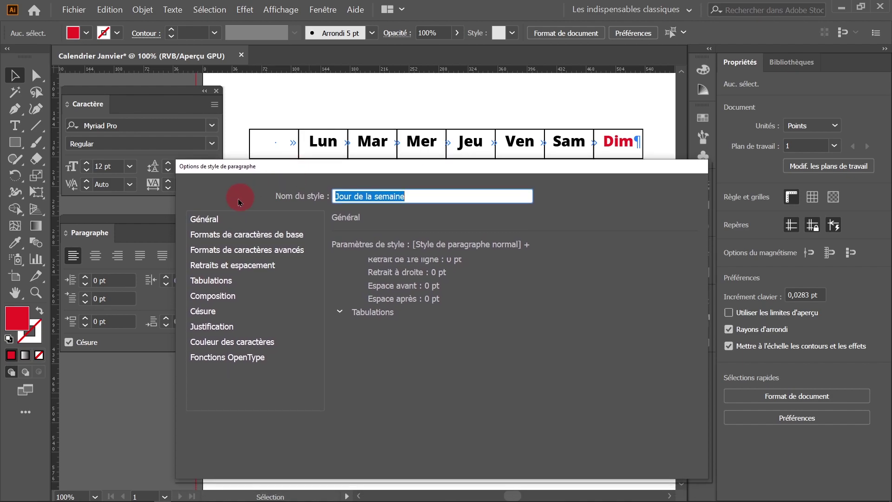
pyautogui.click(230, 242)
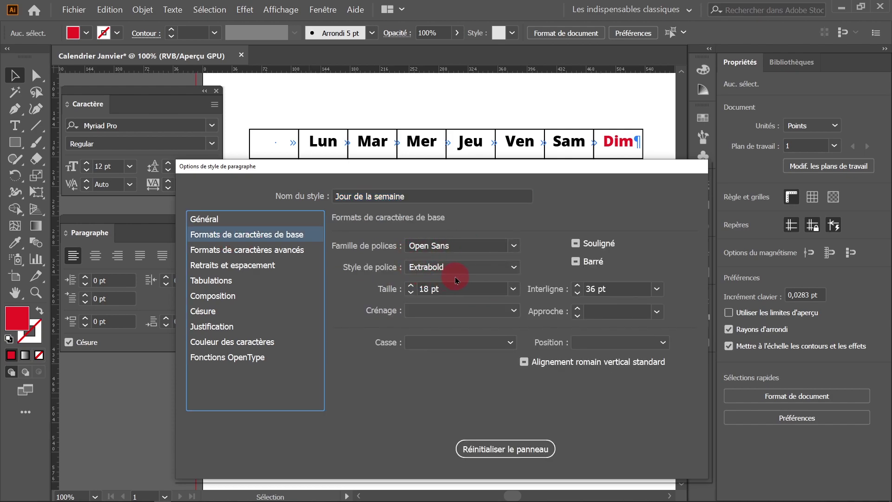
pyautogui.click(514, 268)
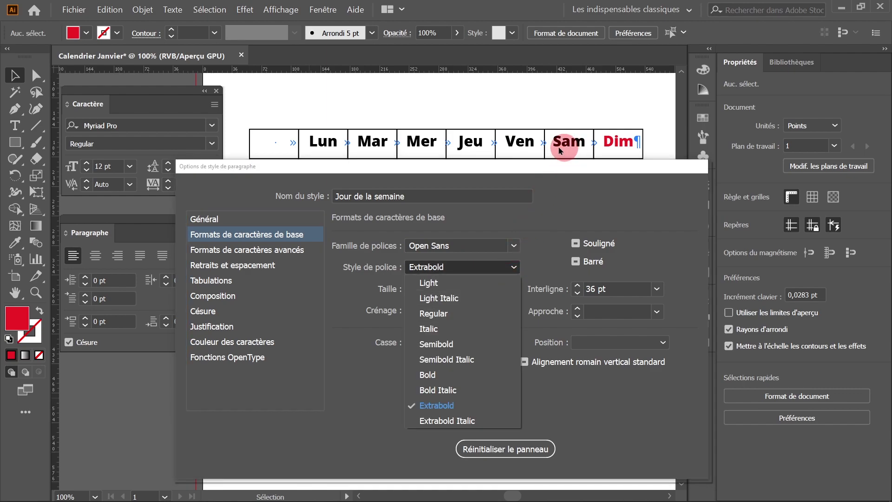
pyautogui.click(432, 378)
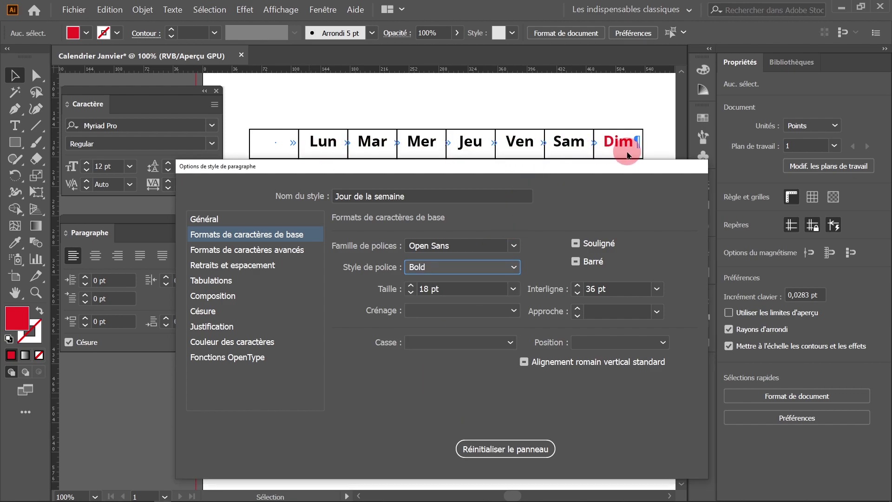
# - Set the font size of the "Jour de la semaine" paragraph style to 20 pt
pyautogui.click(411, 296)
pyautogui.click(411, 296)
pyautogui.click(411, 296)
pyautogui.click(411, 287)
pyautogui.click(411, 287)
pyautogui.click(411, 287)
pyautogui.click(411, 287)
pyautogui.click(412, 287)
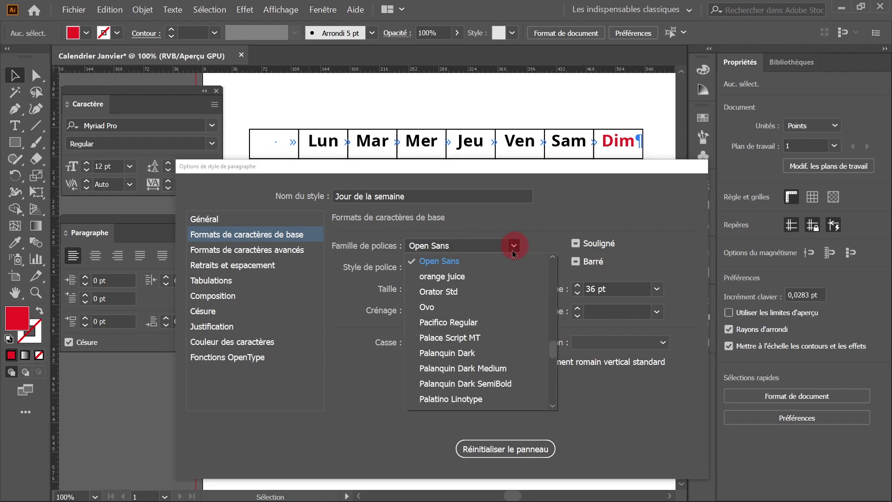
# - Keep Open Sans as the font of "Jour de la semaine", set its font style to Extrabold and accept the style options
pyautogui.click(467, 258)
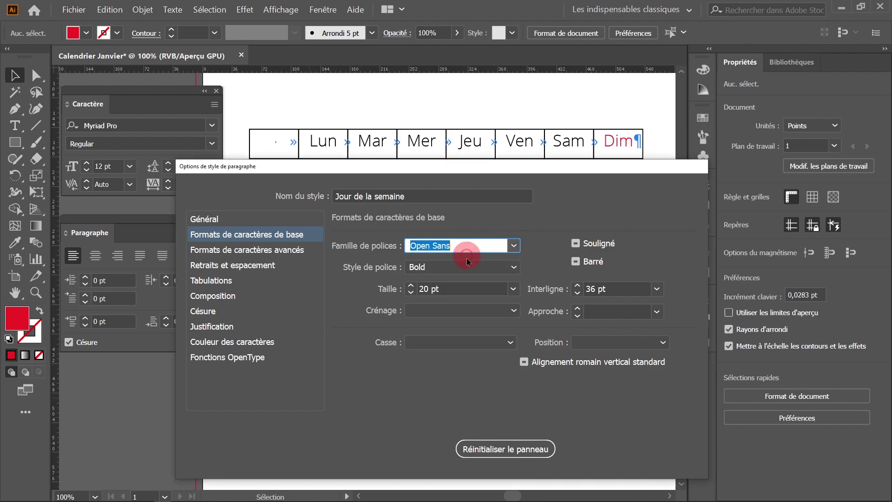
pyautogui.click(511, 266)
pyautogui.click(436, 406)
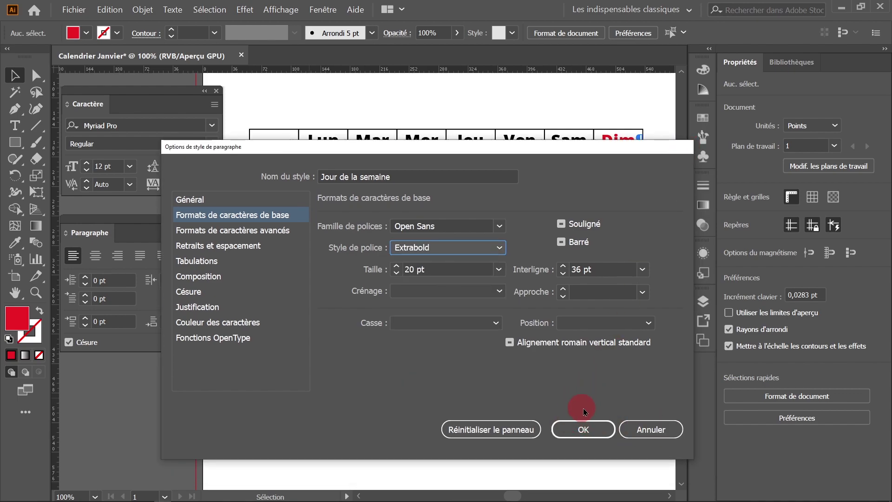
pyautogui.click(588, 430)
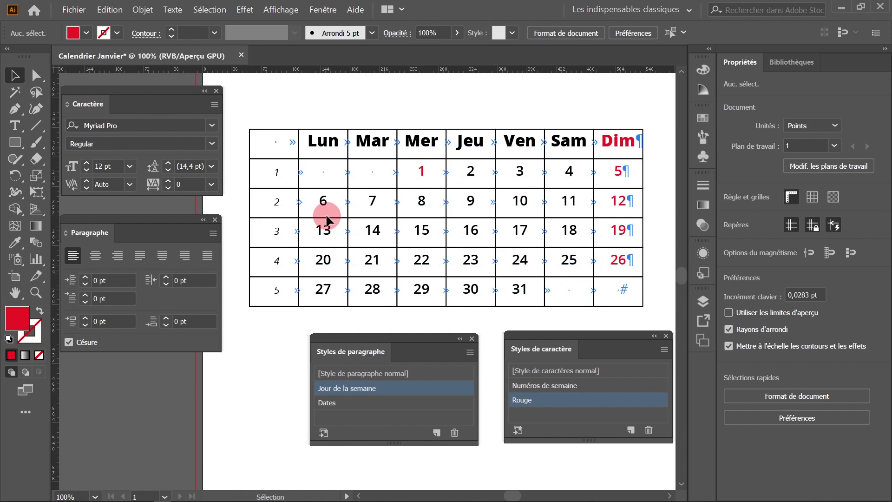
# - Show the layers, lock the calendar text object and unlock the Tableau group
pyautogui.click(703, 299)
pyautogui.click(462, 349)
pyautogui.click(457, 331)
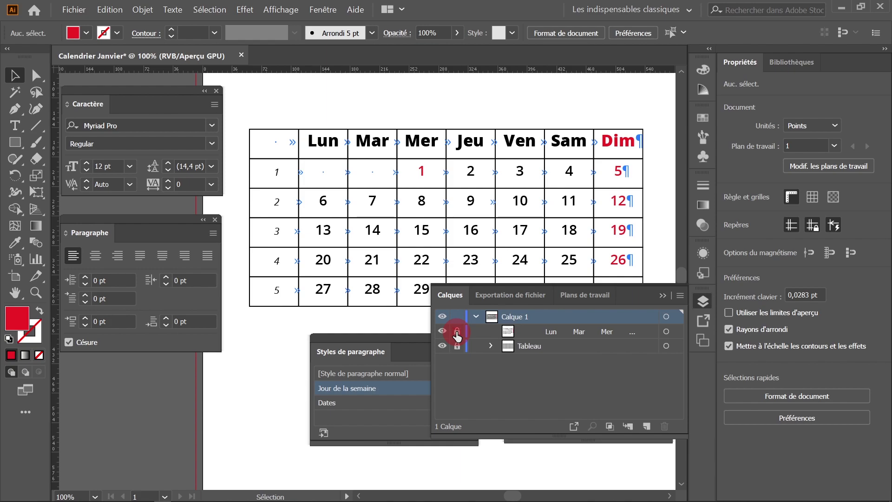
pyautogui.click(458, 351)
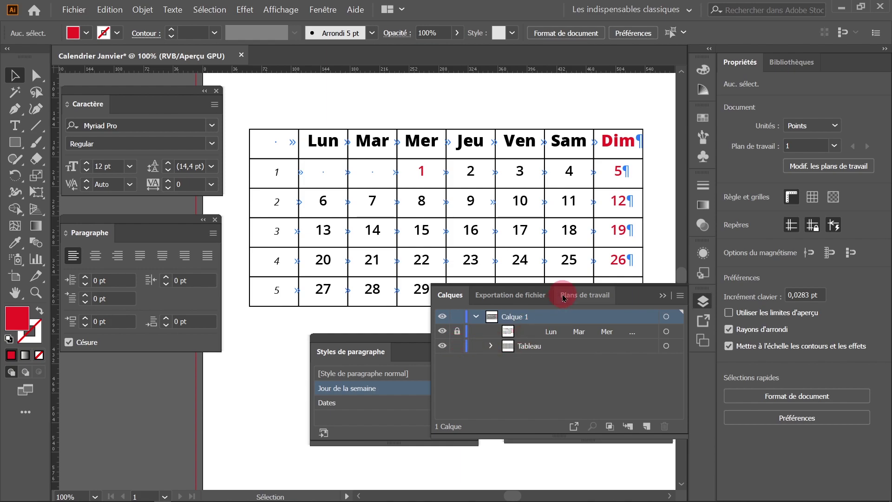
# - Isolate the Tableau group for editing and detach the layers list into a floating panel
pyautogui.click(14, 75)
pyautogui.click(600, 201)
pyautogui.click(571, 161)
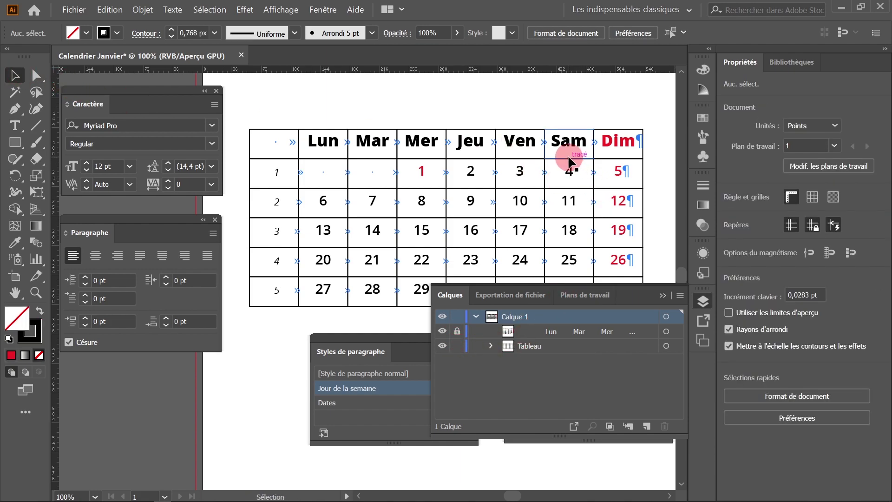
pyautogui.doubleClick(567, 163)
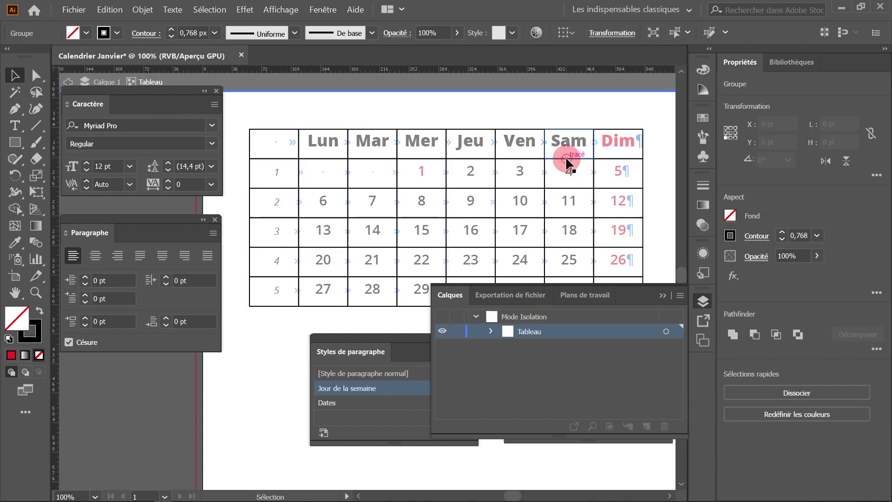
pyautogui.moveTo(649, 301)
pyautogui.mouseDown()
pyautogui.moveTo(637, 334)
pyautogui.moveTo(655, 308)
pyautogui.mouseUp()
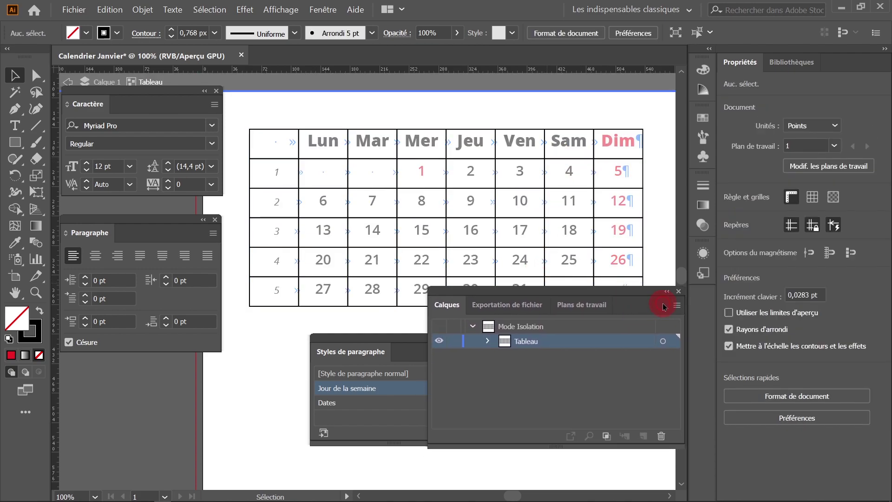
# - Collapse the floating layers list and dock it back with the other collapsed panels
pyautogui.click(667, 292)
pyautogui.moveTo(446, 293); pyautogui.dragTo(703, 307)
pyautogui.click(606, 277)
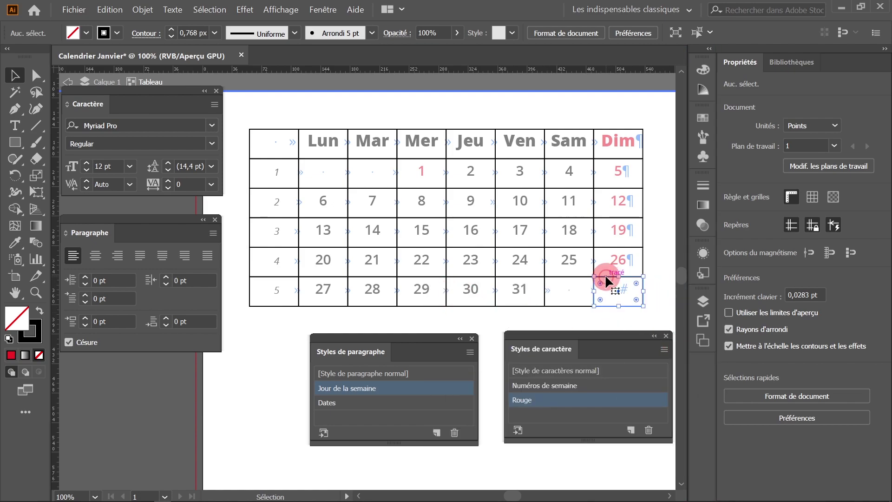
pyautogui.click(604, 275)
pyautogui.keyDown('shift'); pyautogui.click(574, 279); pyautogui.keyUp('shift')
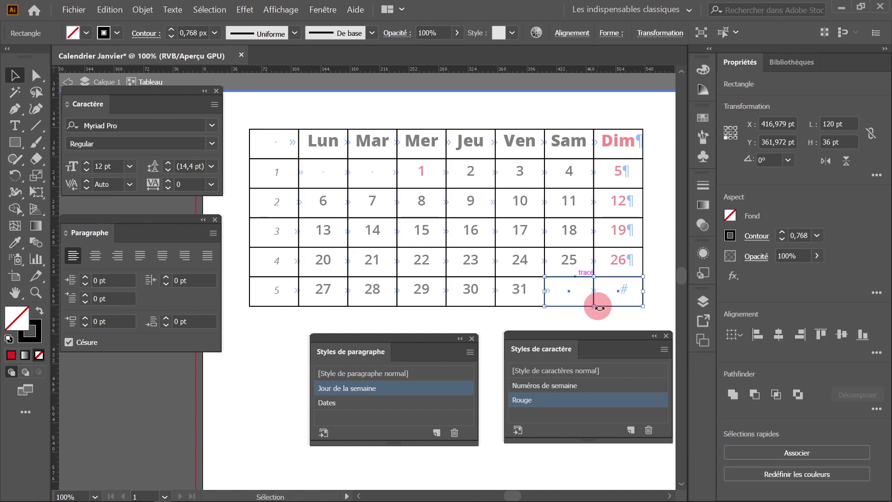
pyautogui.keyDown('shift'); pyautogui.click(372, 159); pyautogui.keyUp('shift')
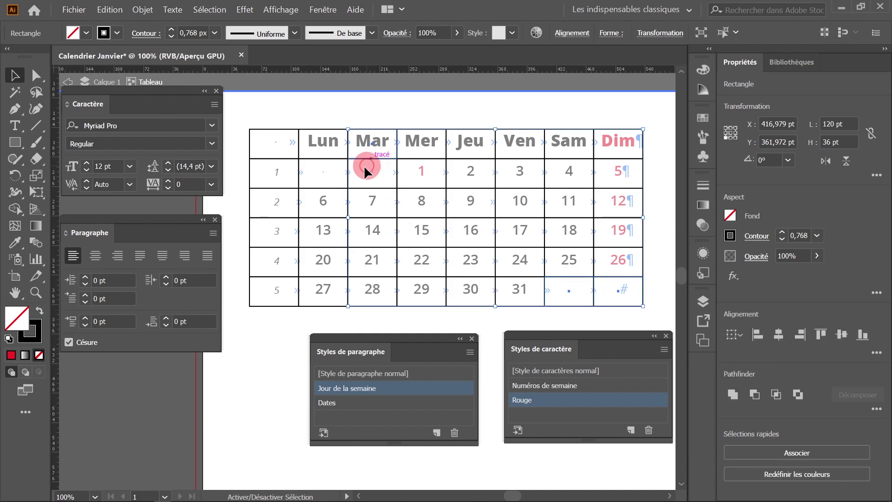
pyautogui.click(332, 187)
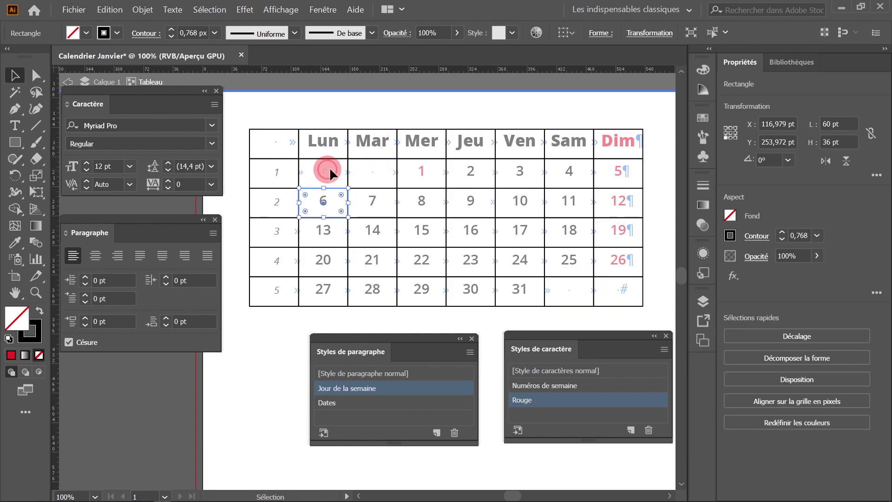
# - Select the four empty date cells, Monday and Tuesday of week 1 and Saturday and Sunday of week 5, and open their fill swatches
pyautogui.click(331, 168)
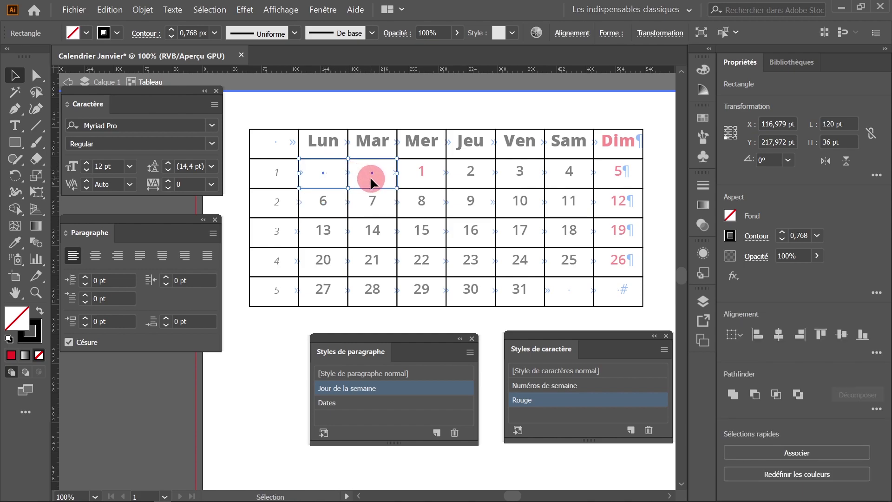
pyautogui.keyDown('shift'); pyautogui.click(612, 294); pyautogui.keyUp('shift')
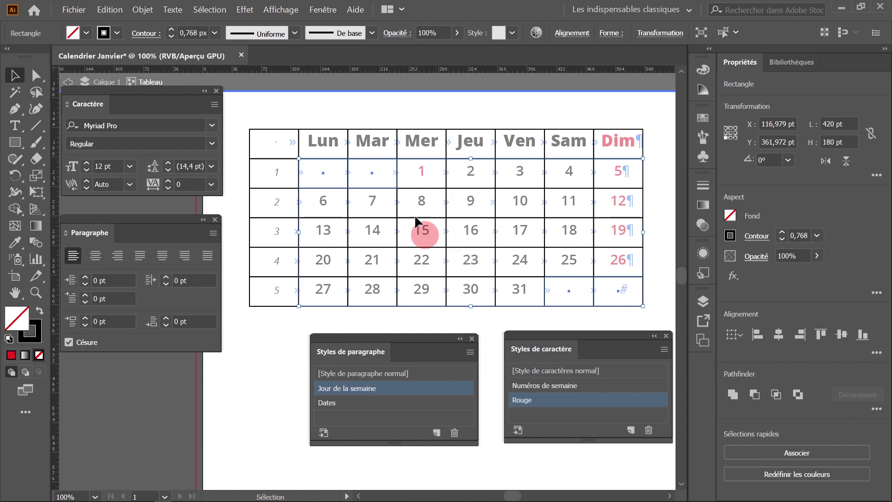
pyautogui.click(87, 35)
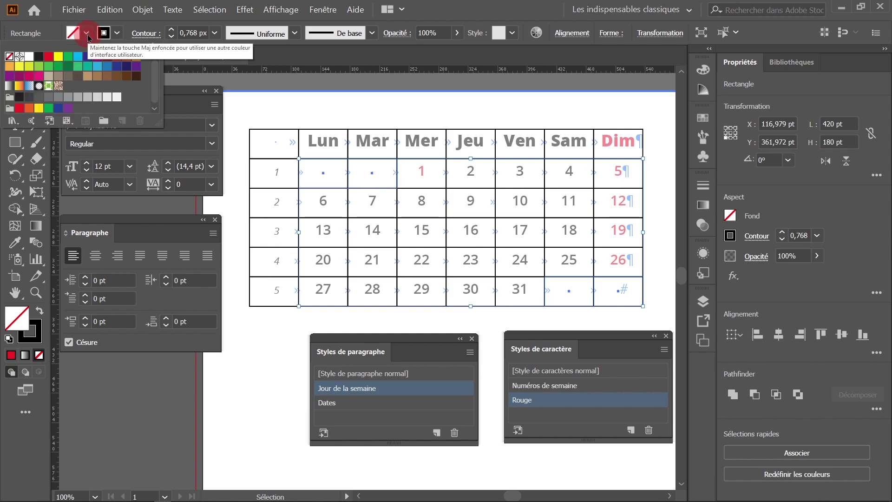
# - Fill the four empty date cells with 50% grey and the Sunday cells 5, 12, 19 and 26 with orange
pyautogui.click(69, 98)
pyautogui.click(616, 183)
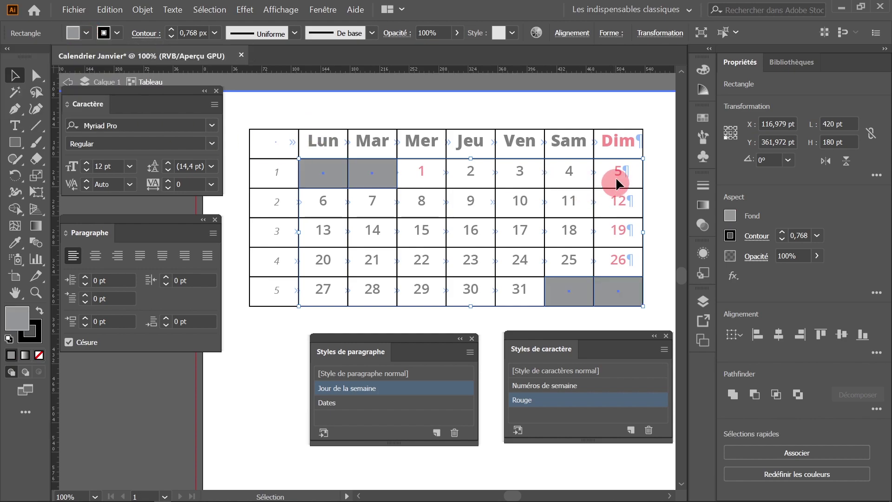
pyautogui.moveTo(607, 169); pyautogui.dragTo(621, 256)
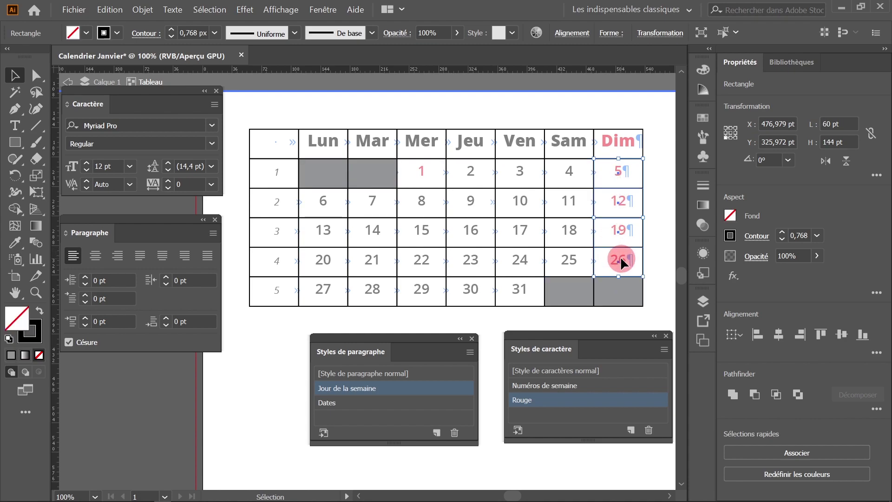
pyautogui.click(88, 38)
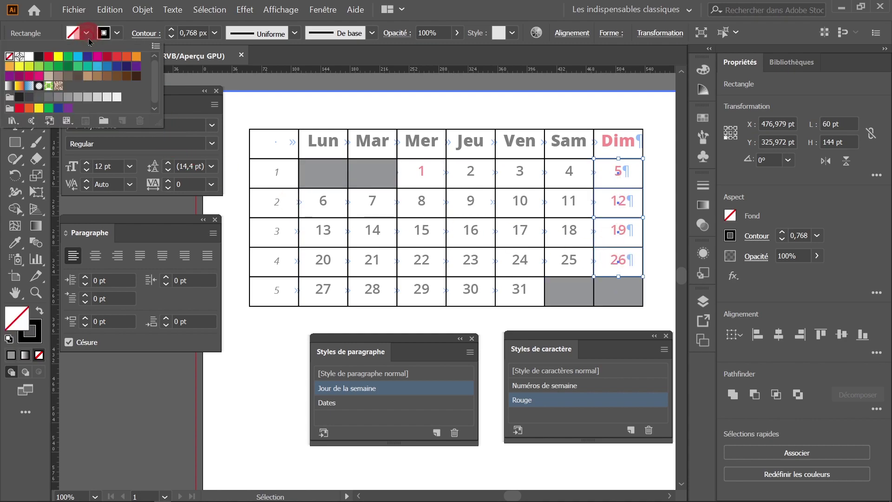
pyautogui.click(136, 57)
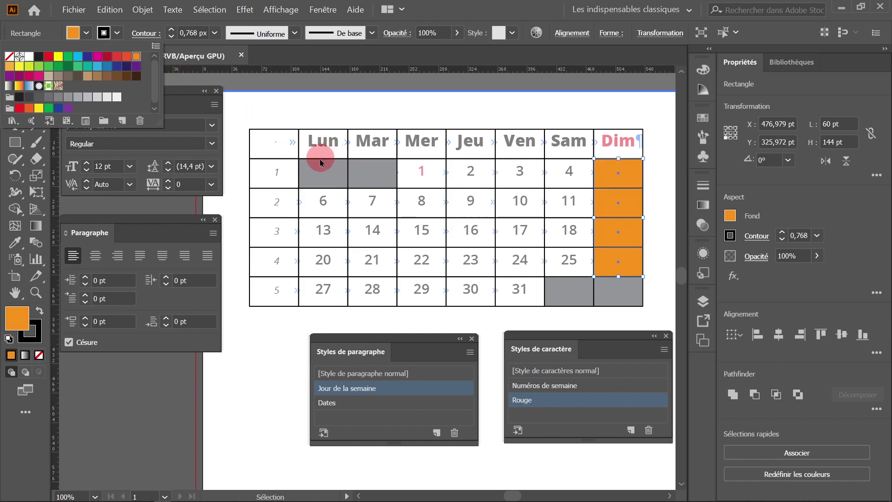
# - Copy the orange fill from a Sunday cell to the cell of the 1st with the Eyedropper, and exit the table's isolation mode
pyautogui.click(435, 161)
pyautogui.click(437, 191)
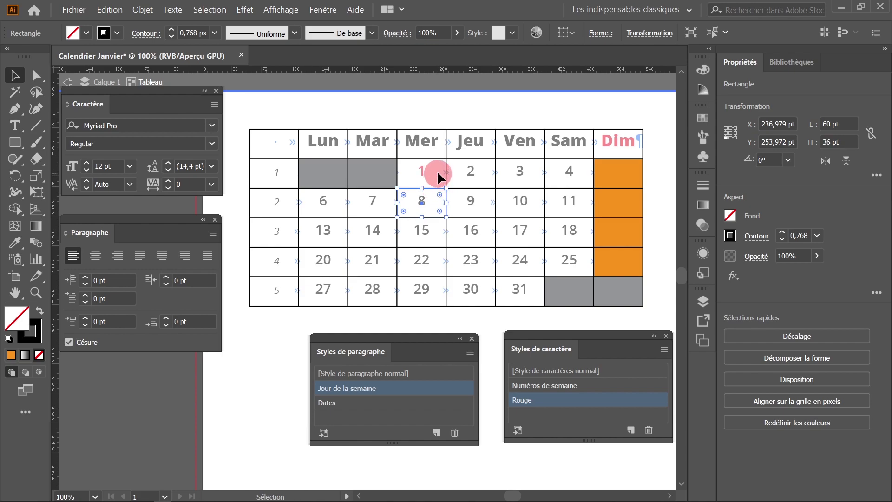
pyautogui.click(426, 184)
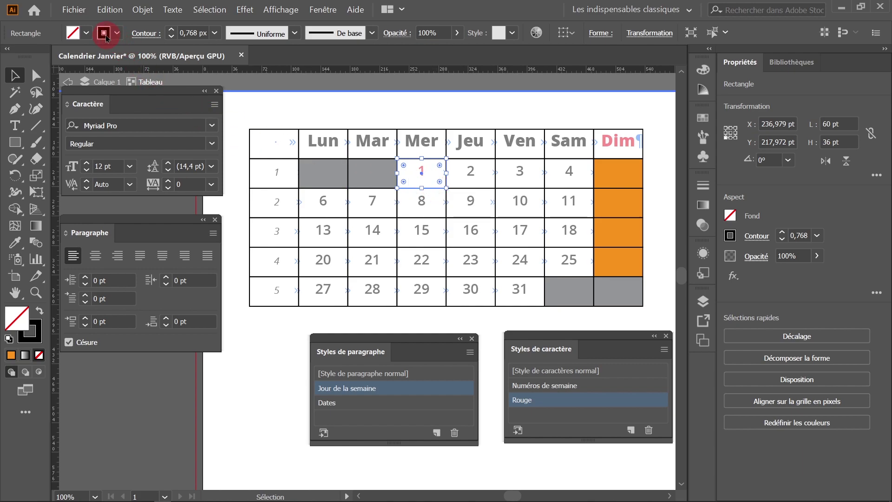
pyautogui.click(16, 242)
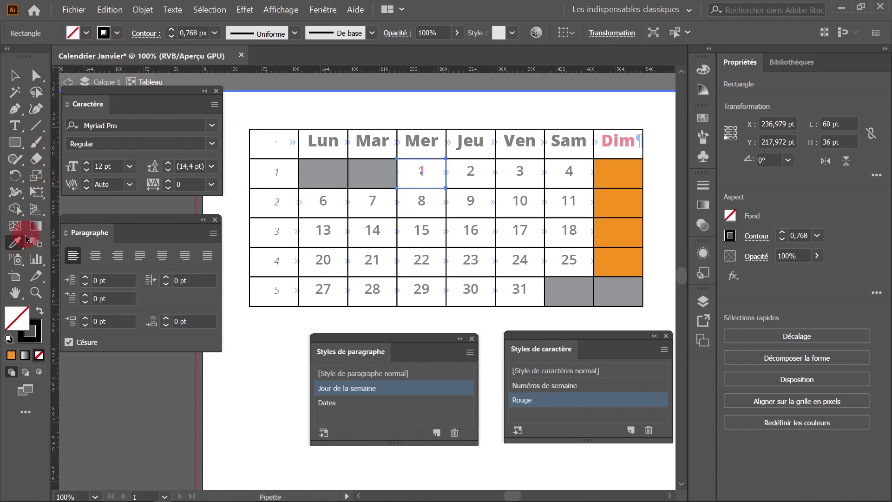
pyautogui.click(629, 199)
pyautogui.click(16, 76)
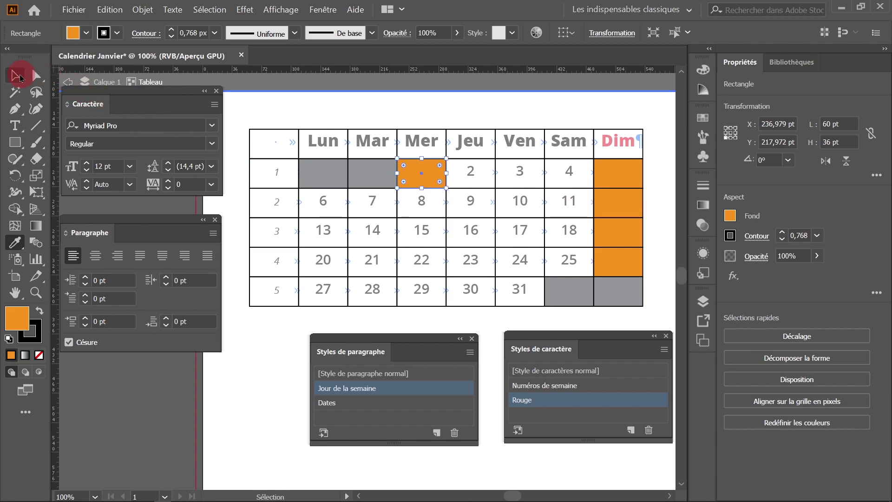
pyautogui.click(308, 86)
pyautogui.click(351, 107)
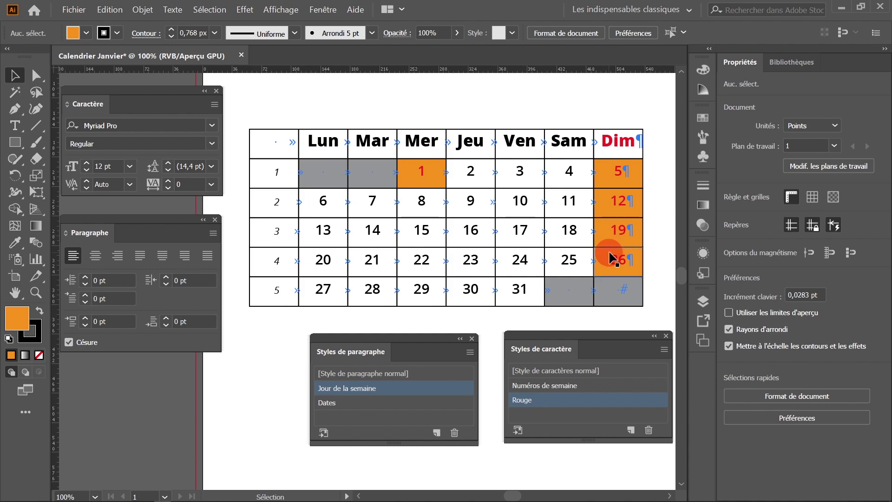
# - Turn off the display of hidden characters in the calendar text
pyautogui.click(416, 178)
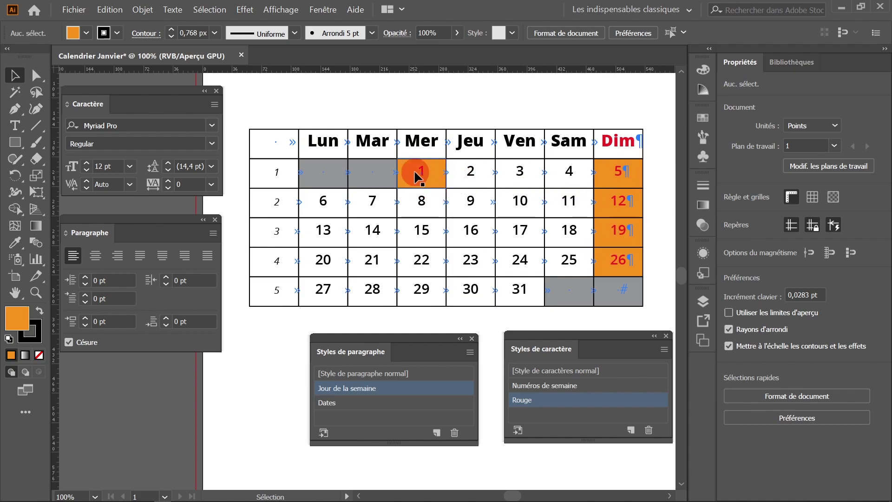
pyautogui.click(324, 96)
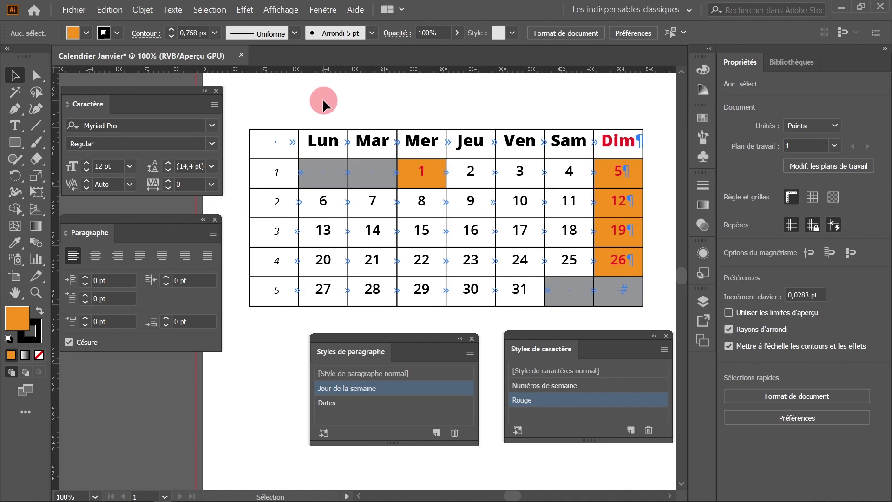
pyautogui.click(173, 10)
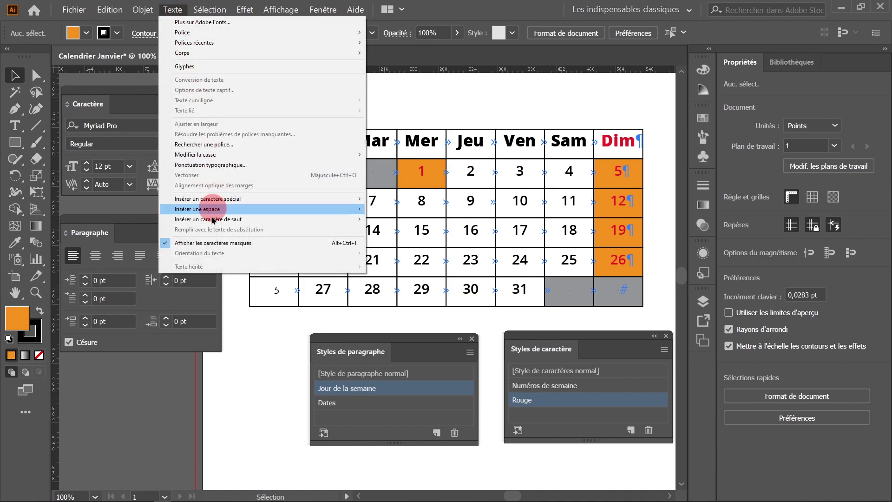
pyautogui.click(218, 247)
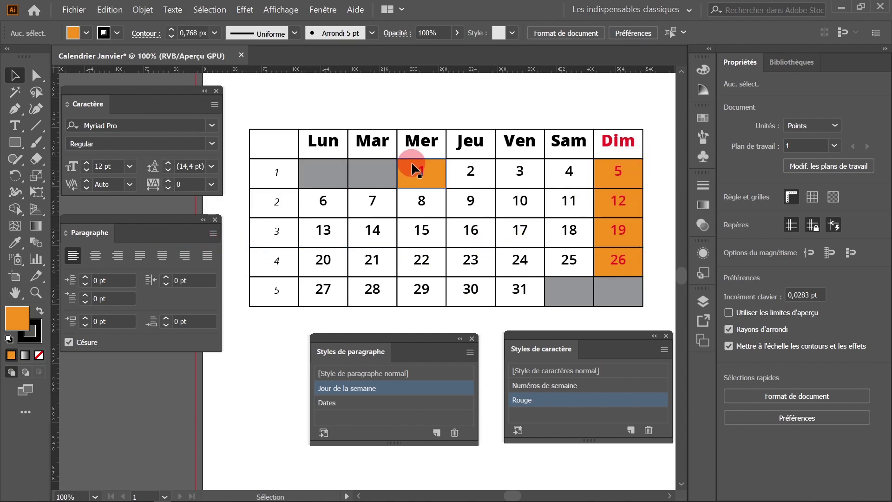
# - Isolate the table group and select its five orange cells: 1, 5, 12, 19 and 26
pyautogui.click(439, 179)
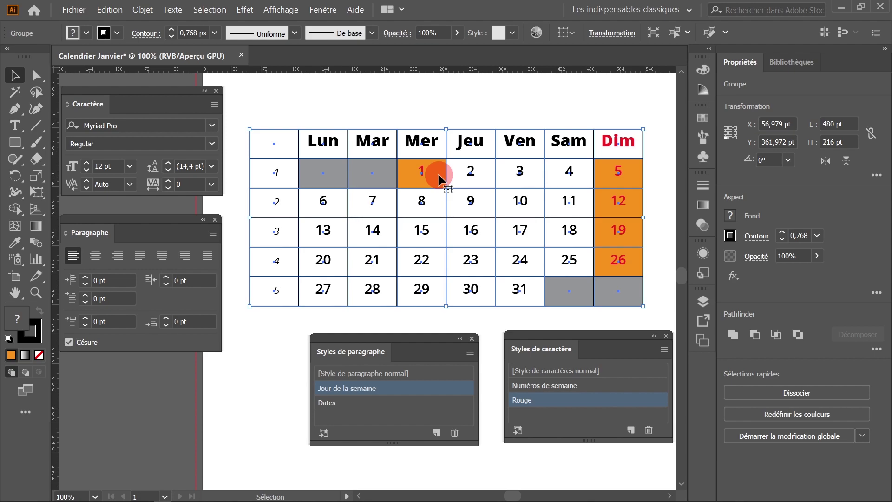
pyautogui.doubleClick(439, 179)
pyautogui.click(439, 178)
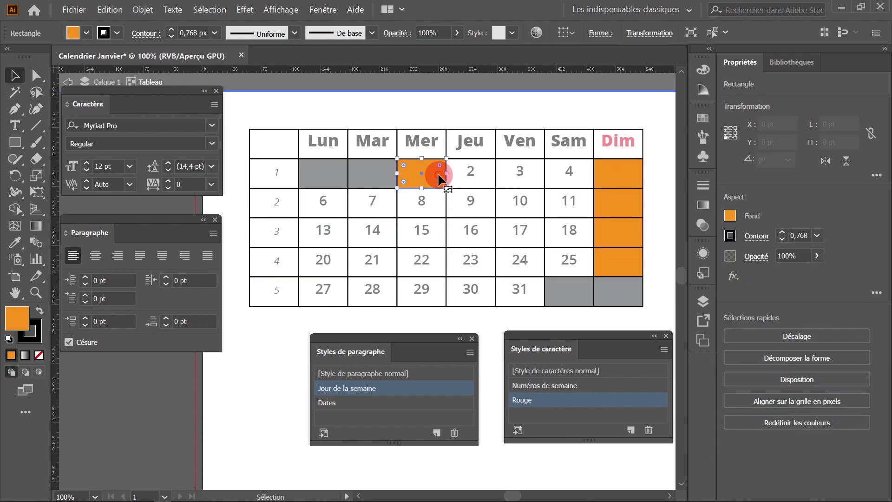
pyautogui.keyDown('shift'); pyautogui.click(621, 179); pyautogui.keyUp('shift')
pyautogui.keyDown('shift'); pyautogui.click(621, 200); pyautogui.keyUp('shift')
pyautogui.keyDown('shift'); pyautogui.click(621, 231); pyautogui.keyUp('shift')
pyautogui.keyDown('shift'); pyautogui.click(622, 260); pyautogui.keyUp('shift')
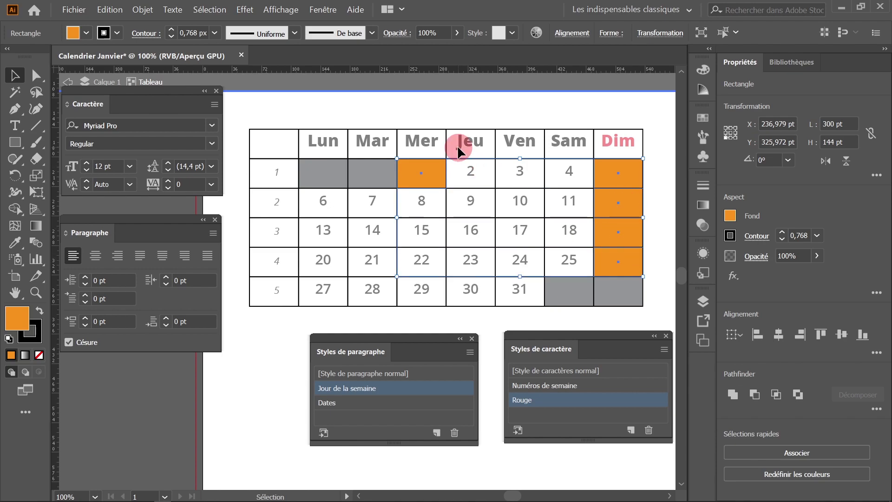
# - Show the Swatches (Nuancier) as a floating panel and enlarge it
pyautogui.click(326, 13)
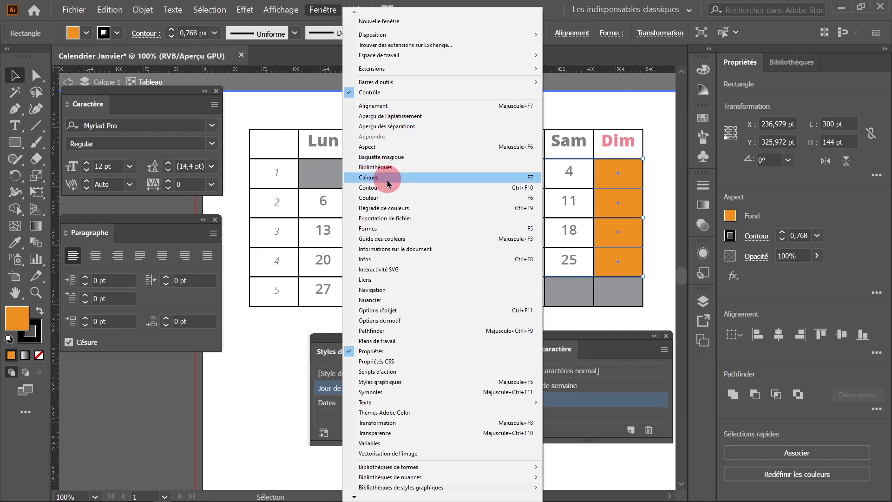
pyautogui.click(390, 299)
pyautogui.moveTo(578, 104); pyautogui.dragTo(360, 103)
pyautogui.moveTo(422, 220); pyautogui.dragTo(448, 299)
# - Make the orange swatch C=0 M=50 J=100 N=0 global, and collapse the Symbols panel
pyautogui.click(451, 171)
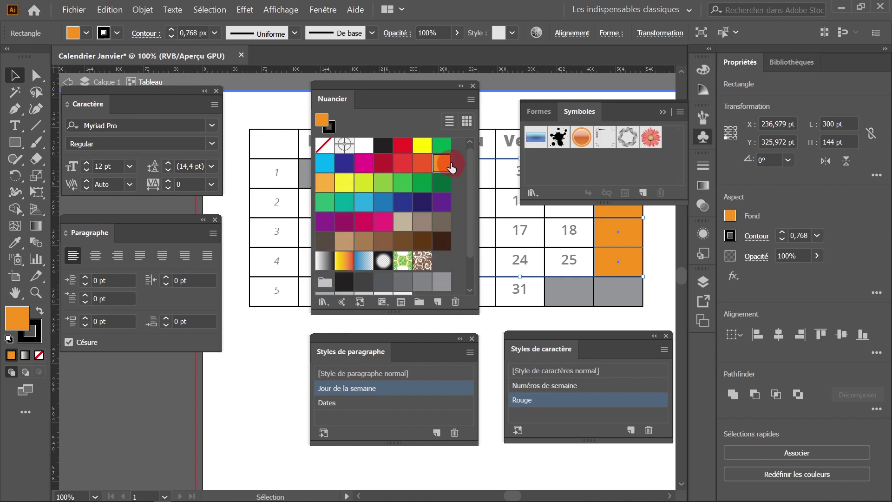
pyautogui.doubleClick(444, 168)
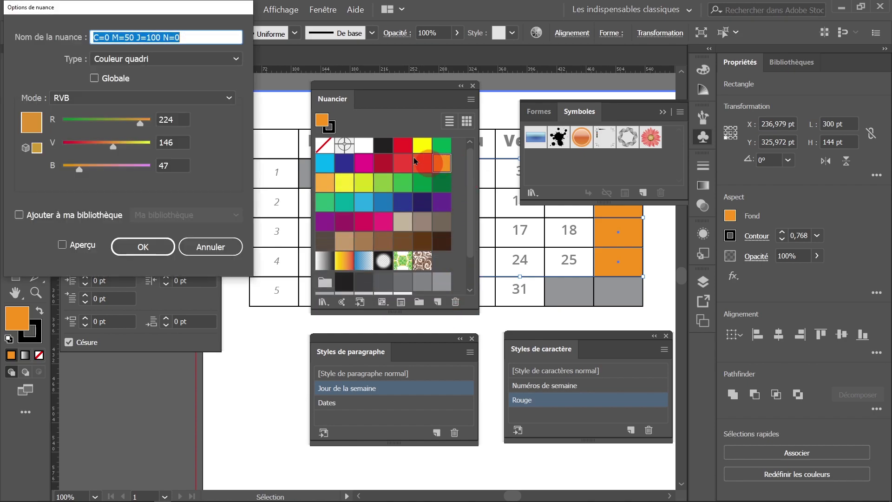
pyautogui.click(107, 84)
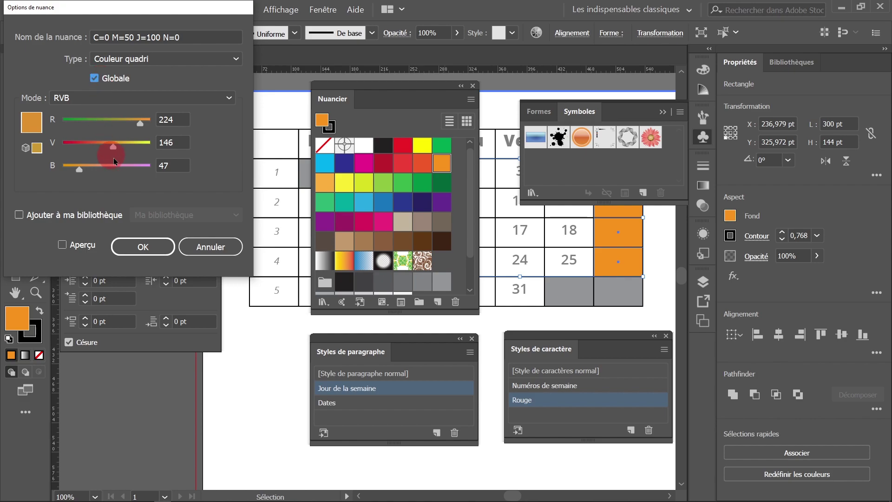
pyautogui.click(137, 254)
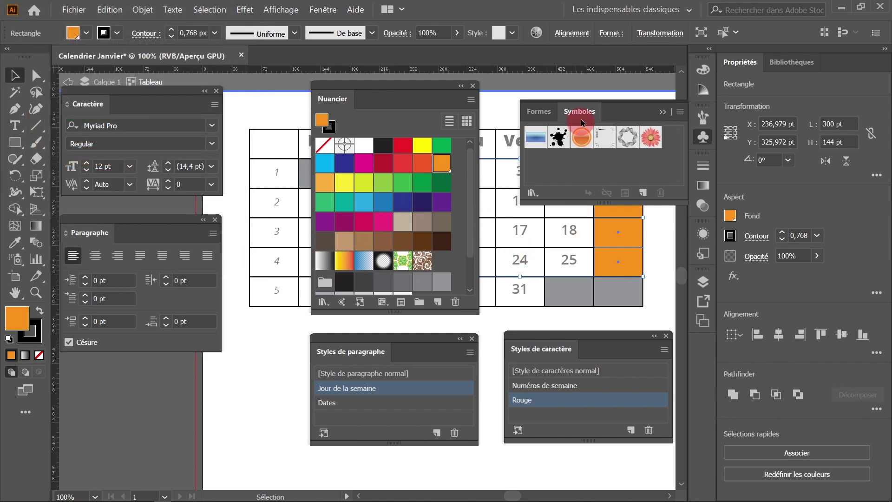
pyautogui.click(682, 104)
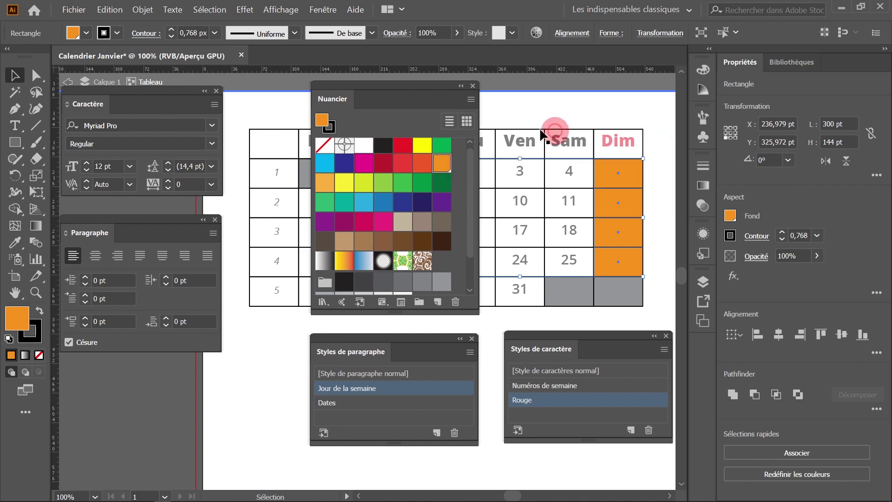
# - Select the four grey cells and make their swatch C=0 M=0 J=0 N=50 global
pyautogui.moveTo(425, 85); pyautogui.dragTo(360, 215)
pyautogui.click(618, 297)
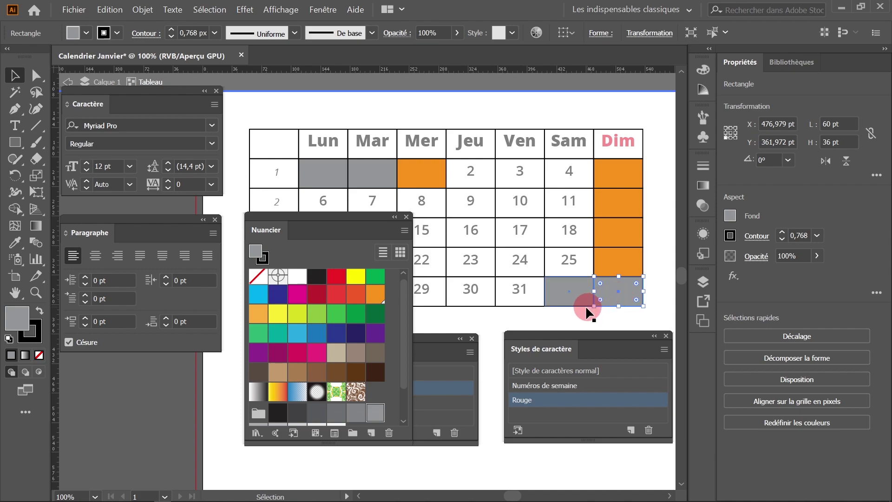
pyautogui.keyDown('shift'); pyautogui.click(571, 291); pyautogui.keyUp('shift')
pyautogui.keyDown('shift'); pyautogui.click(376, 172); pyautogui.keyUp('shift')
pyautogui.keyDown('shift'); pyautogui.click(330, 174); pyautogui.keyUp('shift')
pyautogui.click(376, 416)
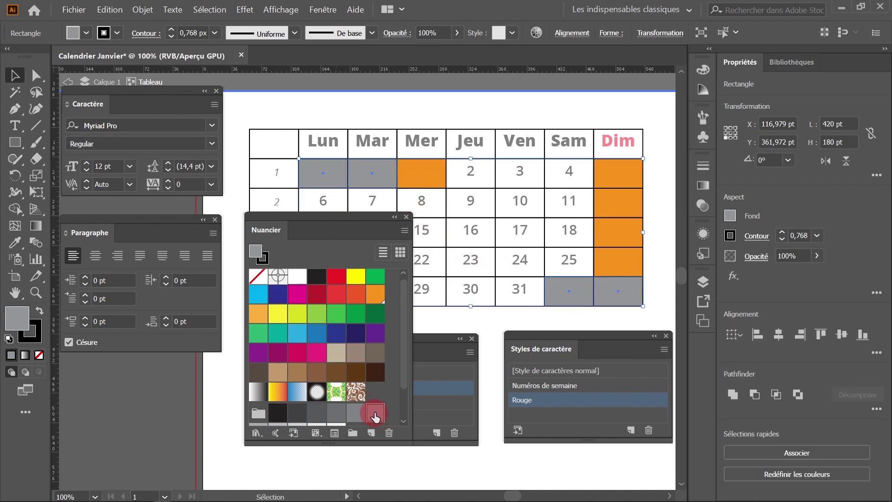
pyautogui.doubleClick(376, 416)
pyautogui.click(96, 79)
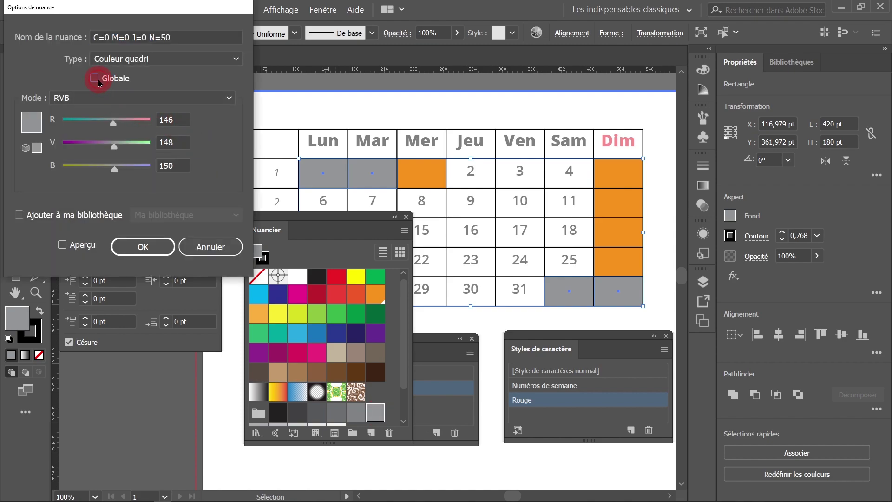
pyautogui.click(135, 247)
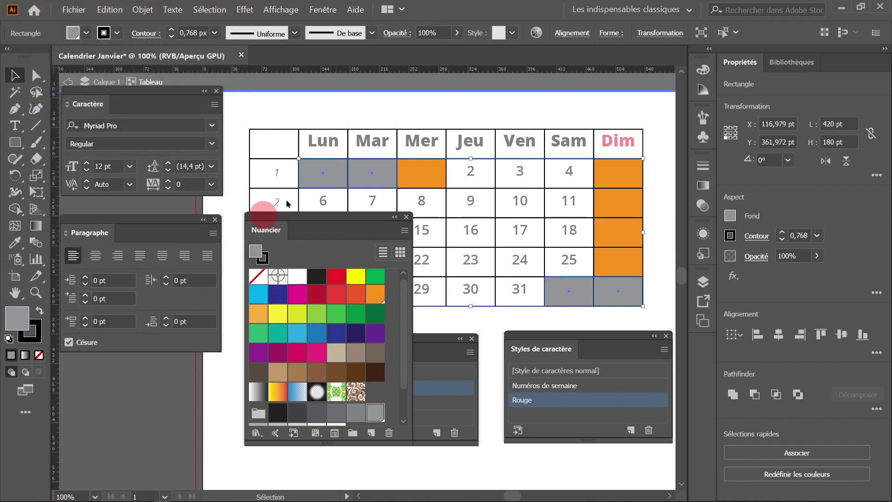
# - Exit the table's isolation mode and move the Swatches panel clear of most of the calendar
pyautogui.doubleClick(342, 80)
pyautogui.moveTo(339, 221); pyautogui.dragTo(189, 209)
pyautogui.click(450, 105)
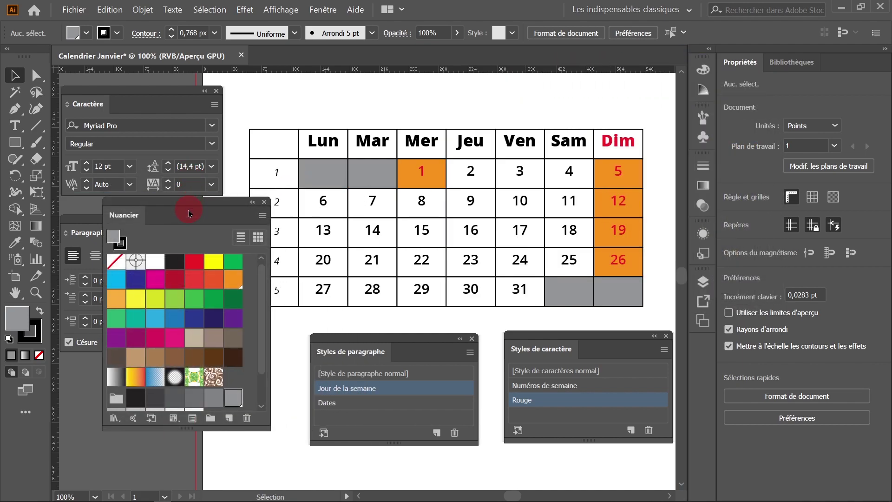
# - Recolour the global orange swatch to a light turquoise of R 169, G 215, B 227, with the preview on
pyautogui.moveTo(241, 286)
pyautogui.mouseDown()
pyautogui.moveTo(637, 175)
pyautogui.moveTo(637, 216)
pyautogui.moveTo(627, 175)
pyautogui.moveTo(432, 186)
pyautogui.moveTo(588, 150)
pyautogui.moveTo(238, 282)
pyautogui.mouseUp()
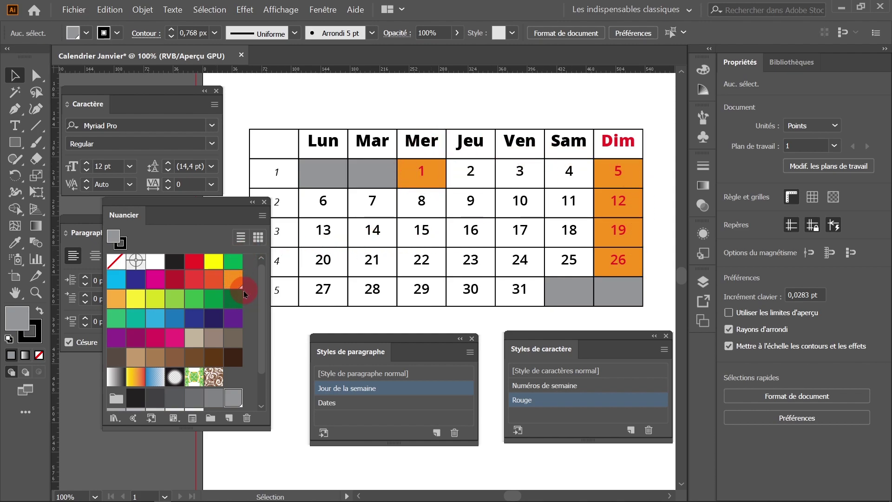
pyautogui.doubleClick(237, 285)
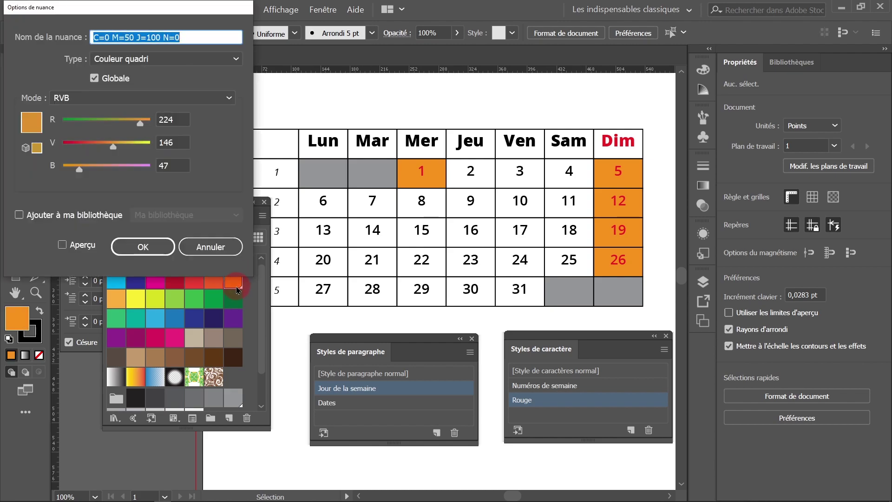
pyautogui.click(63, 244)
pyautogui.moveTo(140, 124); pyautogui.dragTo(121, 124)
pyautogui.moveTo(121, 170); pyautogui.dragTo(138, 170)
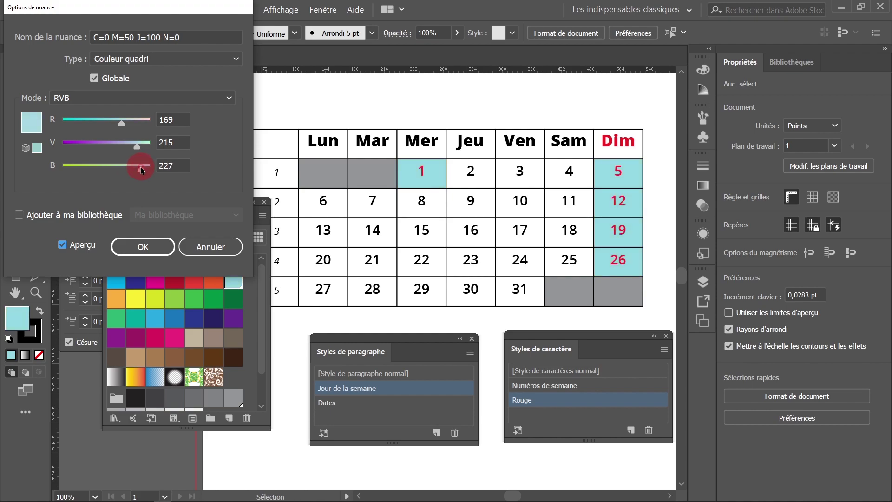
pyautogui.click(142, 247)
# - Recolour the global grey swatch to a pale grey-blue using its RGB values, with the preview on
pyautogui.doubleClick(233, 398)
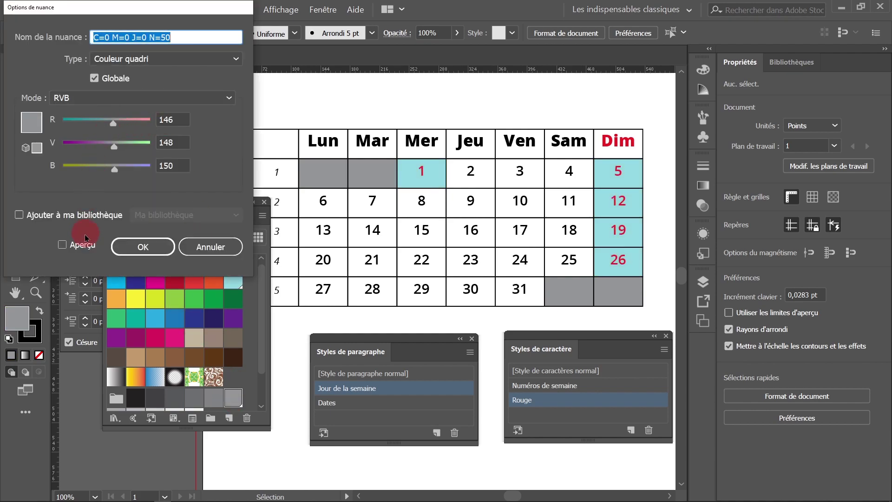
pyautogui.click(82, 243)
pyautogui.moveTo(119, 122); pyautogui.dragTo(141, 149)
pyautogui.moveTo(132, 169); pyautogui.dragTo(141, 168)
pyautogui.click(144, 246)
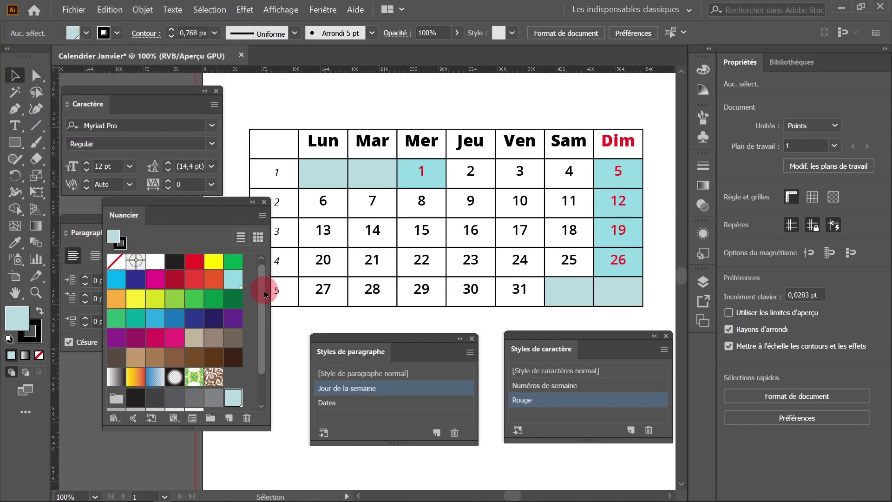
# - Select all unused swatches and delete them from the document
pyautogui.click(262, 217)
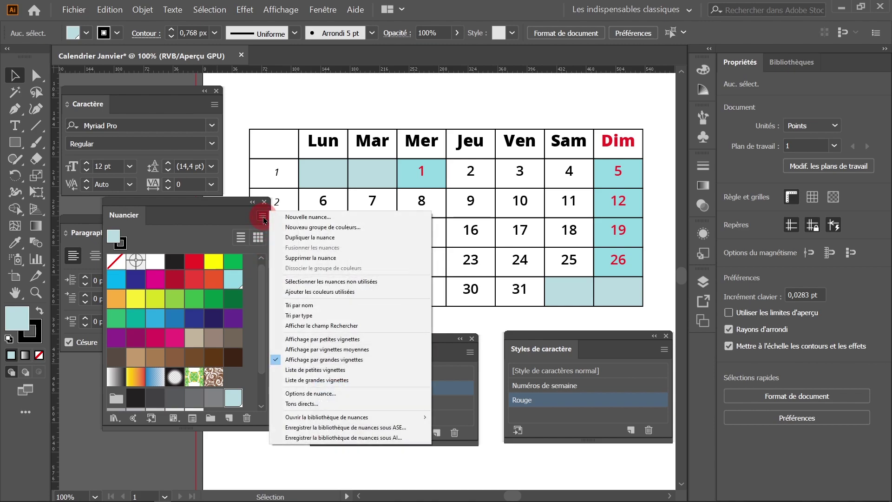
pyautogui.click(338, 288)
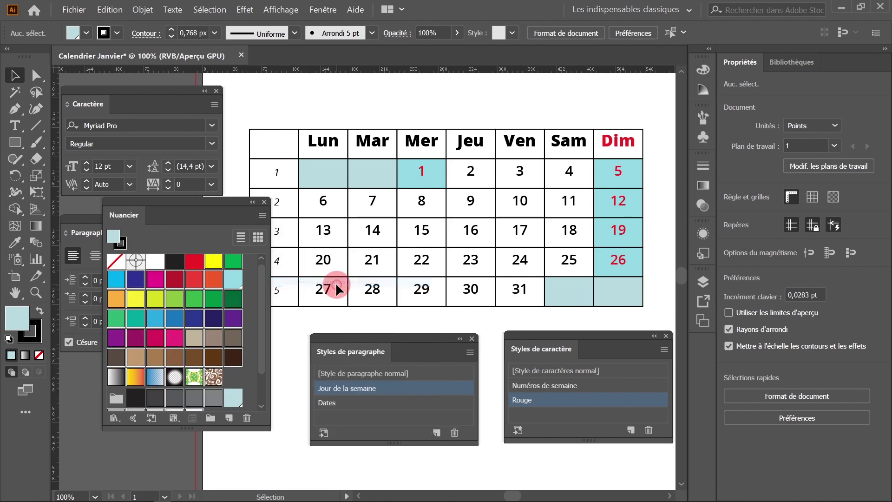
pyautogui.click(248, 419)
pyautogui.click(436, 273)
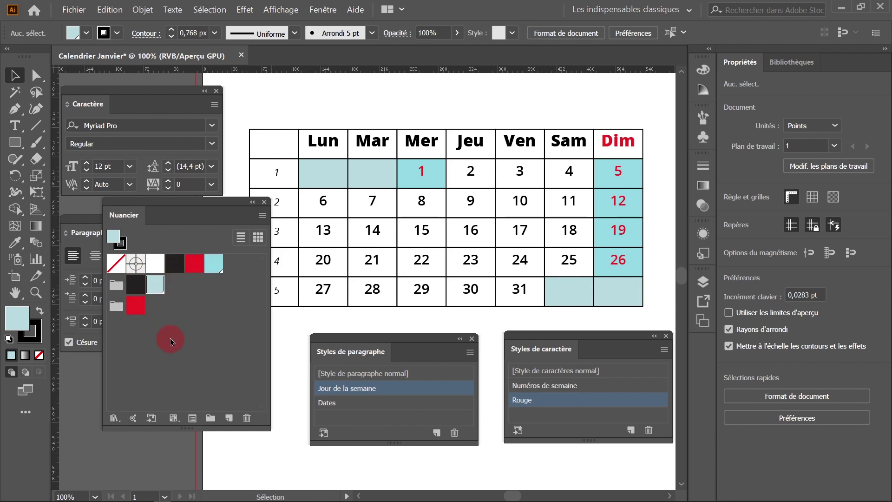
# - Close the Swatches panel, then unlock the calendar's text object and group it with the table
pyautogui.click(265, 203)
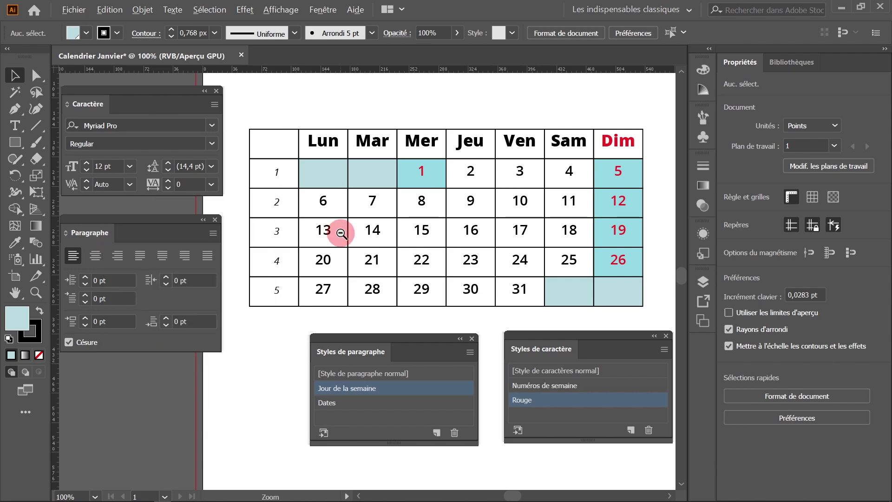
pyautogui.keyDown('ctrl'); pyautogui.keyDown('alt'); pyautogui.click(342, 234); pyautogui.keyUp('alt'); pyautogui.keyUp('ctrl')
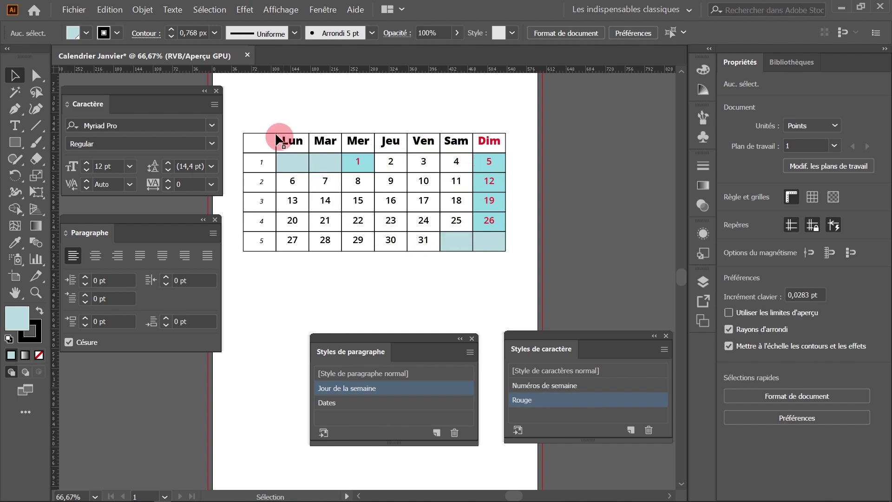
pyautogui.click(702, 285)
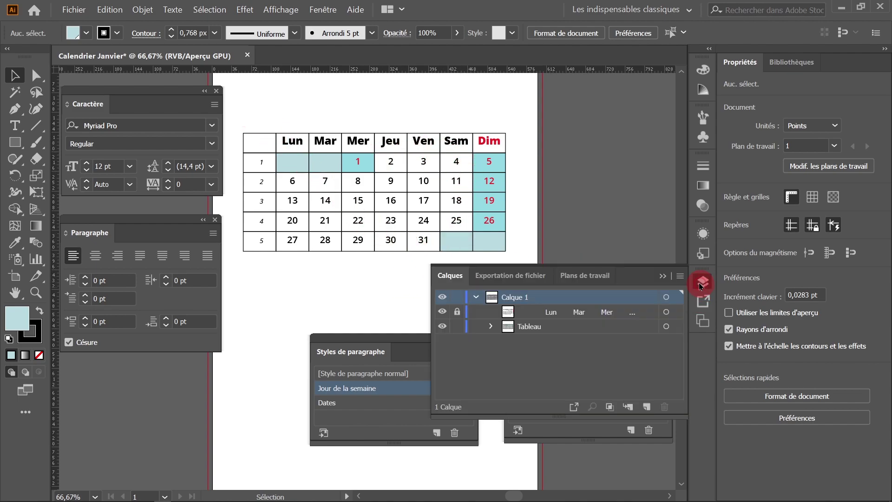
pyautogui.click(457, 312)
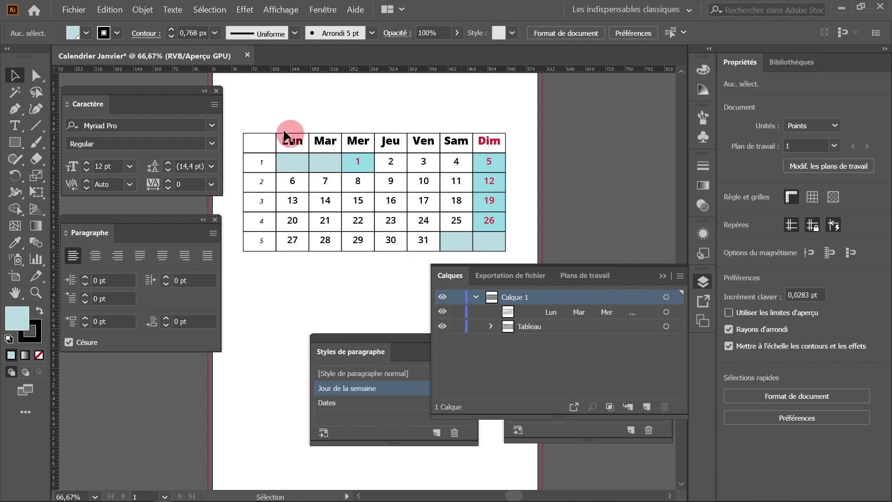
pyautogui.moveTo(235, 120); pyautogui.dragTo(517, 265)
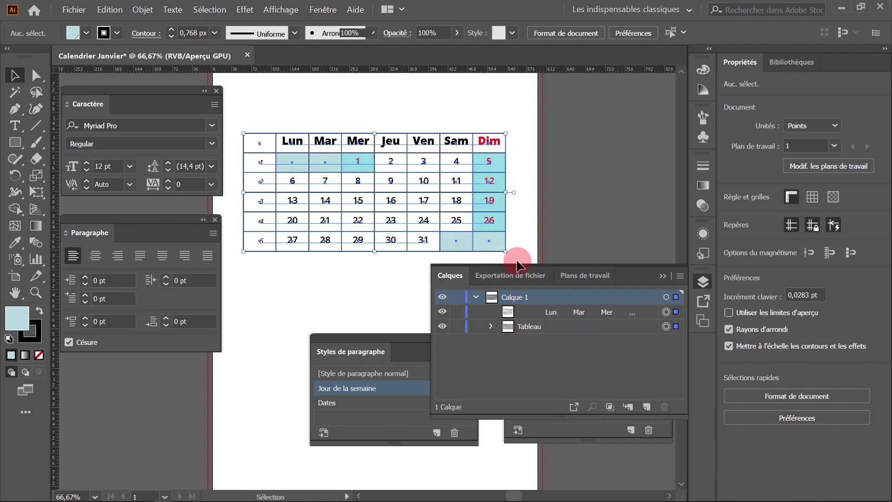
pyautogui.hotkey('ctrl', 'g')
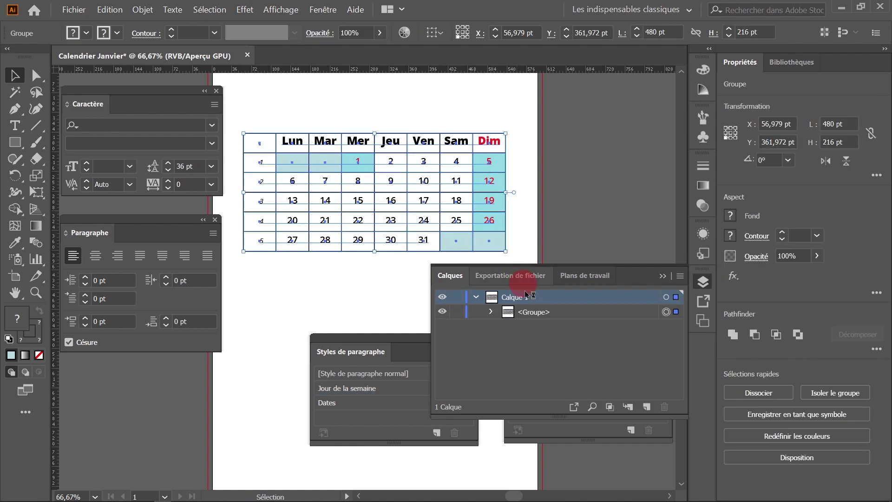
# - Rename the new group of text and table as "Calendrier"
pyautogui.doubleClick(530, 312)
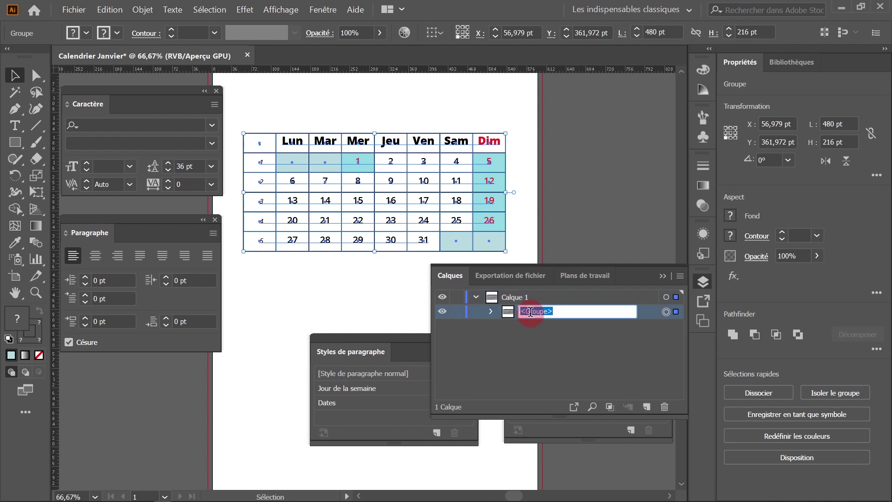
pyautogui.write('Calendrier')
pyautogui.press('Return')
pyautogui.click(235, 146)
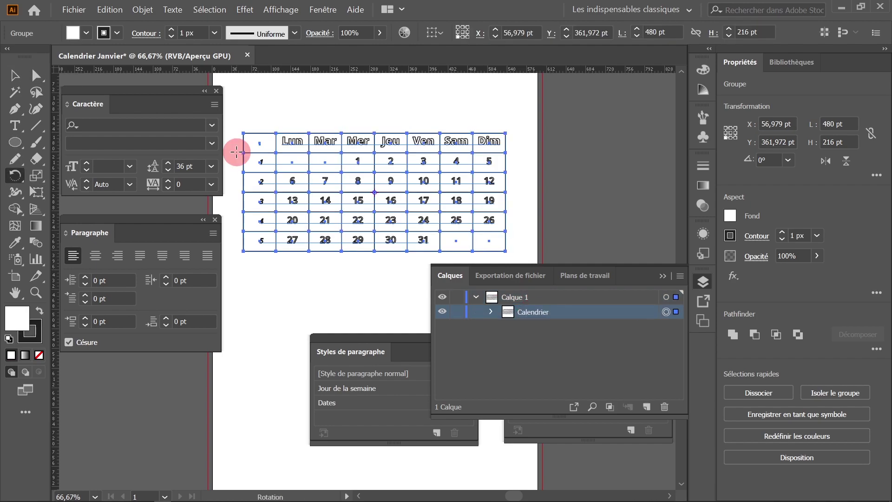
# - Move the paragraph and character style panels off the page and place the calendar group in the page's lower half
pyautogui.moveTo(425, 342); pyautogui.dragTo(669, 214)
pyautogui.keyDown('alt'); pyautogui.moveTo(454, 179); pyautogui.dragTo(621, 357); pyautogui.keyUp('alt')
pyautogui.moveTo(364, 273); pyautogui.dragTo(372, 344)
pyautogui.moveTo(410, 278); pyautogui.dragTo(436, 228)
pyautogui.hotkey('ctrl', '-')
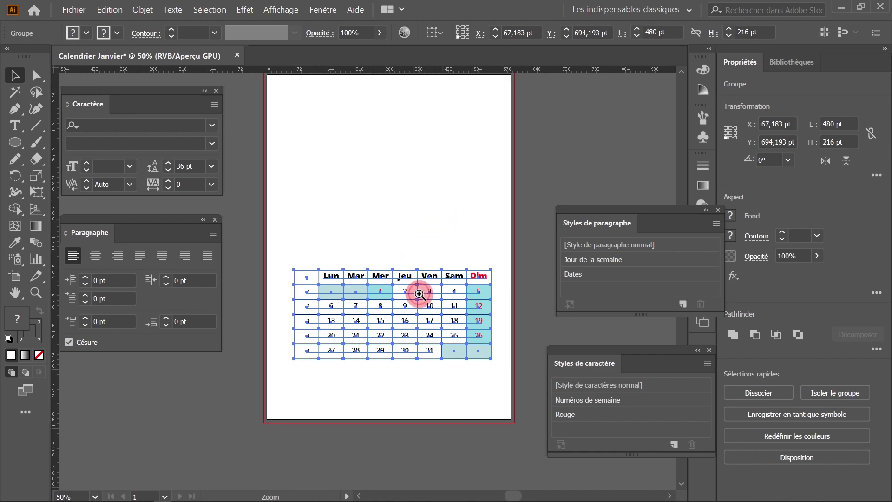
# - Scale the calendar group down proportionally to about 248 × 112 pt
pyautogui.hotkey('ctrl', '+')
pyautogui.moveTo(408, 294); pyautogui.dragTo(471, 275)
pyautogui.moveTo(257, 223); pyautogui.dragTo(340, 281)
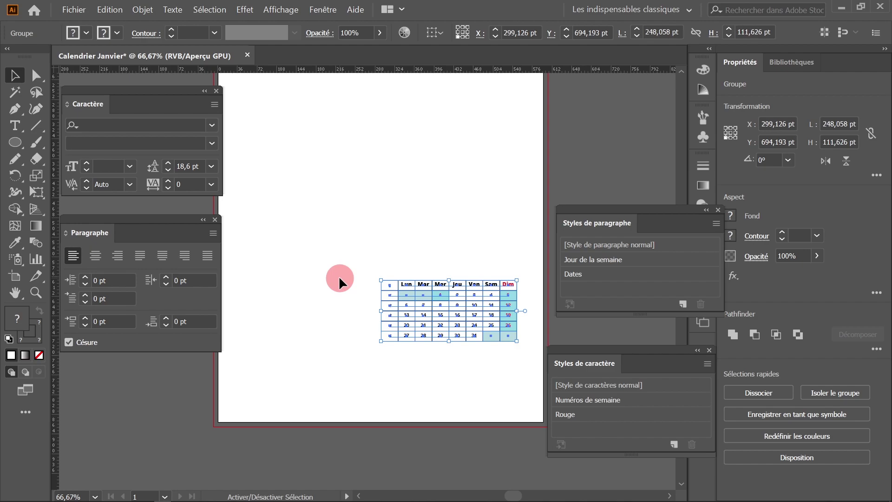
pyautogui.click(348, 240)
pyautogui.click(439, 316)
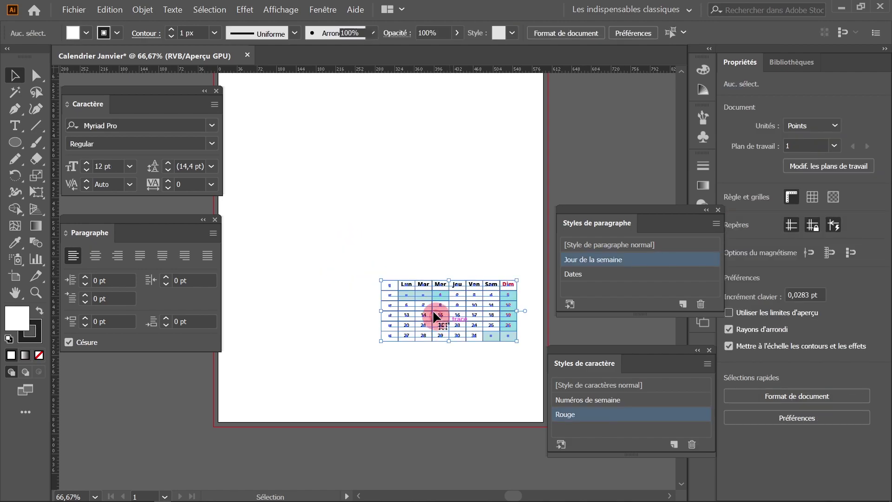
# - Scale the calendar group up proportionally to about 479 × 215 pt and move it down towards the page's lower edge
pyautogui.moveTo(381, 280); pyautogui.dragTo(256, 183)
pyautogui.click(359, 167)
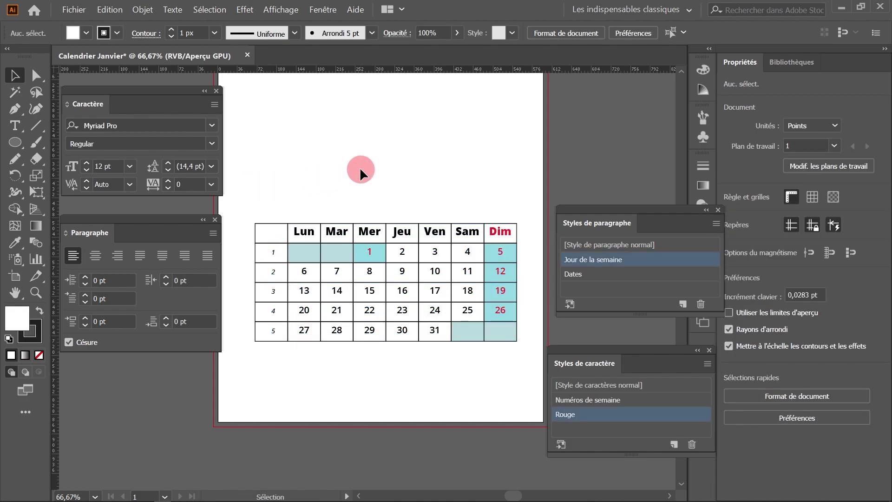
pyautogui.click(408, 280)
pyautogui.keyDown('ctrl'); pyautogui.keyDown('alt'); pyautogui.click(419, 250); pyautogui.keyUp('alt'); pyautogui.keyUp('ctrl')
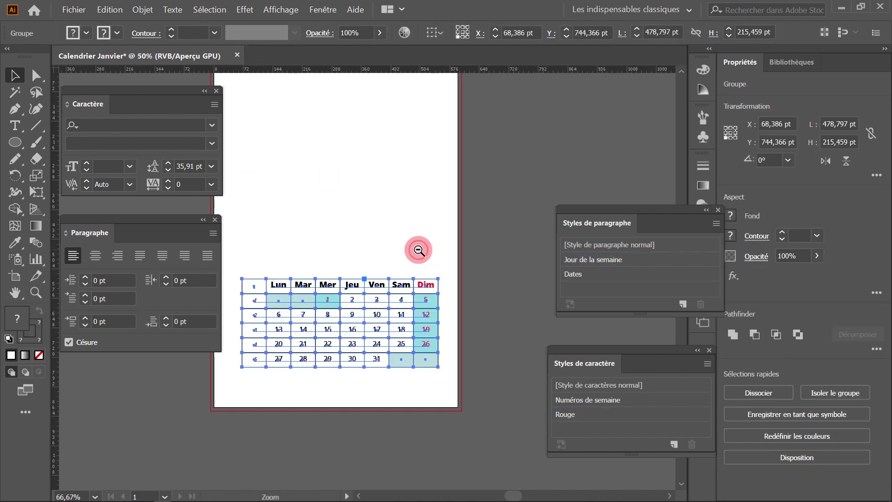
pyautogui.keyDown('ctrl'); pyautogui.keyDown('alt'); pyautogui.click(419, 250); pyautogui.keyUp('alt'); pyautogui.keyUp('ctrl')
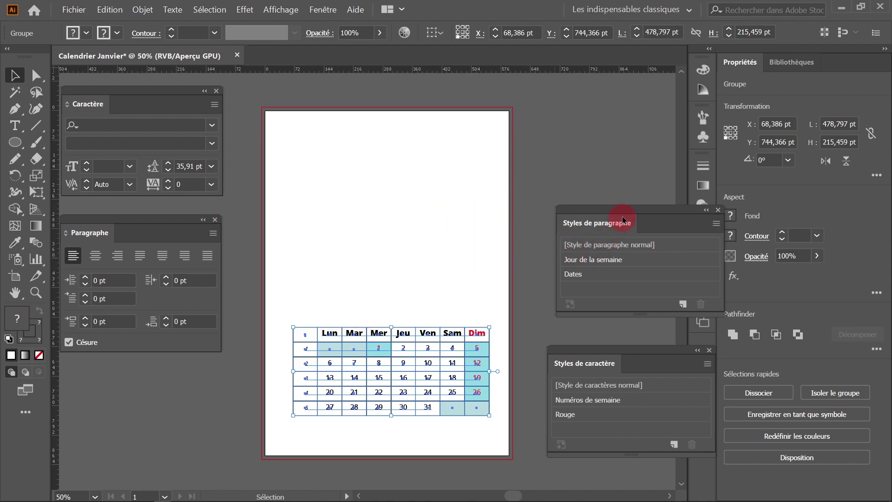
# - Move the two text style panels higher beside the page and detach the Layers panel as a floating panel
pyautogui.moveTo(629, 207); pyautogui.dragTo(577, 122)
pyautogui.moveTo(634, 349); pyautogui.dragTo(577, 235)
pyautogui.click(704, 282)
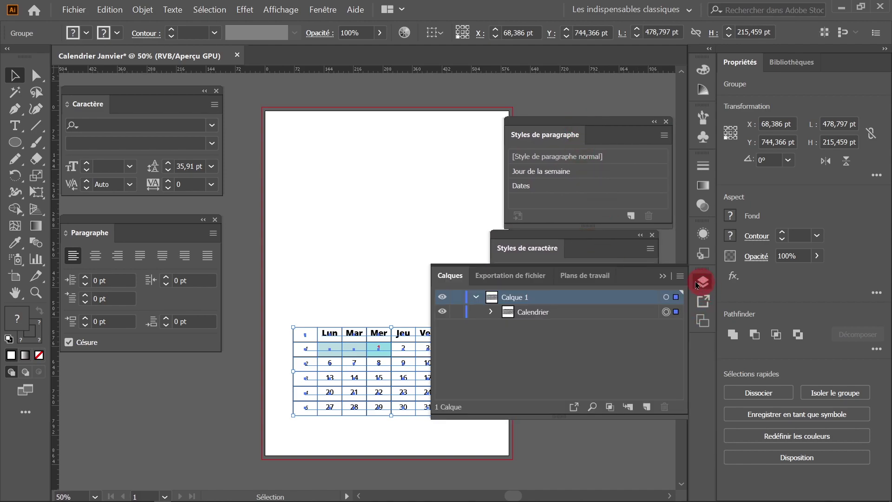
pyautogui.moveTo(453, 278); pyautogui.dragTo(263, 116)
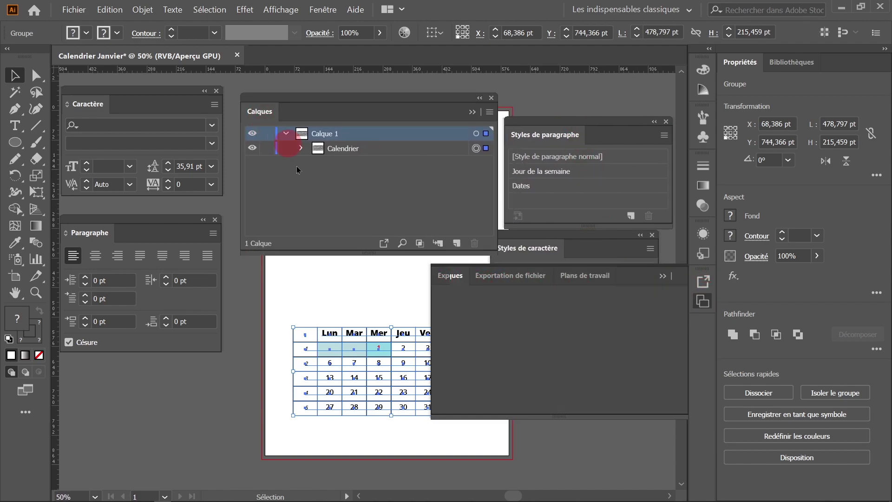
# - Collapse the layer's contents and rename the layer as "Calendrier"
pyautogui.click(284, 133)
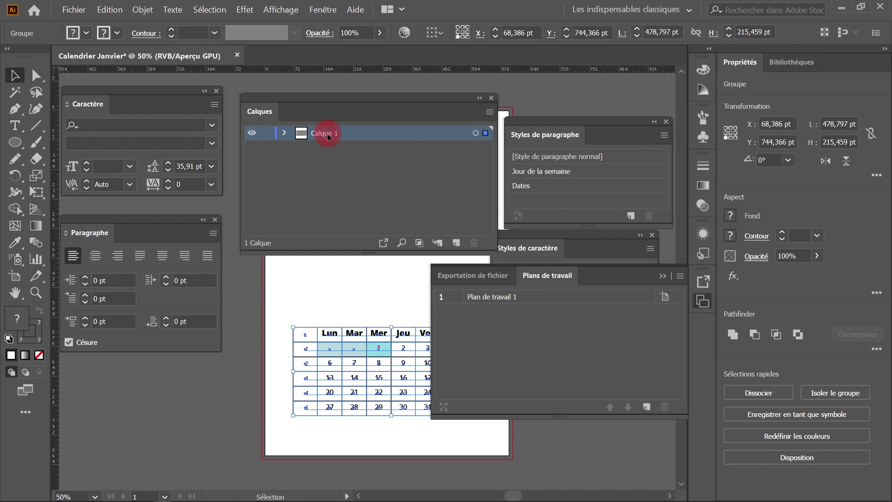
pyautogui.doubleClick(328, 135)
pyautogui.write('Ca')
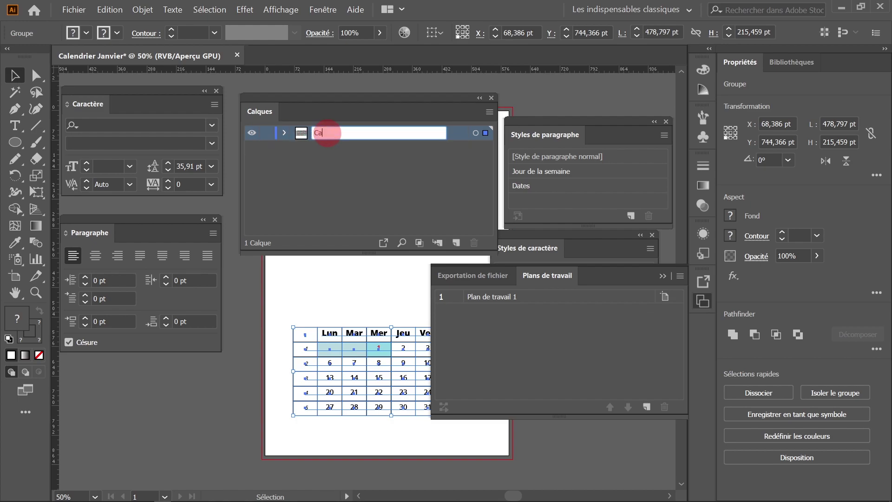
pyautogui.write('lendrier')
pyautogui.press('Return')
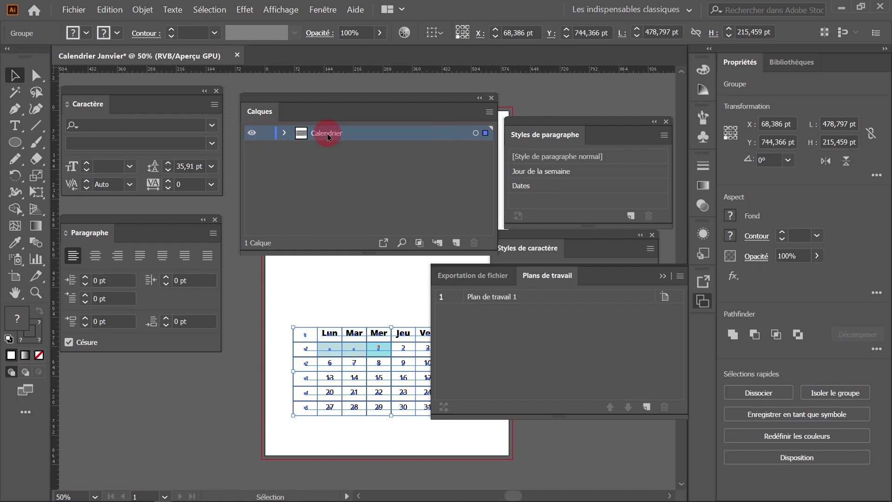
# - Create a new layer above the calendar layer and name it "Repères"
pyautogui.click(456, 244)
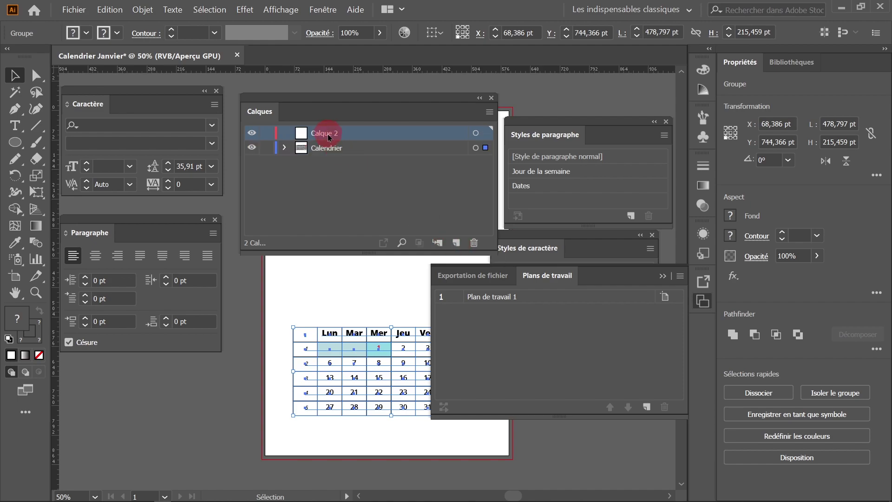
pyautogui.doubleClick(328, 132)
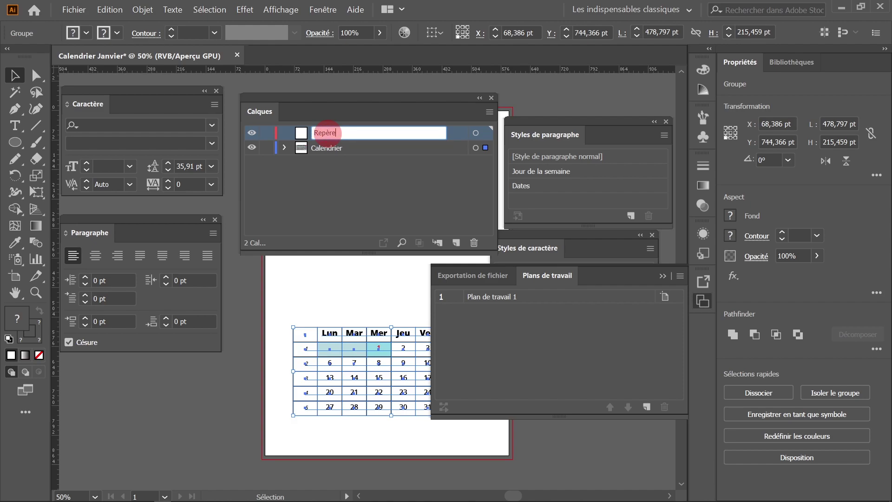
pyautogui.write('Repères')
pyautogui.press('Return')
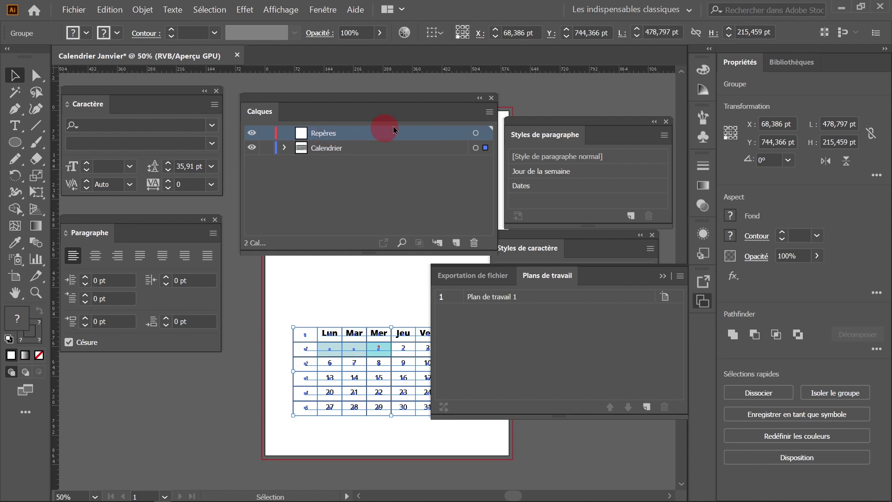
# - Collapse the Layers, style, Character and Paragraph panels to icons and keep them clear of the page, closing the Artboards panel
pyautogui.click(480, 98)
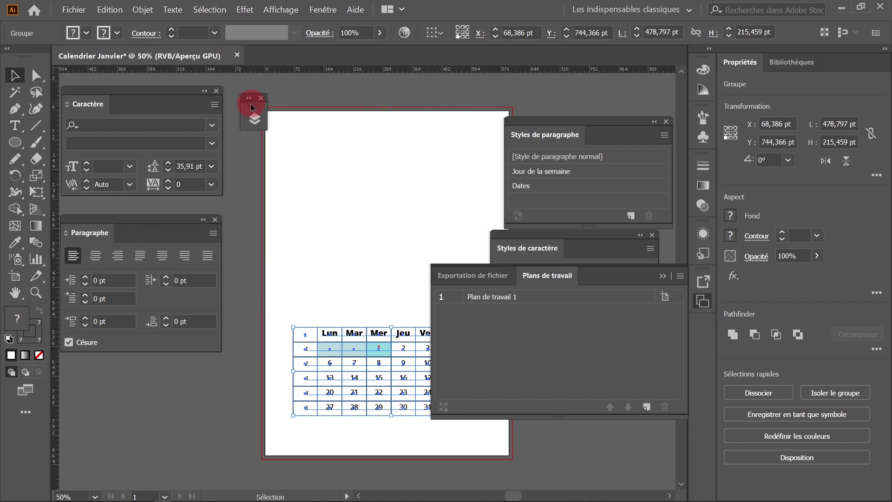
pyautogui.moveTo(253, 106); pyautogui.dragTo(239, 102)
pyautogui.click(656, 276)
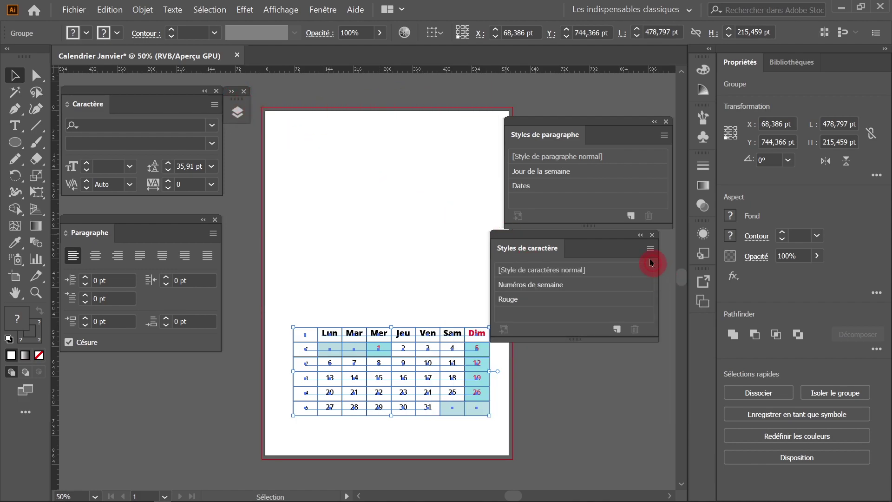
pyautogui.click(641, 235)
pyautogui.click(655, 122)
pyautogui.moveTo(539, 235); pyautogui.dragTo(593, 233)
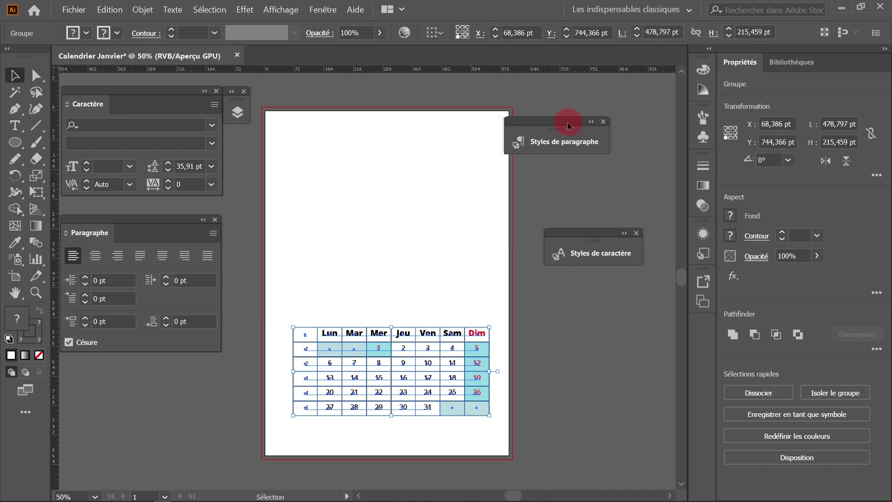
pyautogui.moveTo(572, 124); pyautogui.dragTo(600, 121)
pyautogui.click(205, 91)
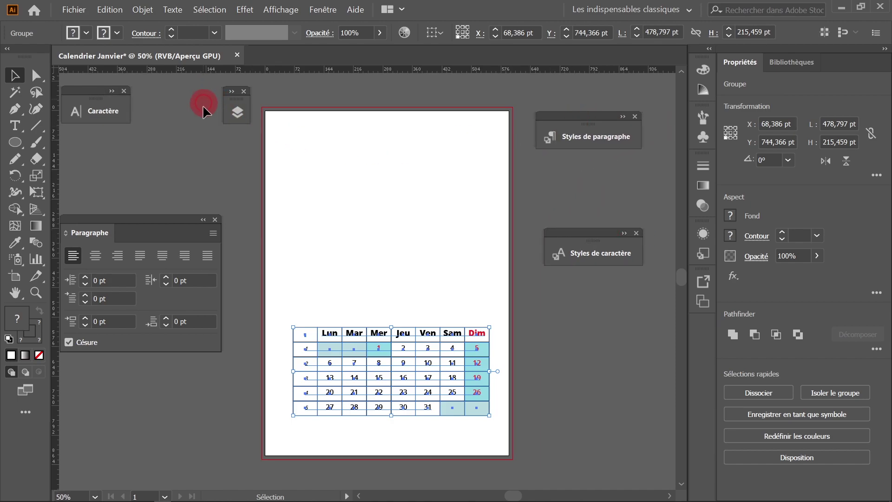
pyautogui.click(203, 219)
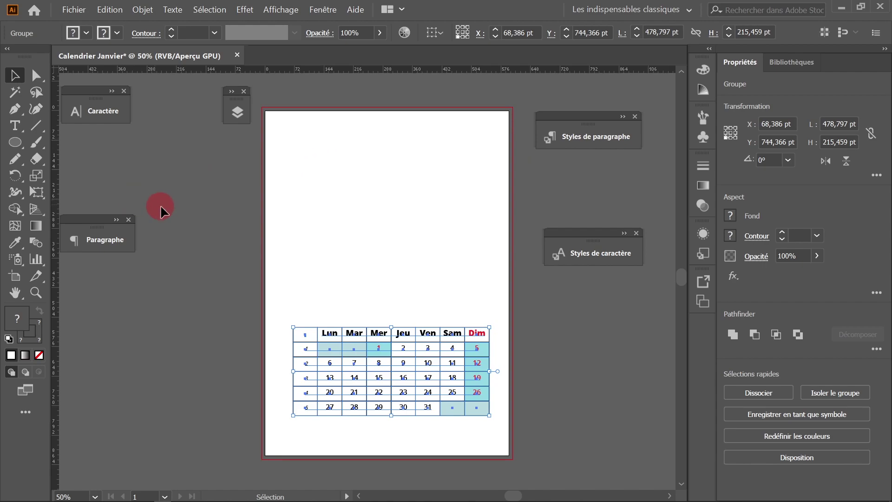
# - Draw a rectangle covering the whole artboard, 595.28 × 841.89 pt, on the Repères layer
pyautogui.moveTo(16, 142); pyautogui.dragTo(55, 145)
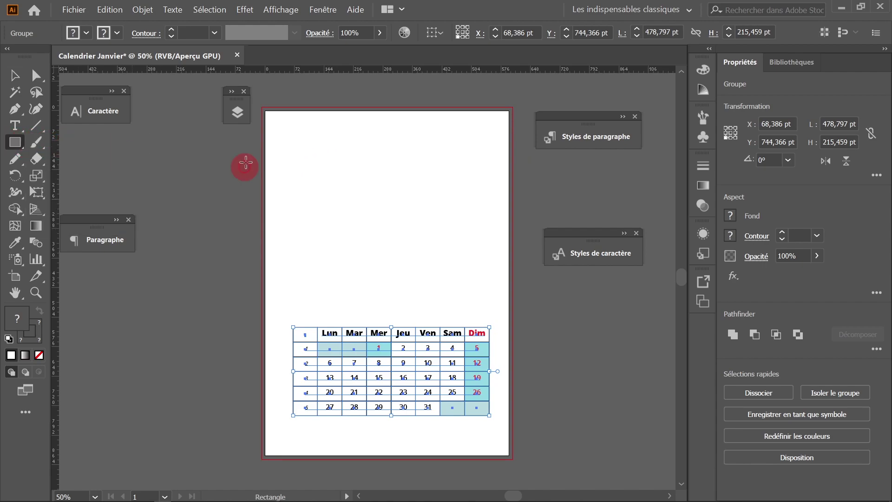
pyautogui.moveTo(266, 112); pyautogui.dragTo(266, 111)
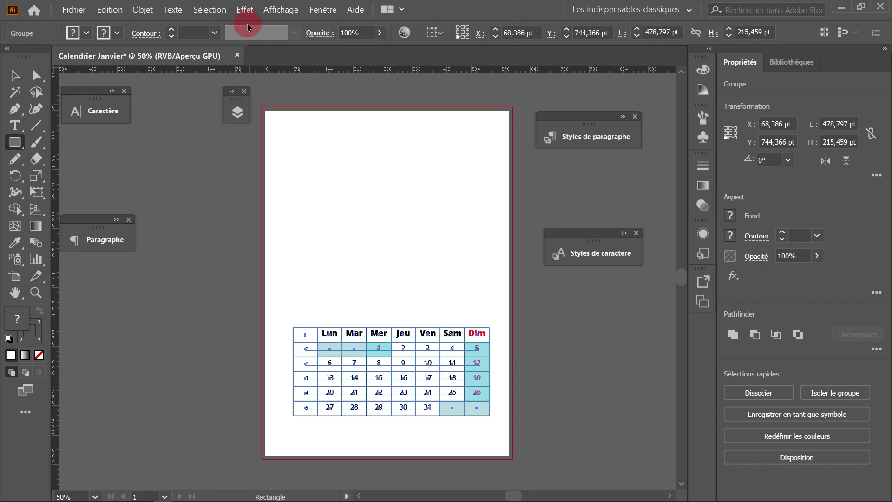
pyautogui.click(280, 10)
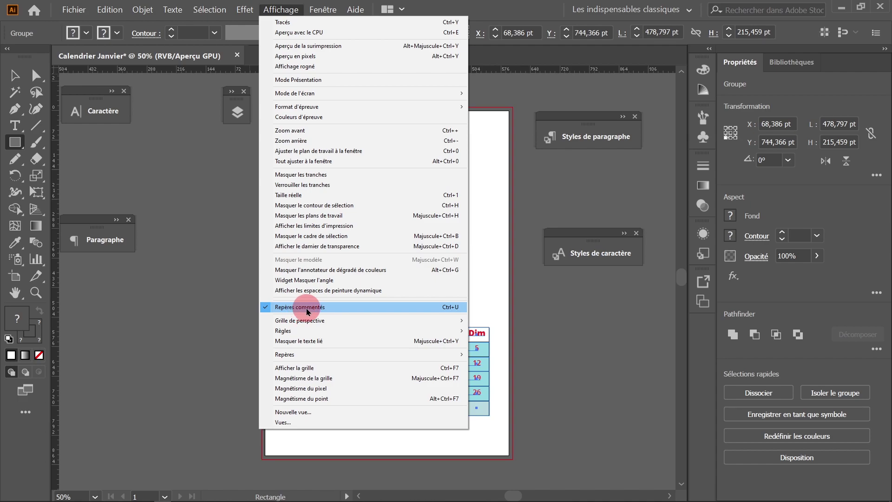
pyautogui.press('Escape')
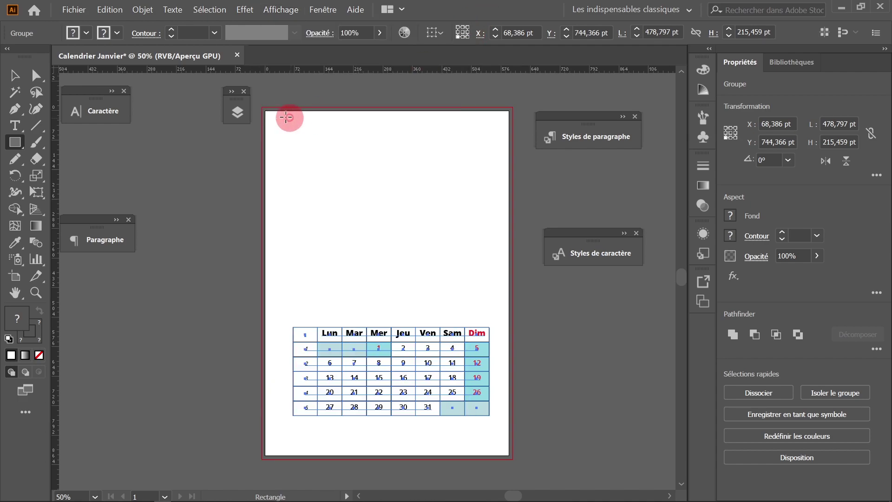
pyautogui.moveTo(266, 110); pyautogui.dragTo(509, 455)
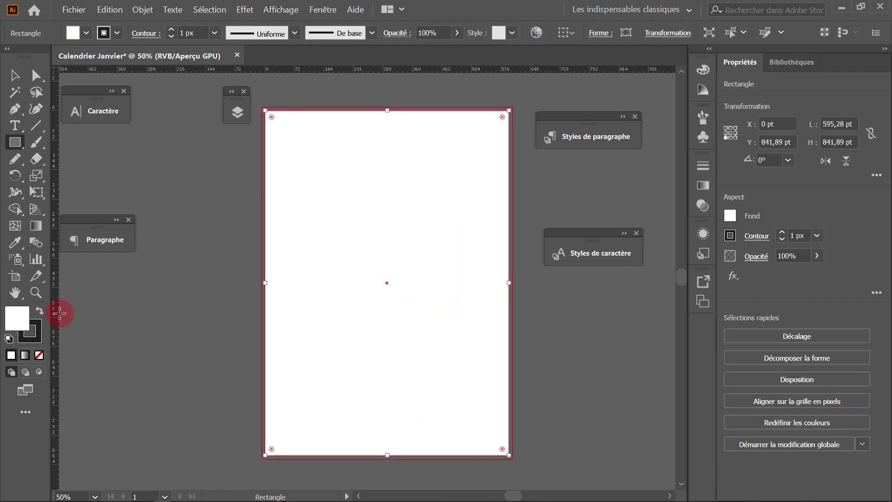
# - Offset the page-sized rectangle's path by -1 cm with mitred (Pointe) joins, previewing the inset copy
pyautogui.click(144, 9)
pyautogui.click(447, 5)
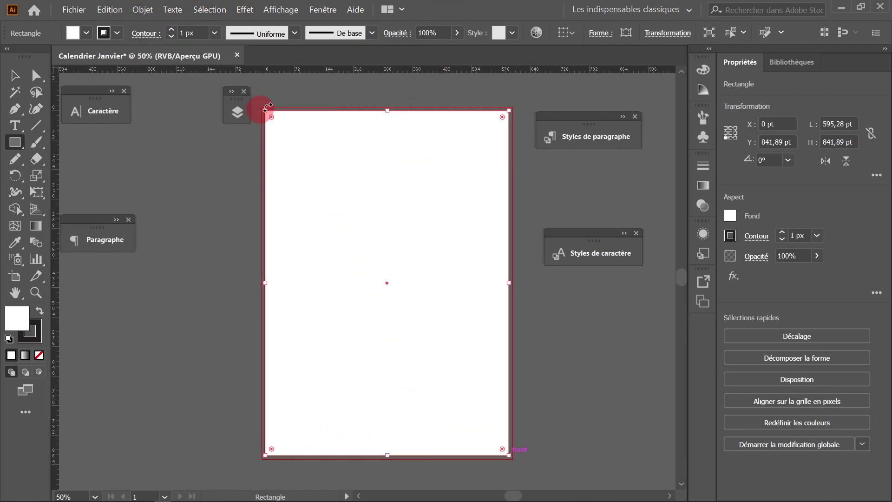
pyautogui.click(143, 9)
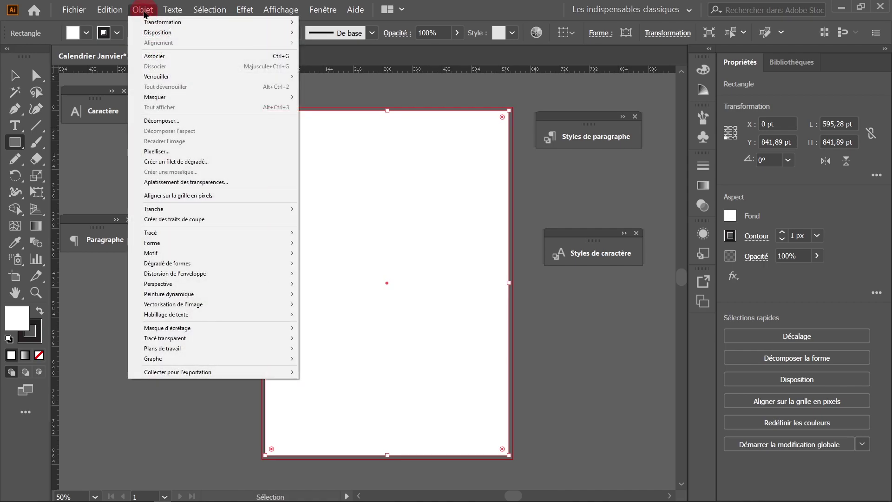
pyautogui.moveTo(164, 236)
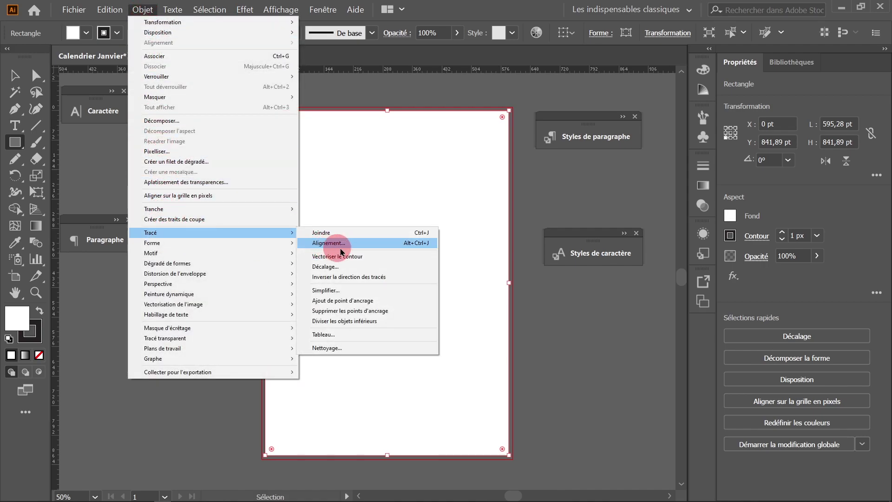
pyautogui.click(338, 271)
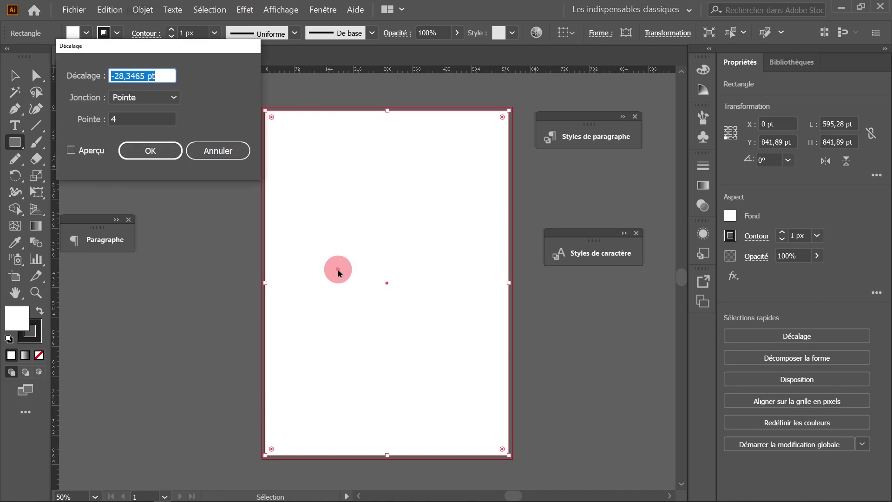
pyautogui.click(173, 78)
pyautogui.moveTo(172, 77); pyautogui.dragTo(96, 81)
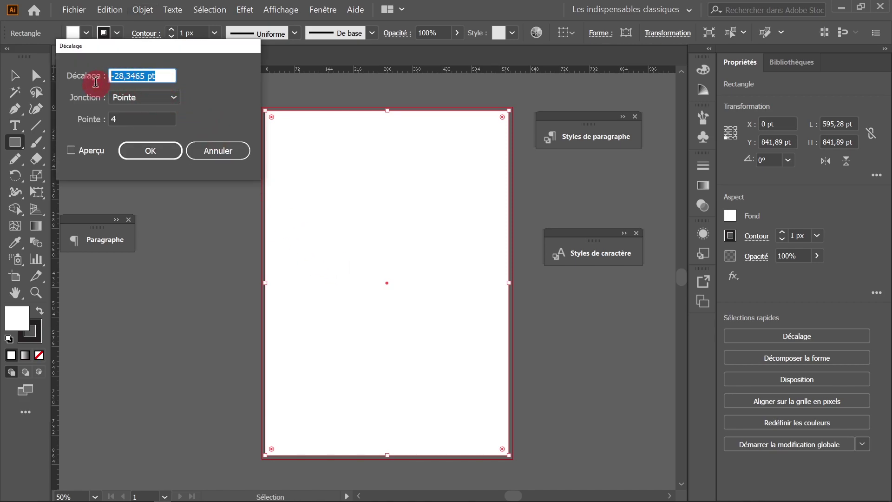
pyautogui.write('-1cm')
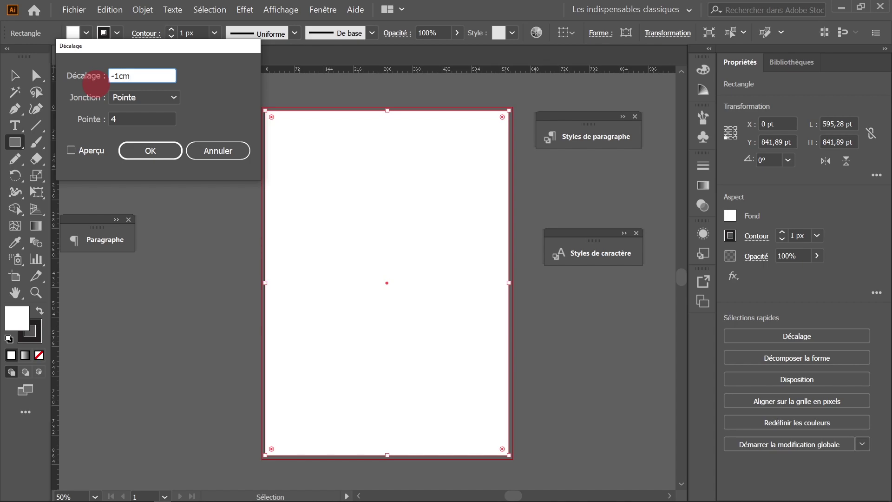
pyautogui.click(71, 150)
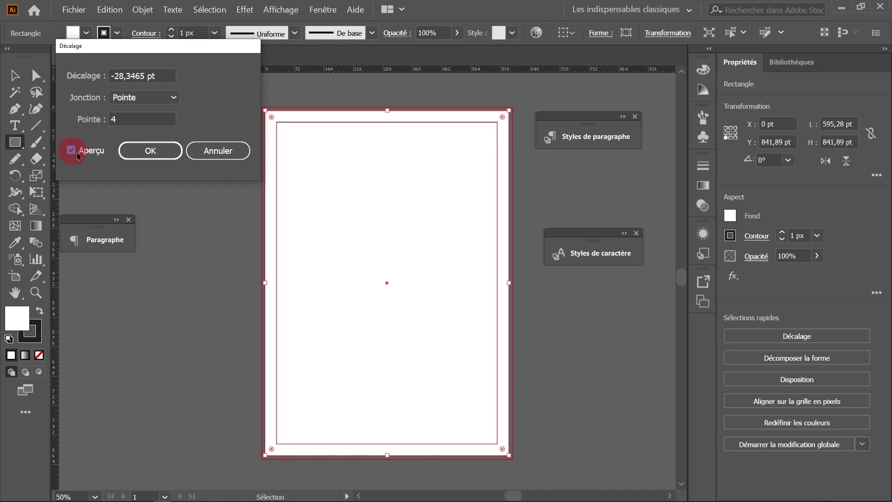
pyautogui.click(152, 158)
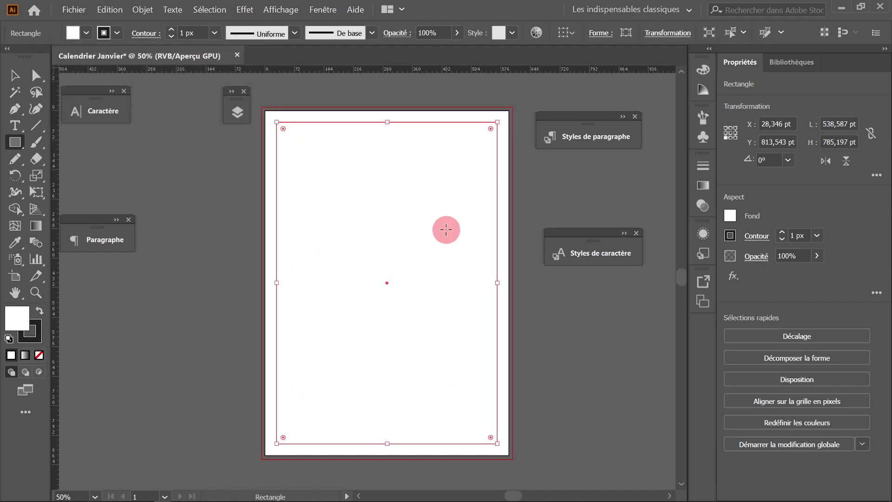
# - Convert the inset rectangle into margin guides
pyautogui.click(291, 10)
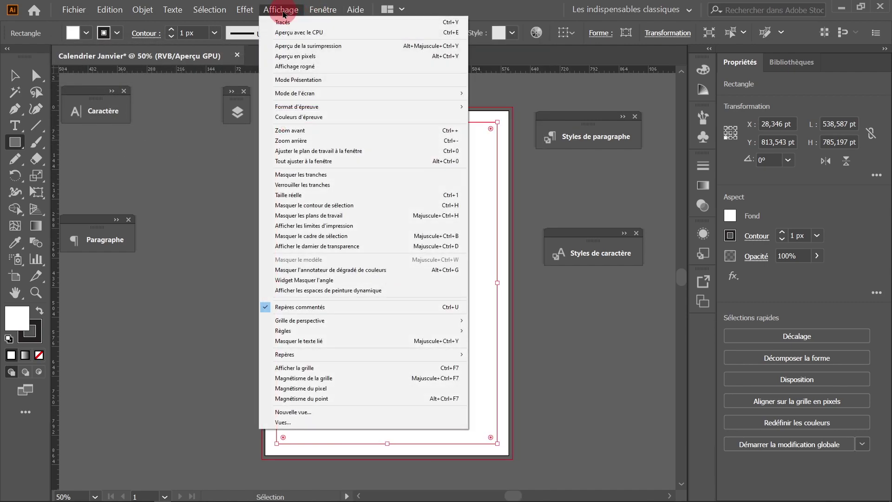
pyautogui.moveTo(310, 358)
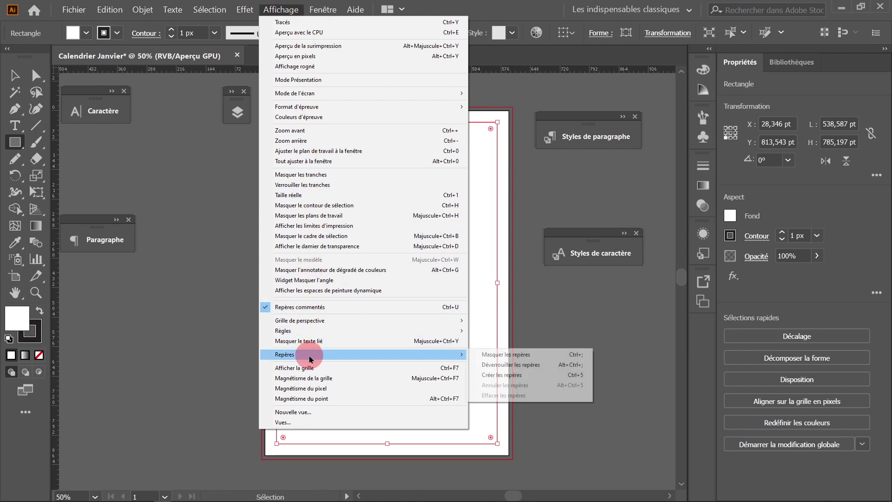
pyautogui.click(516, 375)
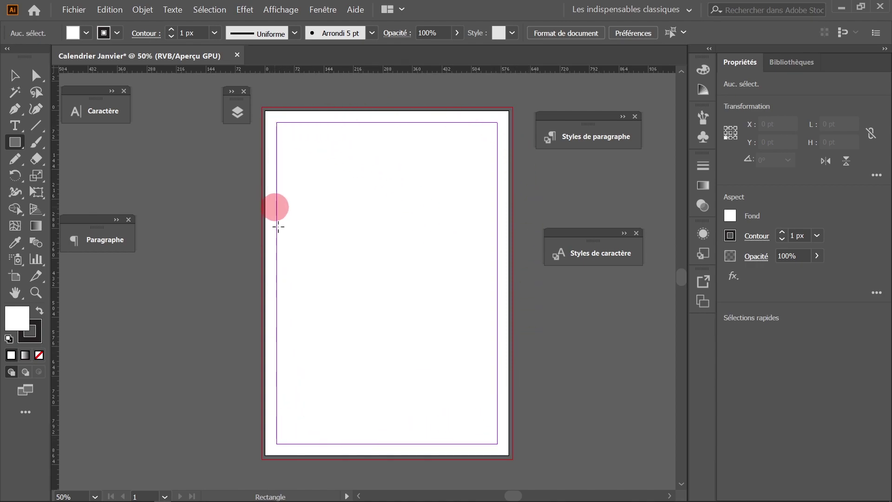
# - Expand the Repères layer and delete its page-sized rectangle, keeping only the guide rectangle, and collapse the Layers panel
pyautogui.click(239, 113)
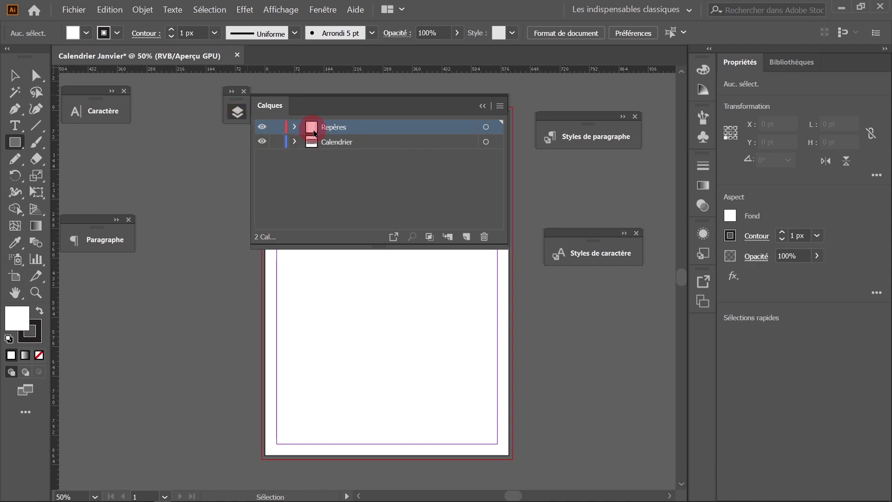
pyautogui.click(294, 129)
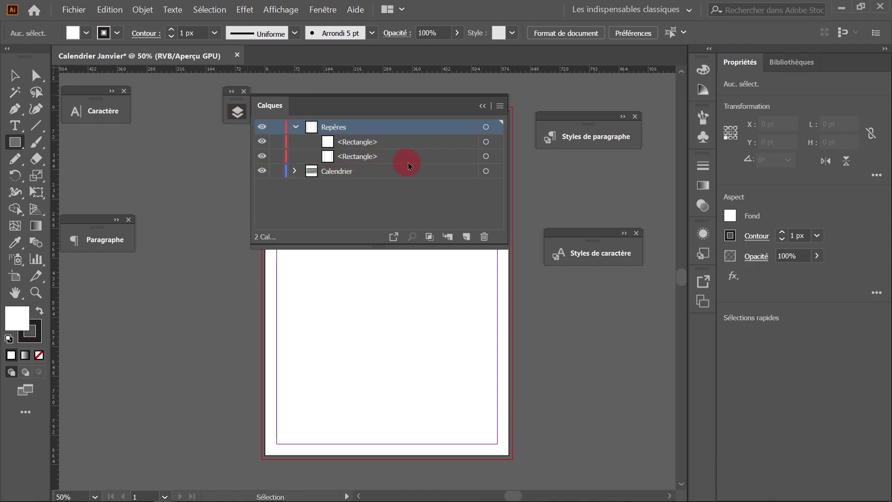
pyautogui.click(262, 156)
pyautogui.click(263, 156)
pyautogui.click(409, 158)
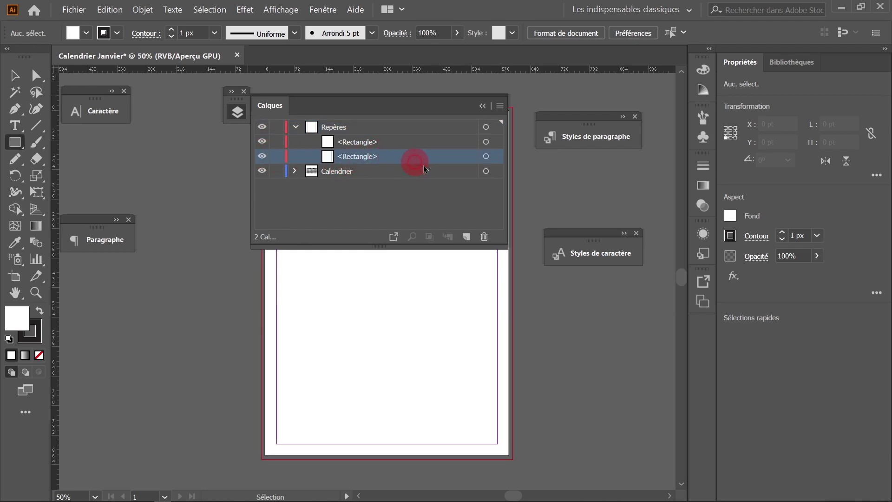
pyautogui.click(497, 158)
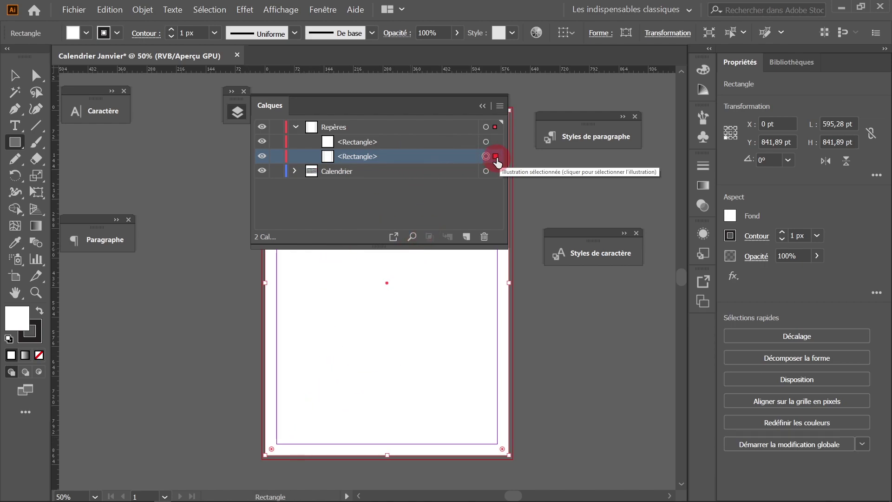
pyautogui.click(485, 236)
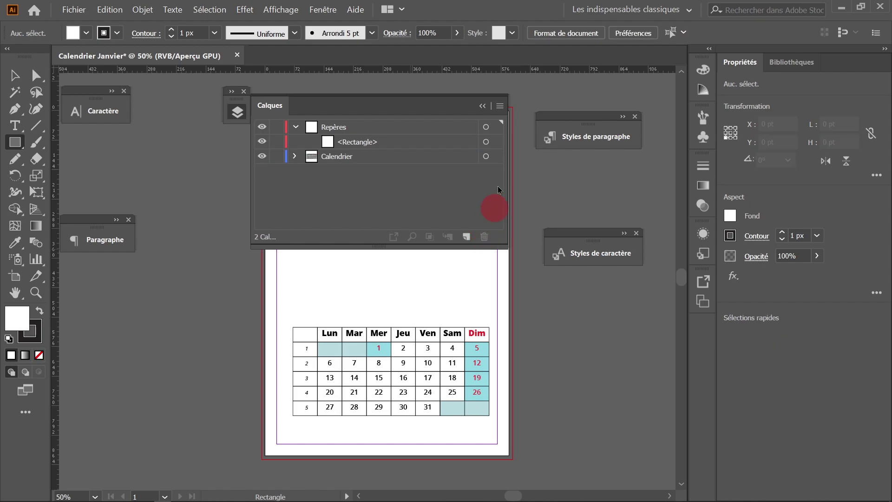
pyautogui.click(483, 106)
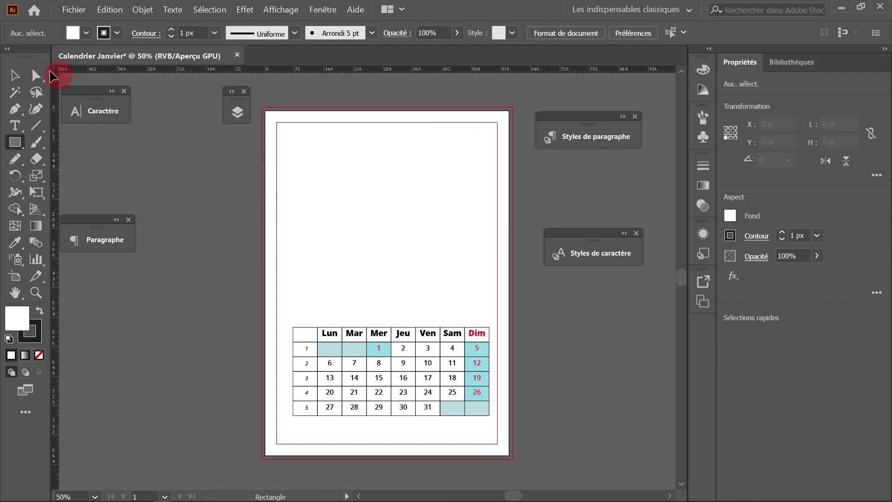
# - Move the calendar group down and slightly left, to about X 58 pt, Y 768 pt, inside the margin guides
pyautogui.click(15, 75)
pyautogui.click(402, 354)
pyautogui.moveTo(409, 357)
pyautogui.mouseDown()
pyautogui.moveTo(401, 356)
pyautogui.moveTo(406, 364)
pyautogui.mouseUp()
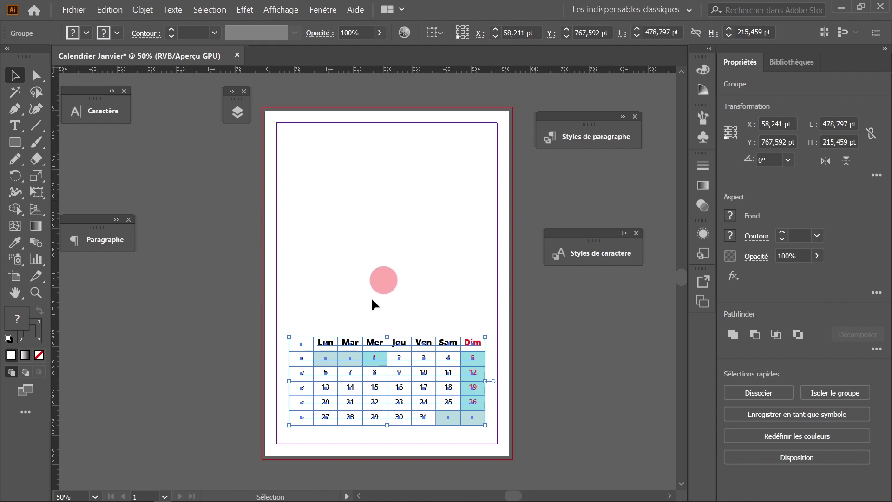
# - Centre the calendar group horizontally on the artboard, and collapse the alignment panel group clear of the page
pyautogui.click(327, 11)
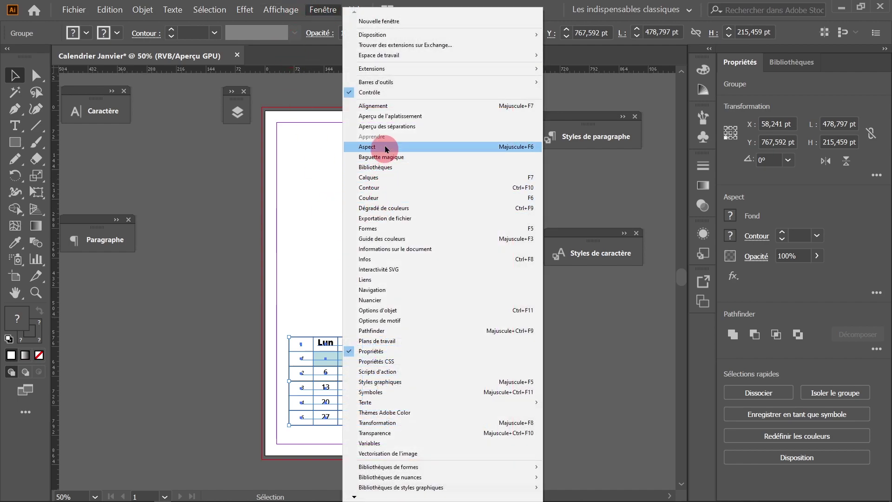
pyautogui.click(388, 111)
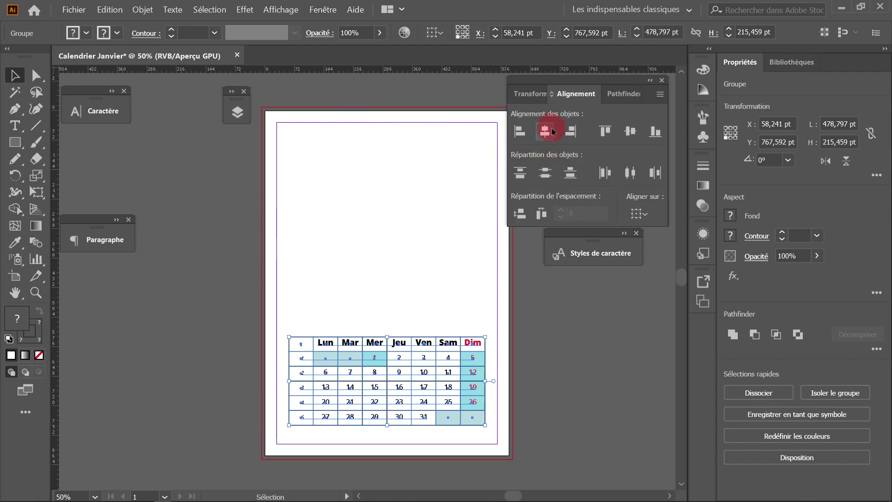
pyautogui.click(640, 213)
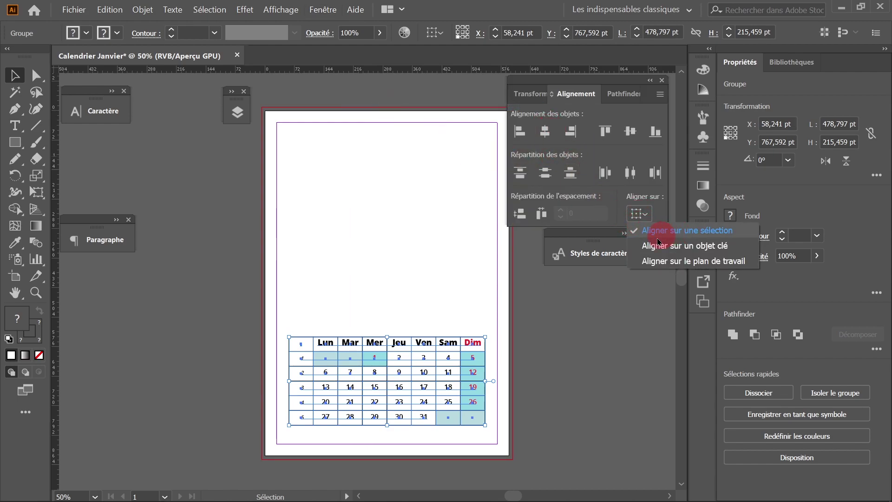
pyautogui.click(664, 269)
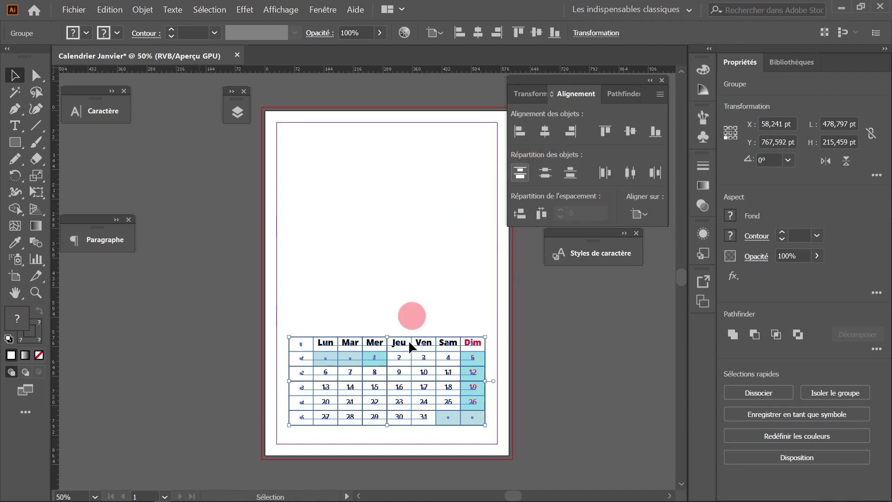
pyautogui.click(545, 132)
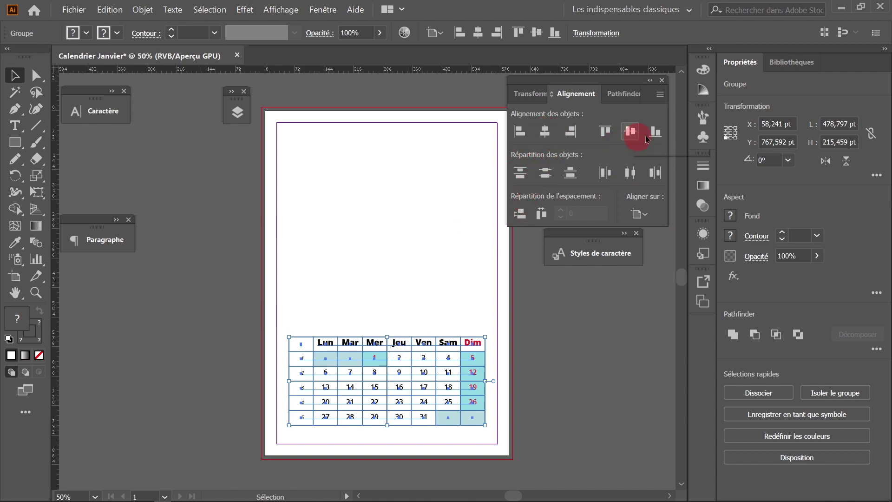
pyautogui.doubleClick(549, 80)
pyautogui.moveTo(549, 80); pyautogui.dragTo(607, 307)
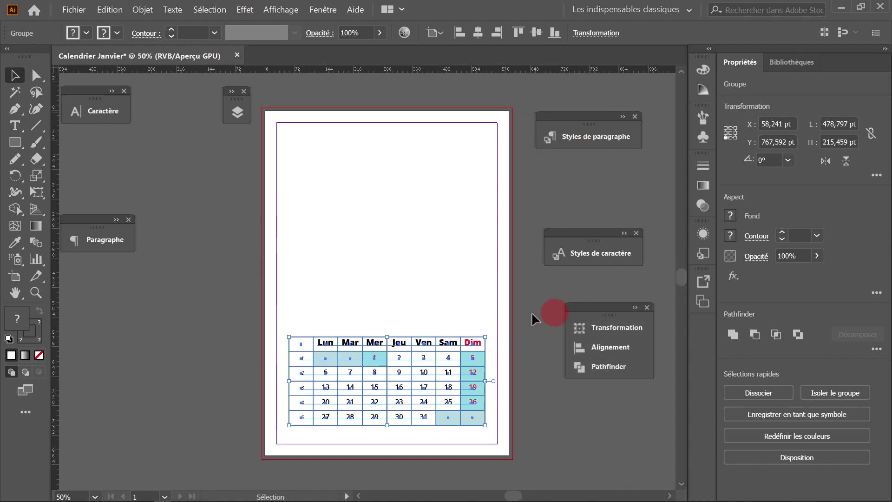
# - Check the Calendrier layer's contents, and add the point text "JANVIER" on that layer above the calendar table
pyautogui.click(14, 125)
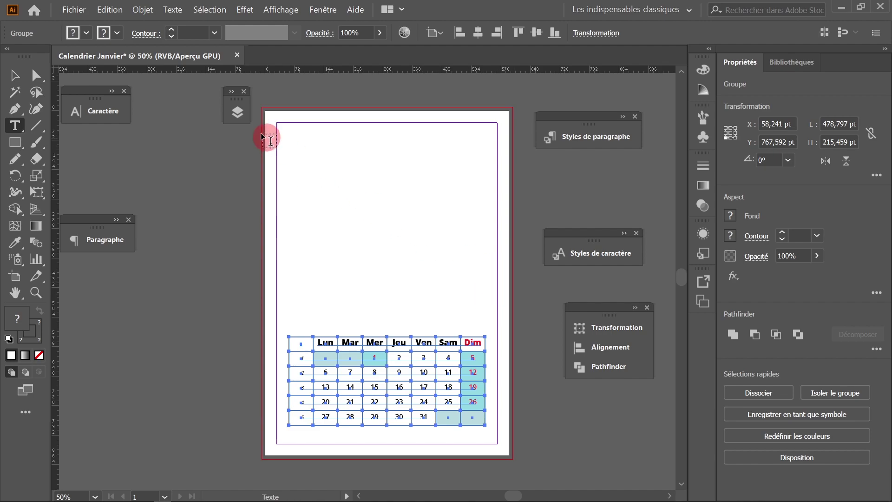
pyautogui.click(236, 116)
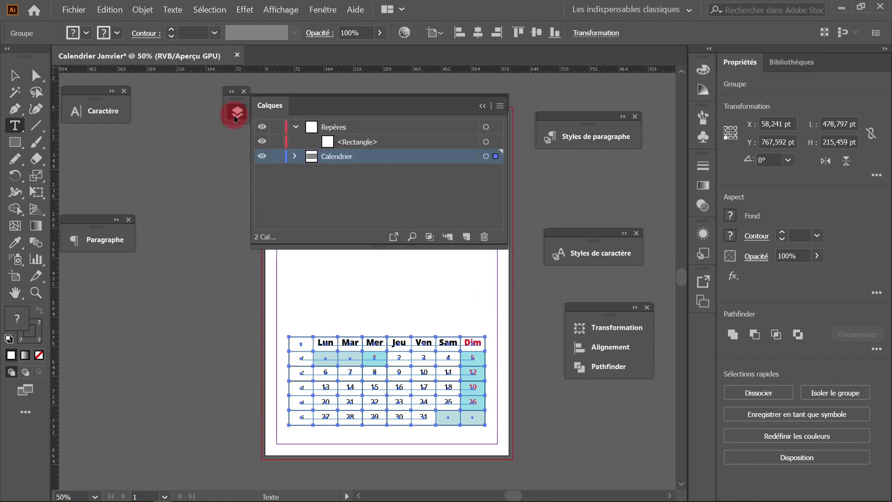
pyautogui.click(295, 158)
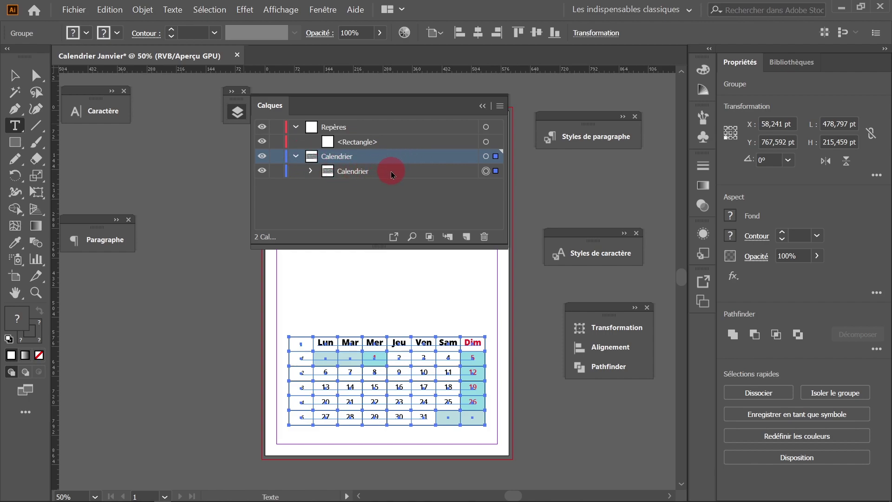
pyautogui.hotkey('ctrl', 'h')
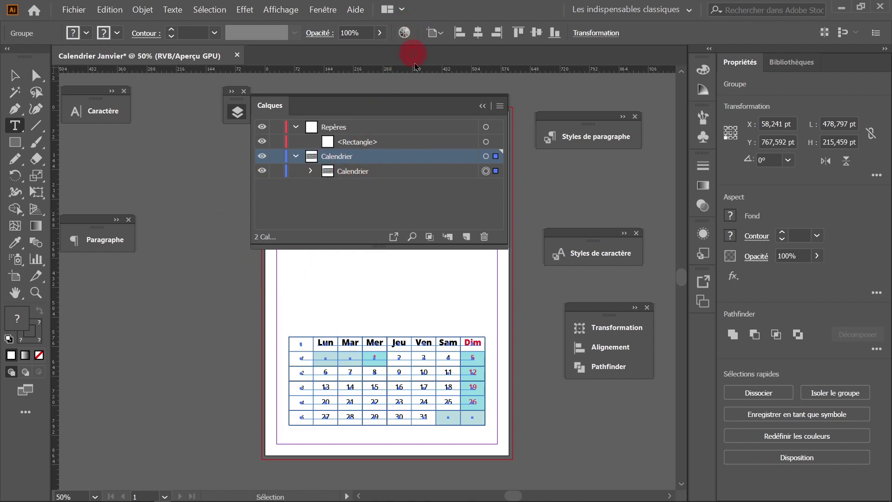
pyautogui.click(482, 106)
pyautogui.click(302, 260)
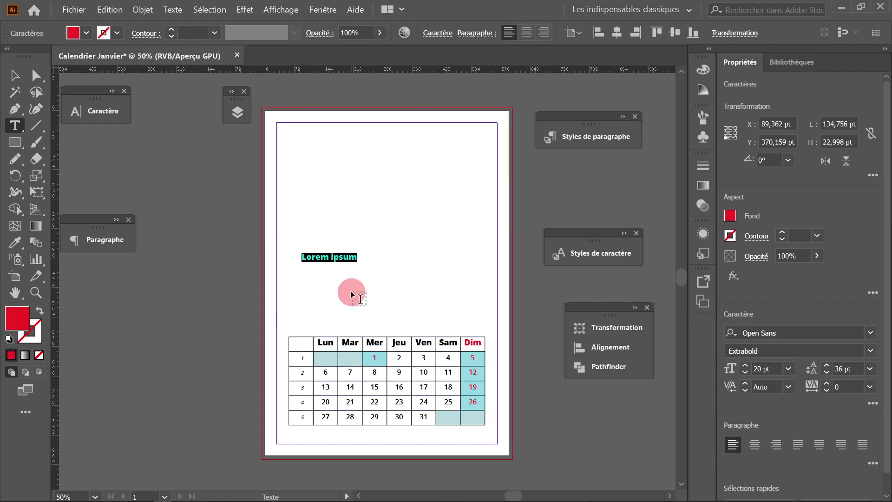
pyautogui.write('JANVIER')
pyautogui.press('Escape')
# - Enlarge the JANVIER title to about 86 pt above the calendar and set its font to Dancing Script Bold
pyautogui.moveTo(339, 261); pyautogui.dragTo(449, 320)
pyautogui.moveTo(361, 273); pyautogui.dragTo(349, 287)
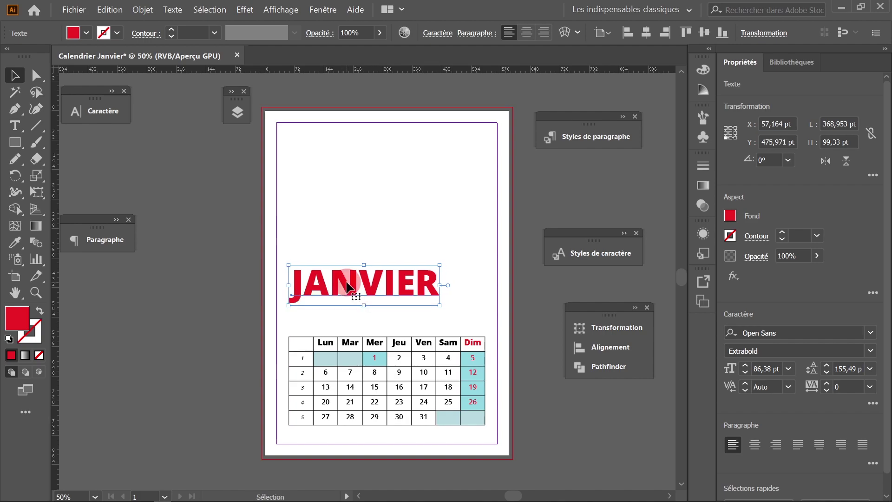
pyautogui.click(90, 114)
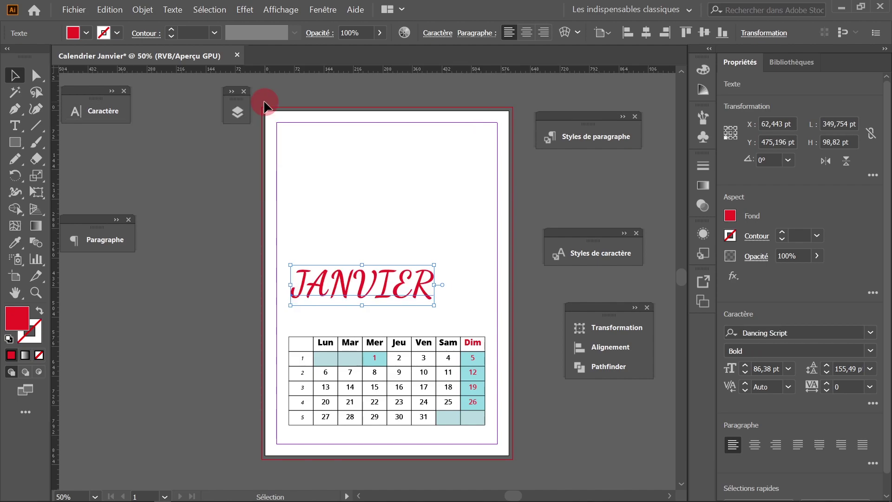
# - Fill the JANVIER title with the black swatch and move it down just above the table, near its left edge
pyautogui.click(85, 32)
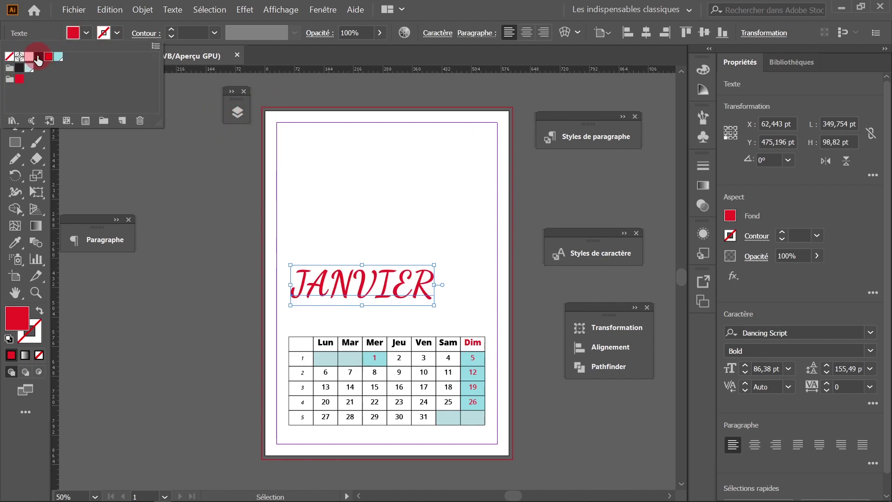
pyautogui.click(38, 58)
pyautogui.click(369, 188)
pyautogui.moveTo(350, 288); pyautogui.dragTo(347, 309)
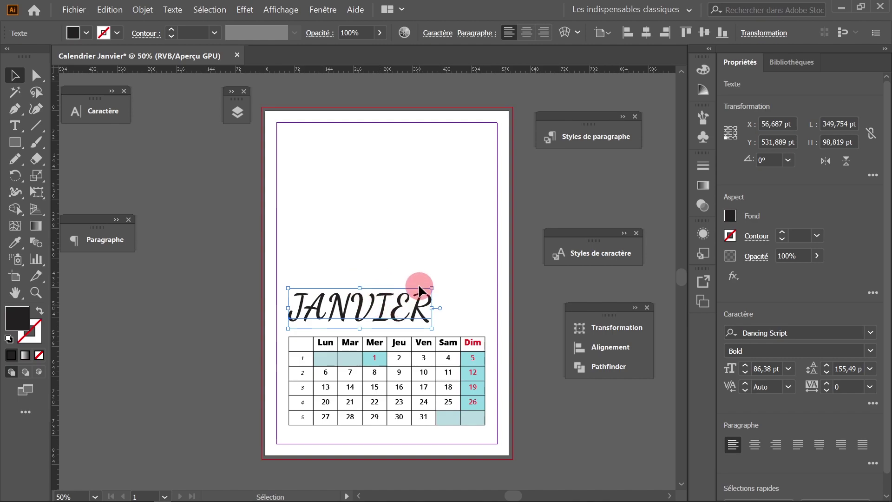
pyautogui.click(427, 263)
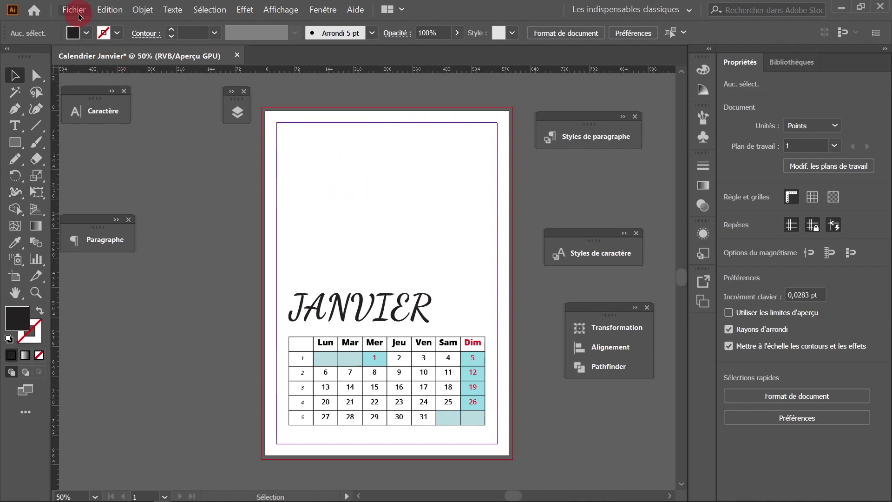
# - Collapse the Calendrier and Repères layers, and move the Repères layer below the Calendrier layer
pyautogui.click(236, 113)
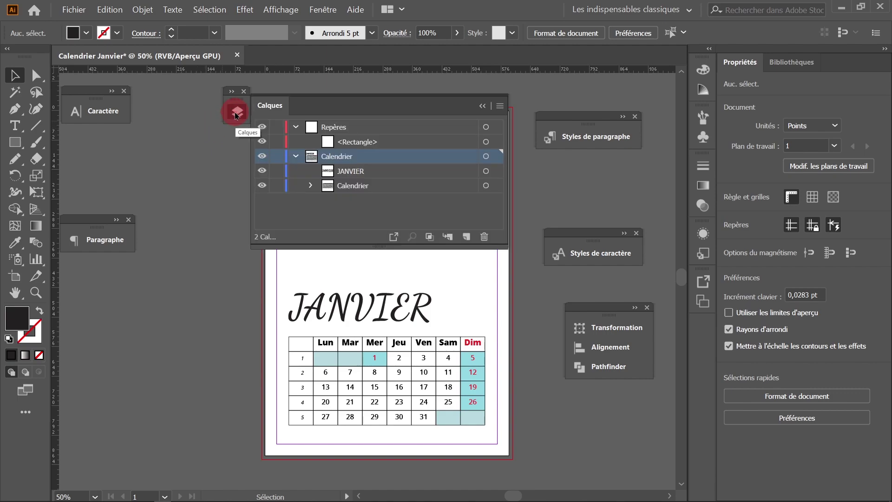
pyautogui.click(296, 157)
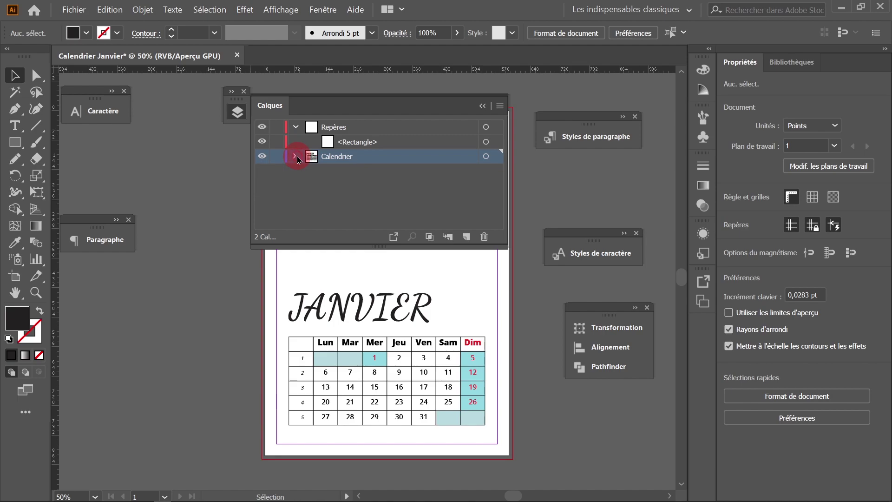
pyautogui.click(296, 126)
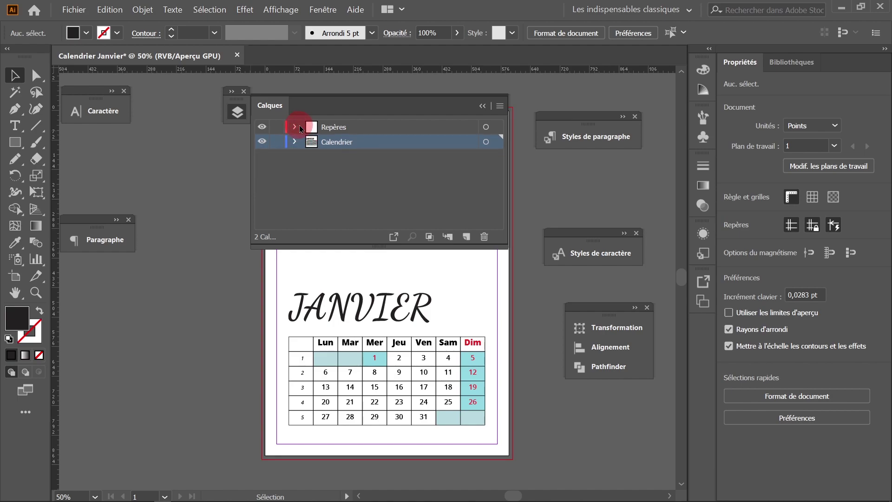
pyautogui.click(373, 130)
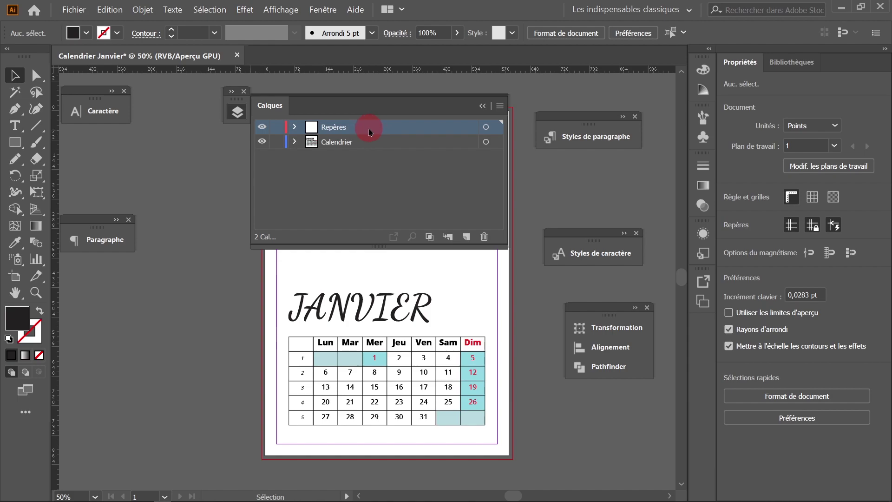
pyautogui.moveTo(373, 132); pyautogui.dragTo(372, 159)
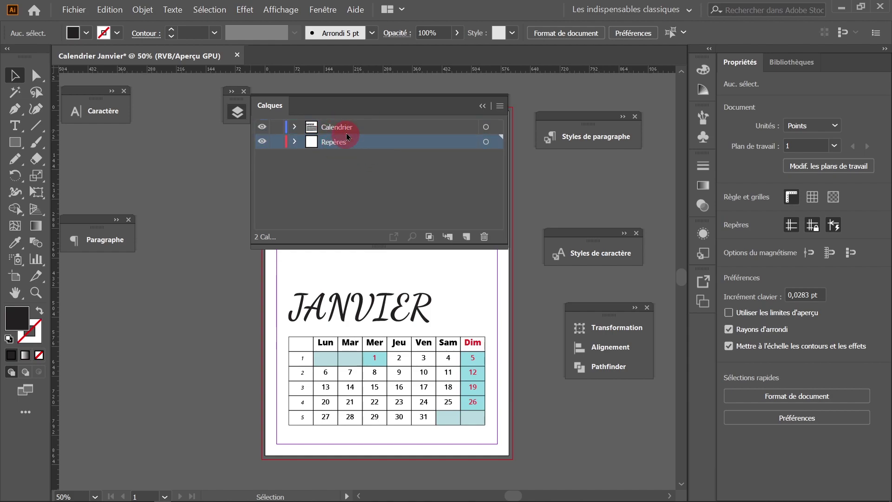
# - Create a new layer above the Calendrier layer and name it "Images"
pyautogui.click(373, 132)
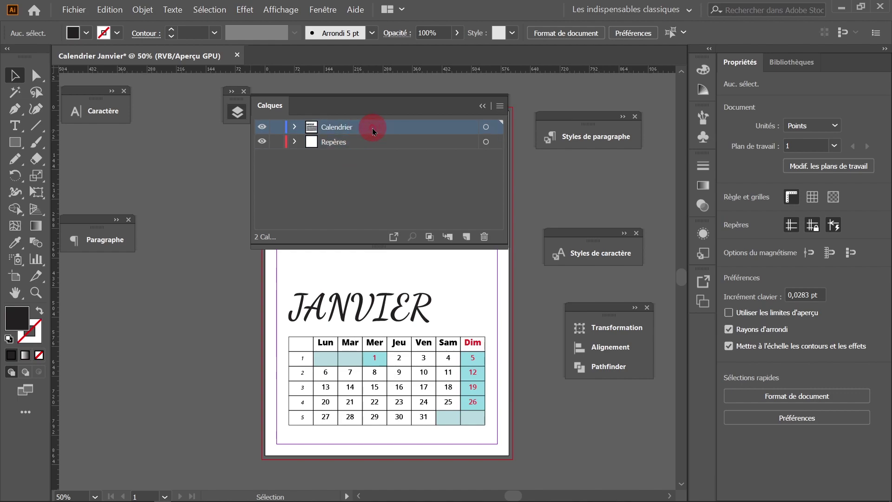
pyautogui.click(466, 236)
pyautogui.click(339, 133)
pyautogui.doubleClick(343, 129)
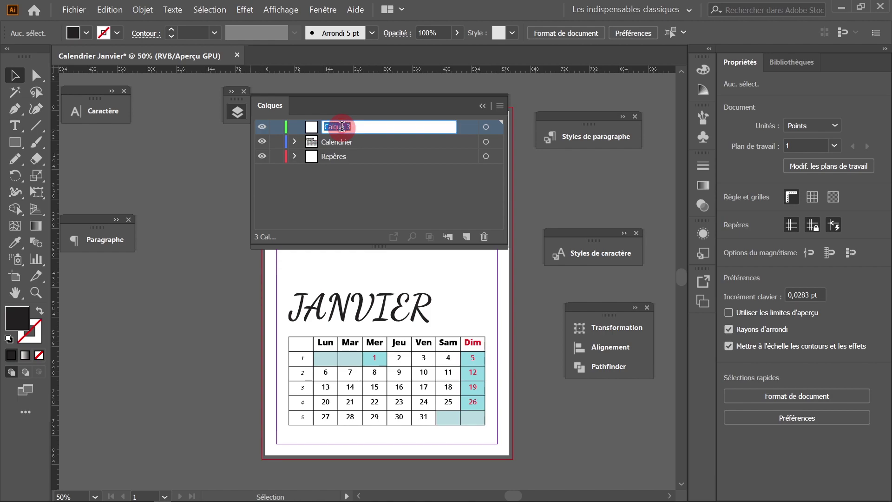
pyautogui.write('Images')
pyautogui.press('Return')
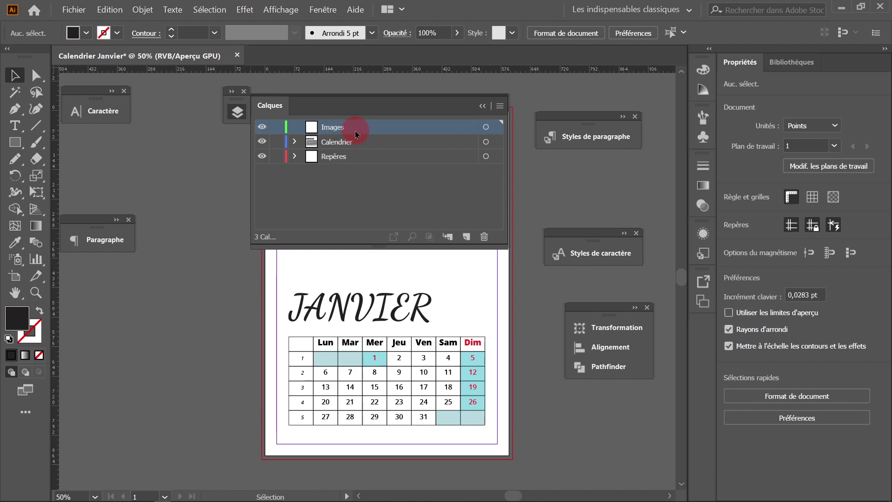
# - Detach the layers list from its dock, and draw a black rectangle about 612 × 339 pt on the Images layer, covering the page's upper part to the bleed
pyautogui.moveTo(385, 101); pyautogui.dragTo(668, 181)
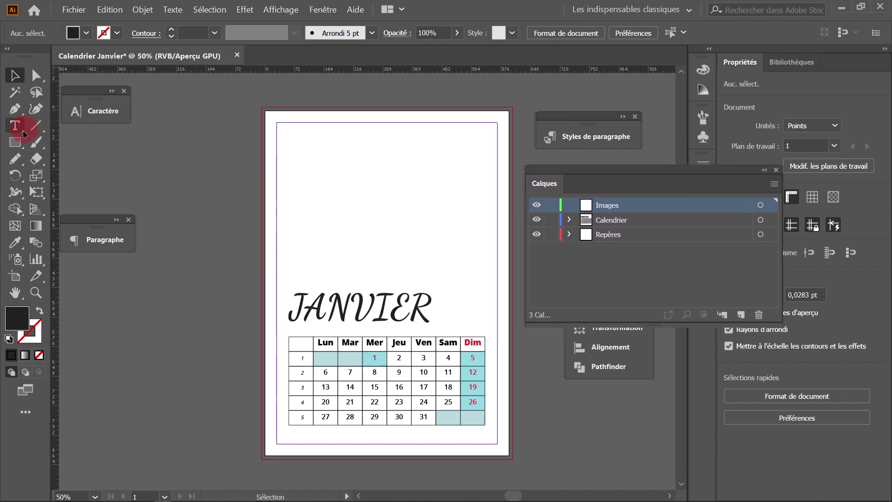
pyautogui.click(15, 143)
pyautogui.moveTo(263, 107); pyautogui.dragTo(512, 245)
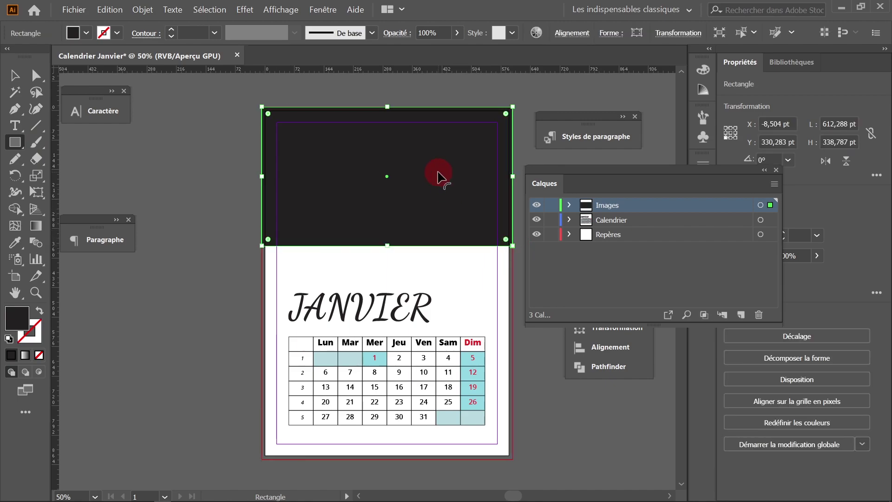
pyautogui.press('z')
pyautogui.click(269, 258)
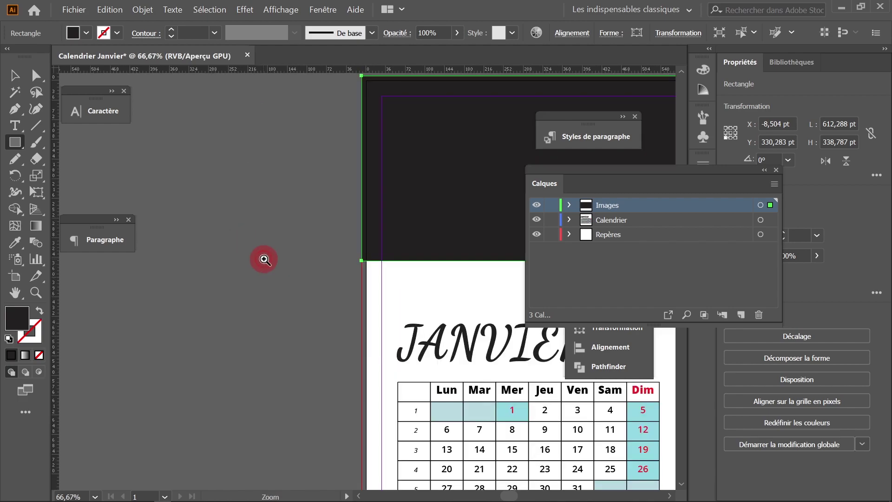
pyautogui.click(382, 273)
pyautogui.click(311, 277)
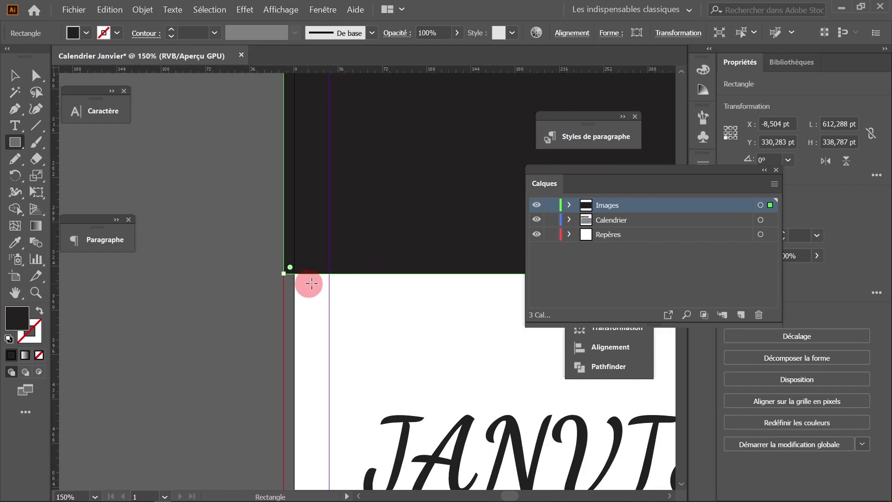
pyautogui.click(337, 284)
pyautogui.click(374, 276)
pyautogui.moveTo(402, 266); pyautogui.dragTo(299, 231)
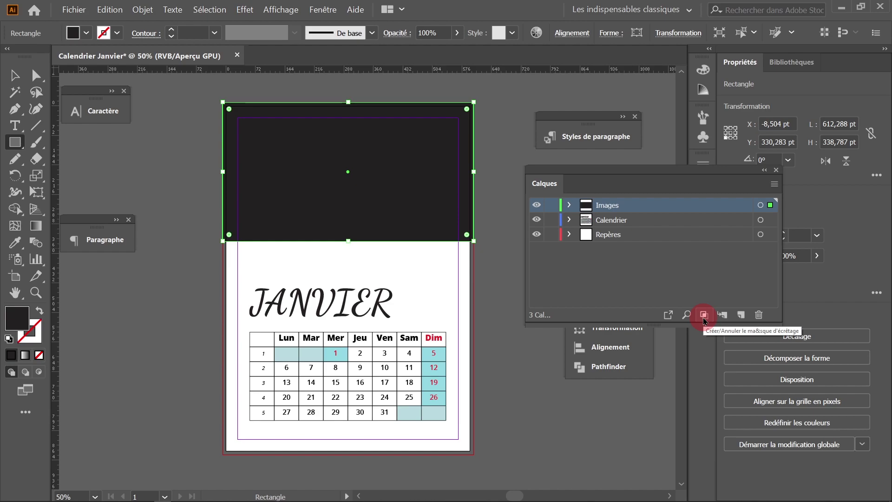
# - Turn the black rectangle into the clipping mask of the Images layer, and deselect it
pyautogui.click(569, 205)
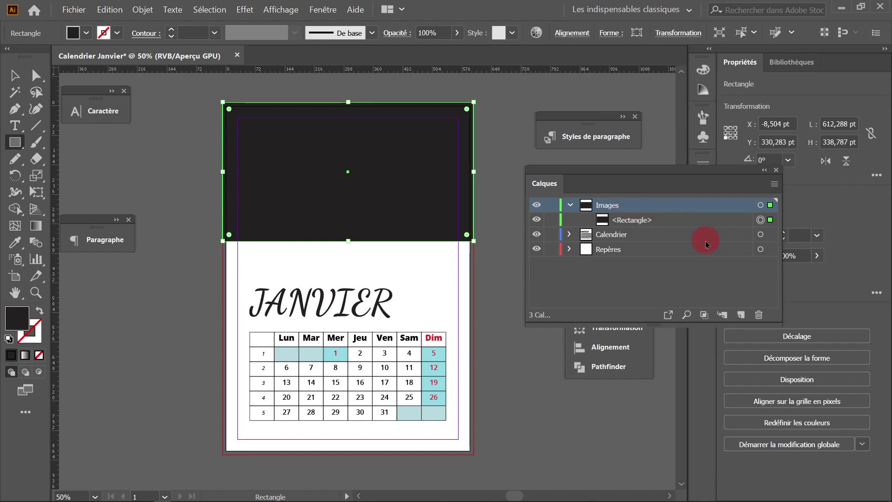
pyautogui.click(704, 316)
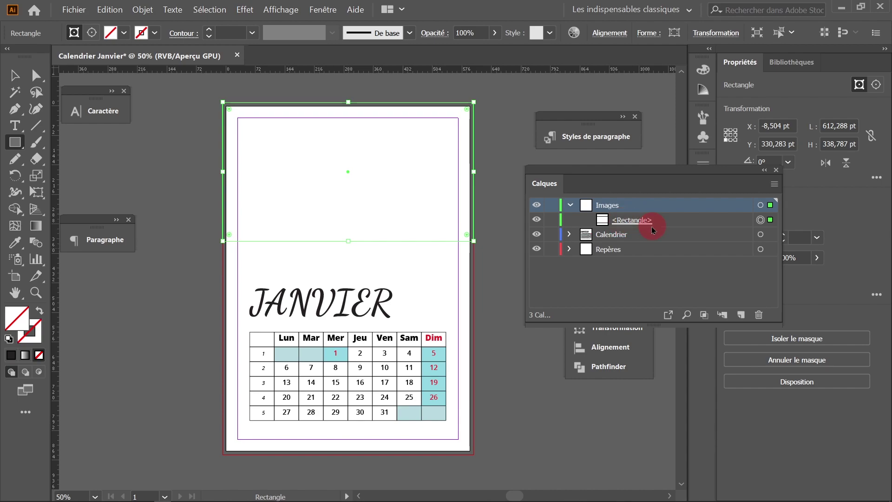
pyautogui.click(15, 77)
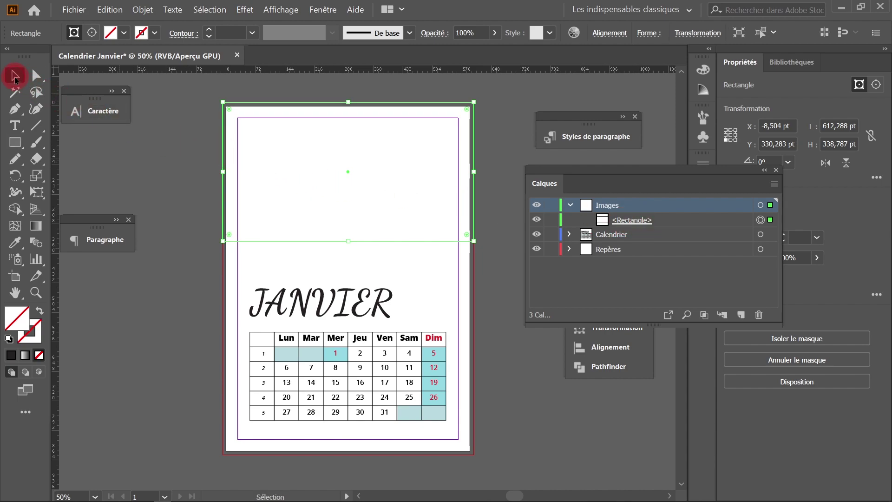
pyautogui.click(164, 148)
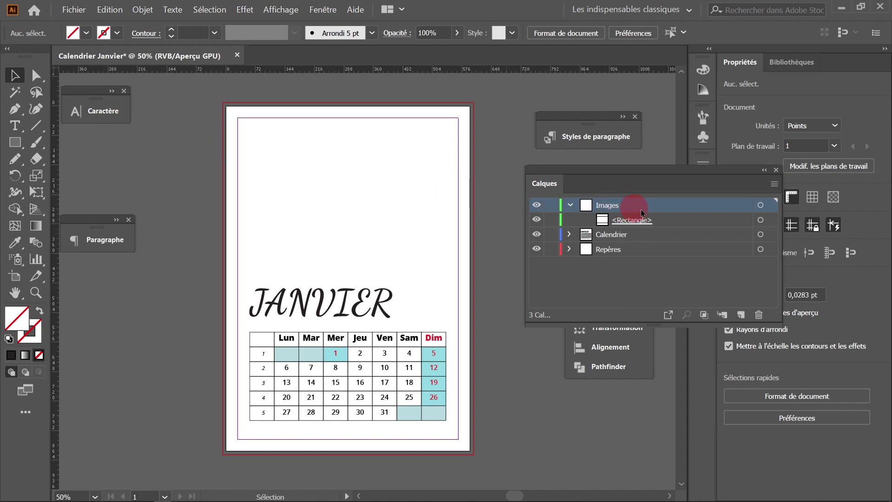
# - Place the linked image adventure-blue-calm-waters-climb-300857.jpg in the Images layer at about 801 × 534 pt, covering the mask area
pyautogui.click(76, 11)
pyautogui.click(100, 161)
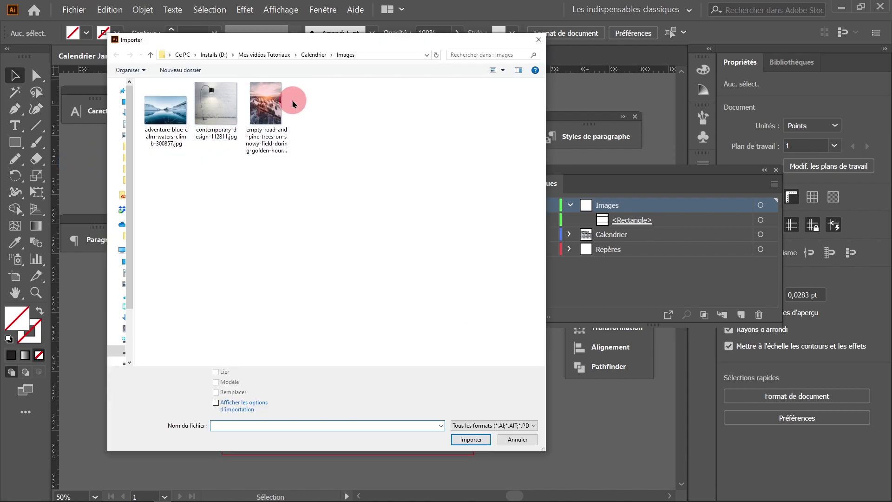
pyautogui.click(273, 106)
pyautogui.click(160, 112)
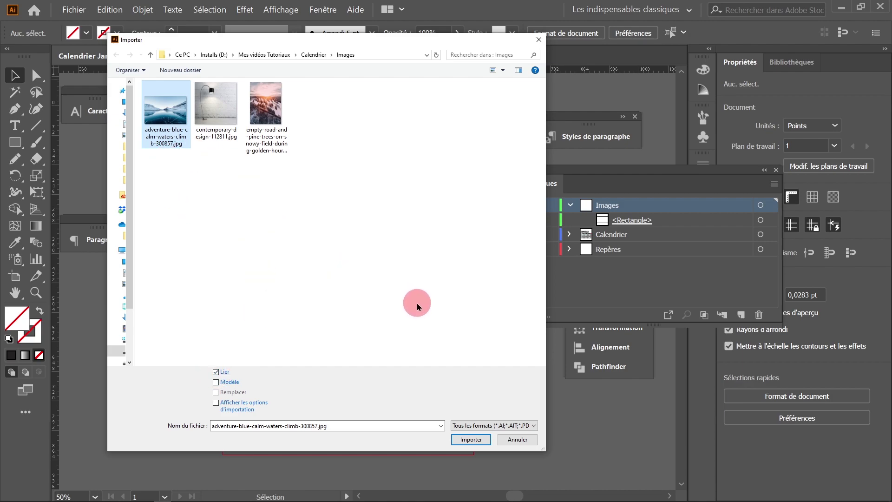
pyautogui.press('Return')
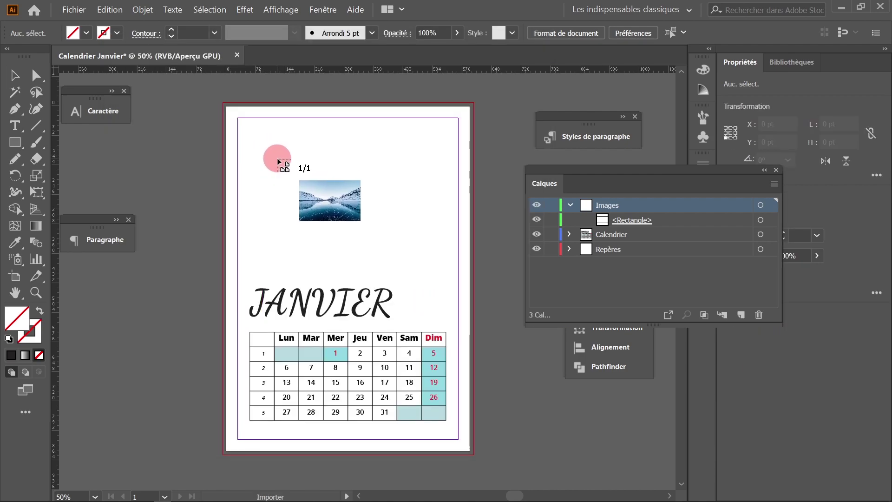
pyautogui.moveTo(171, 88); pyautogui.dragTo(512, 303)
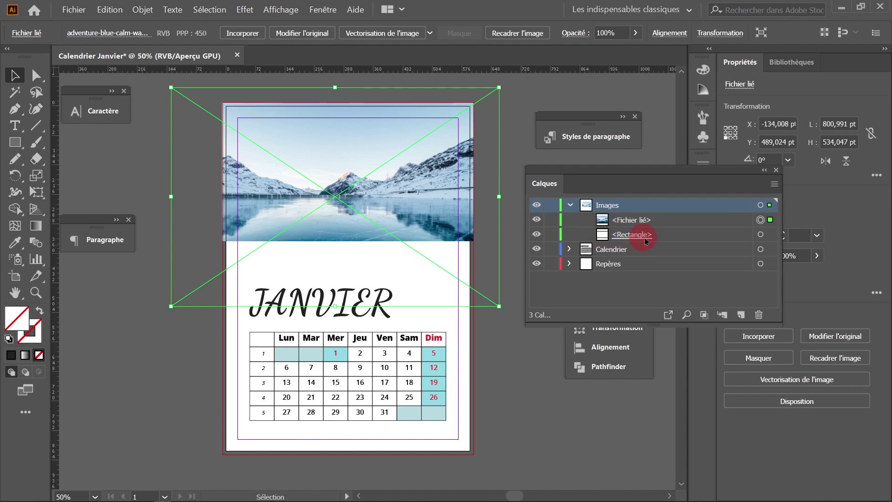
# - Select the Images layer's mask rectangle and extend its bottom edge down to a height of about 409 pt, just above the JANVIER title
pyautogui.click(36, 76)
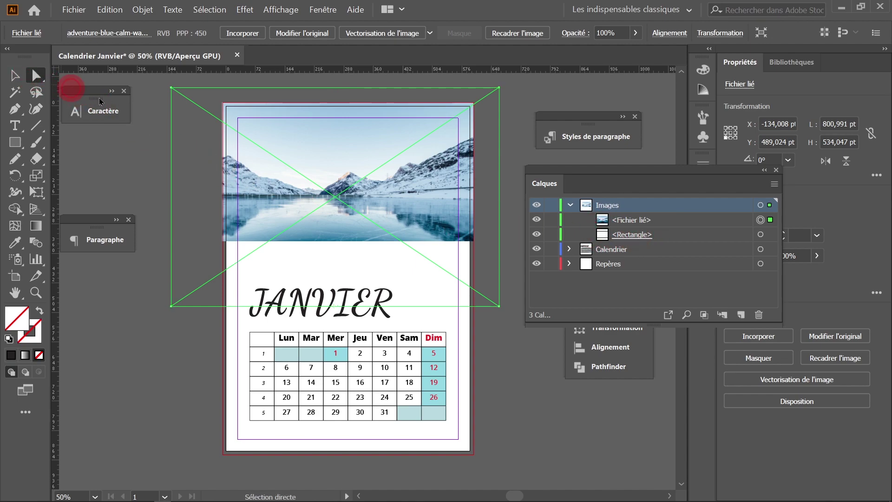
pyautogui.click(655, 240)
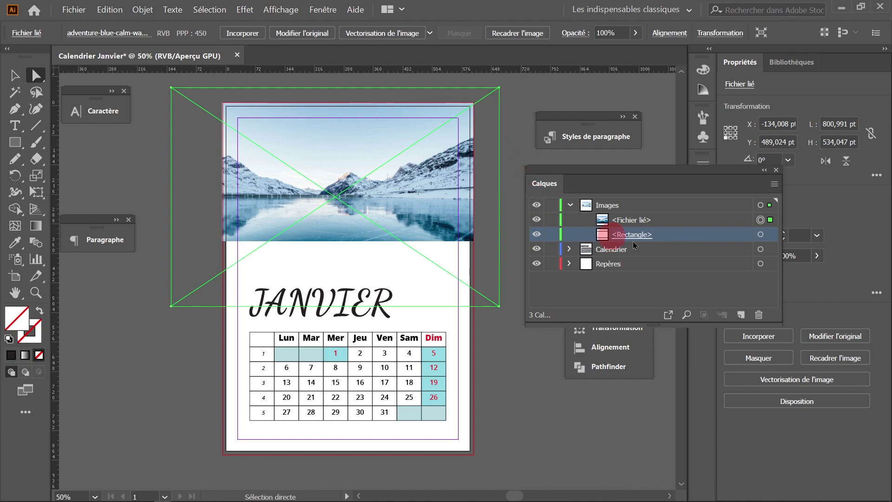
pyautogui.click(770, 236)
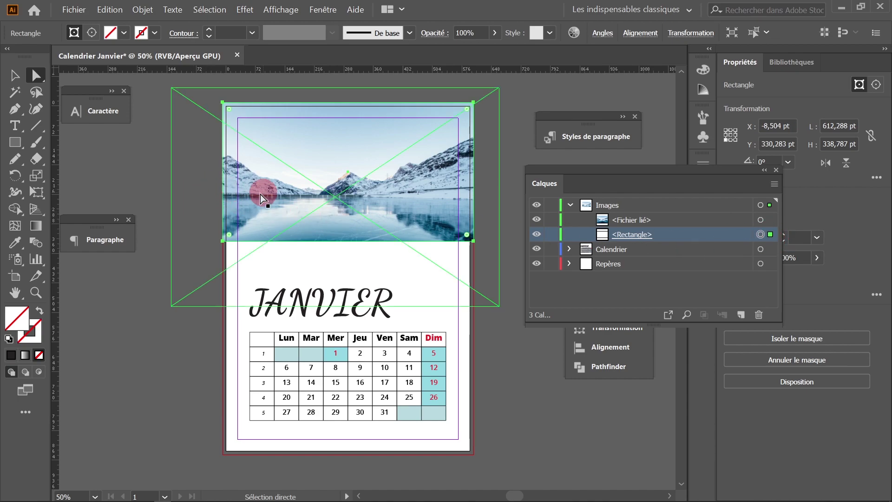
pyautogui.click(19, 76)
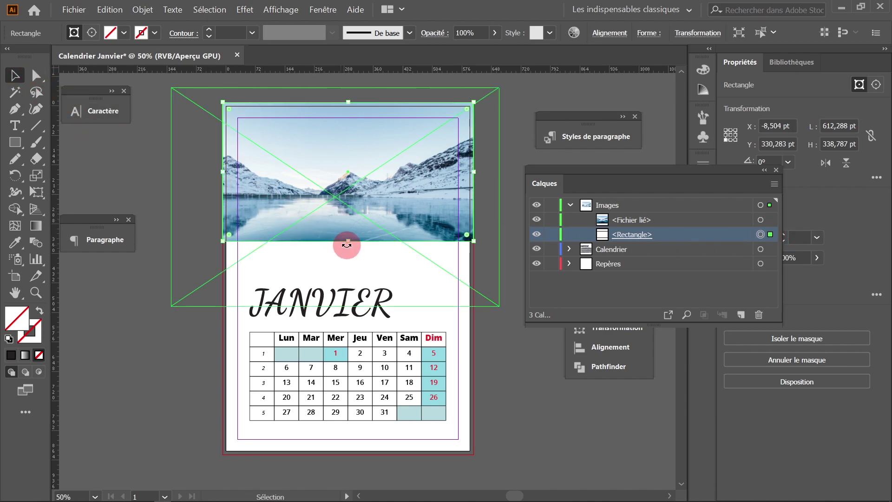
pyautogui.moveTo(350, 239); pyautogui.dragTo(348, 270)
# - Move the mask's lower-left anchor point inward to about X 187, Y 364 pt, and round that corner to about 220 pt
pyautogui.click(43, 107)
pyautogui.click(36, 82)
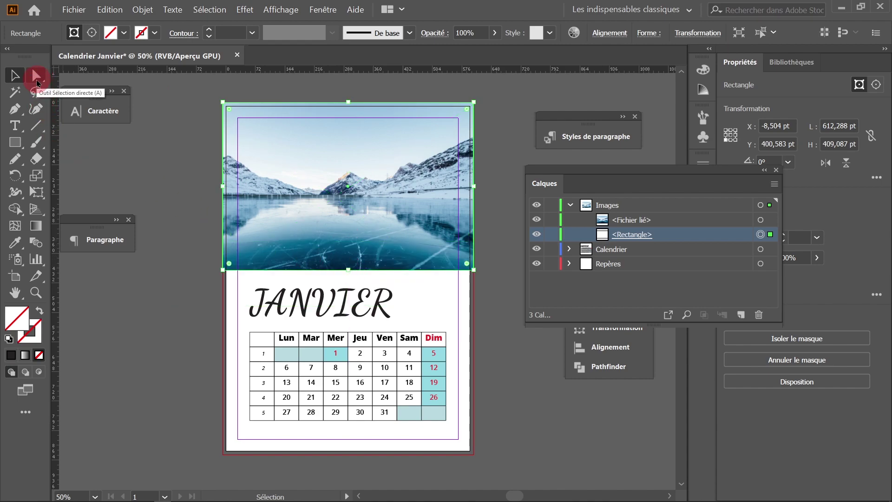
pyautogui.click(36, 82)
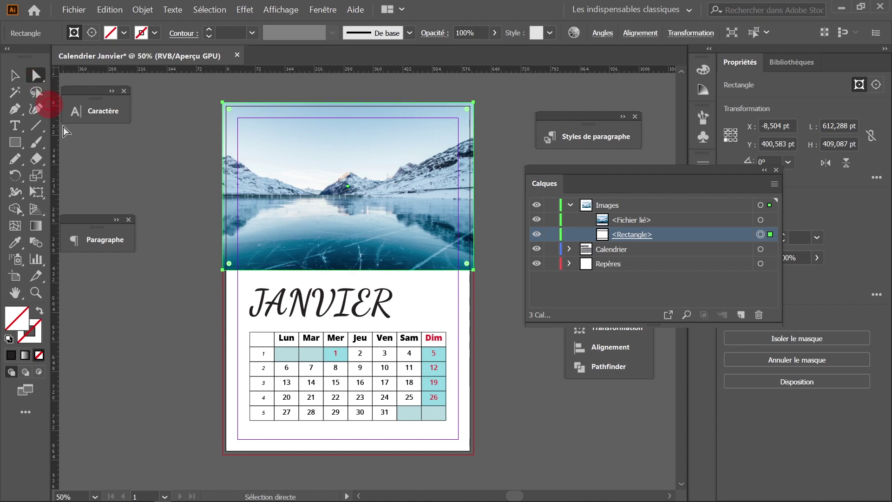
pyautogui.click(222, 270)
pyautogui.moveTo(223, 272); pyautogui.dragTo(309, 253)
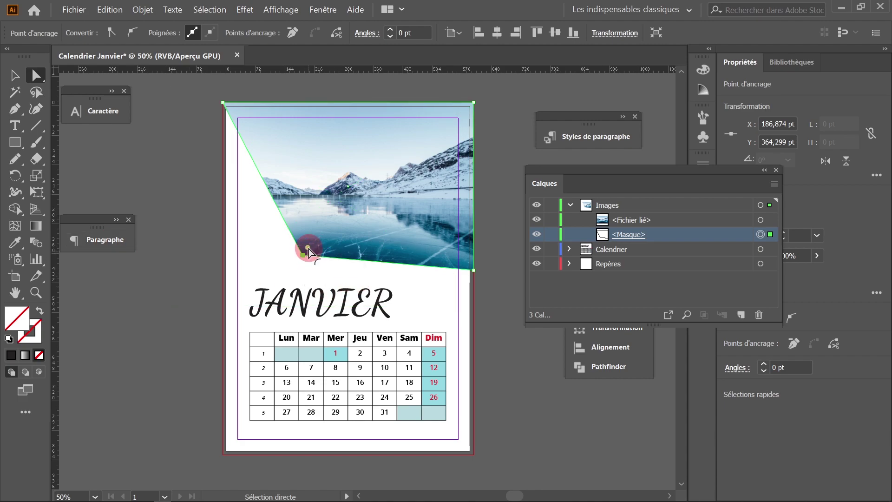
pyautogui.moveTo(309, 250); pyautogui.dragTo(384, 188)
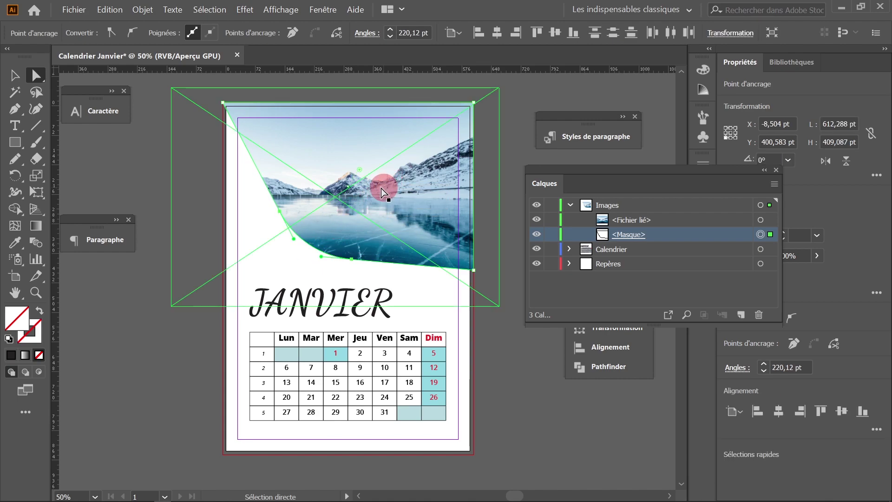
pyautogui.click(140, 189)
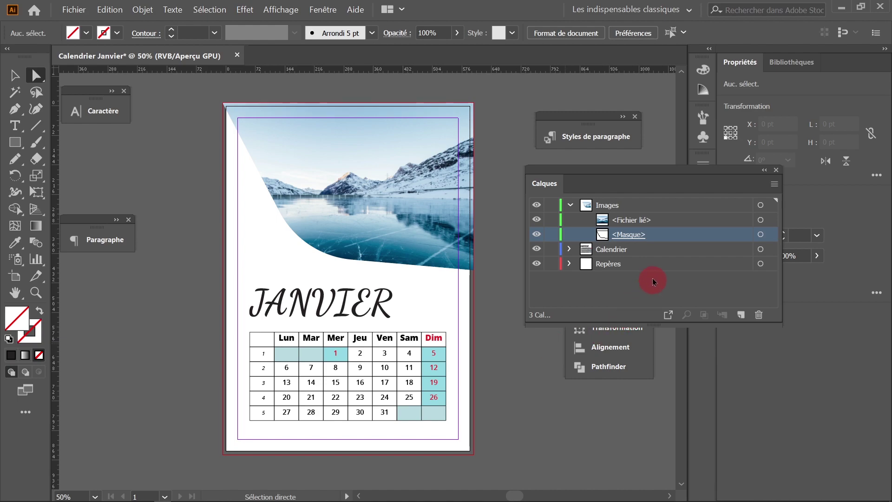
# - Create a new layer below the Repères layer and name it "Fond"
pyautogui.click(653, 264)
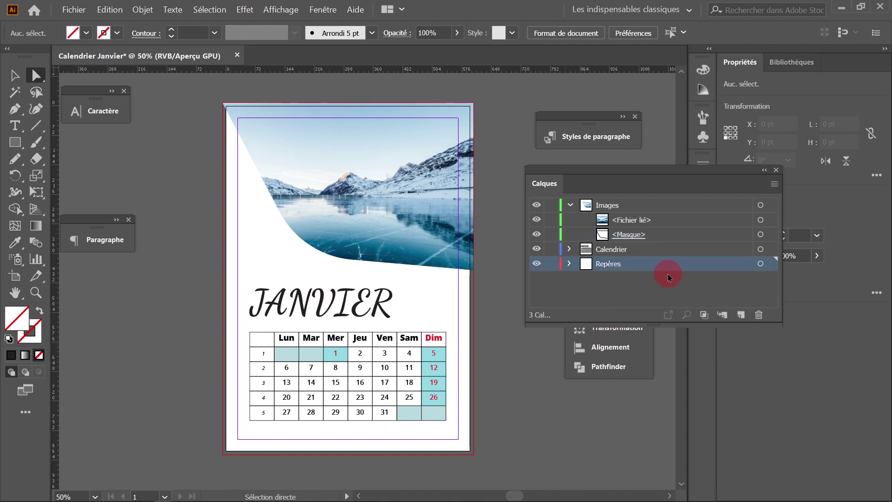
pyautogui.click(742, 316)
pyautogui.moveTo(659, 264); pyautogui.dragTo(661, 289)
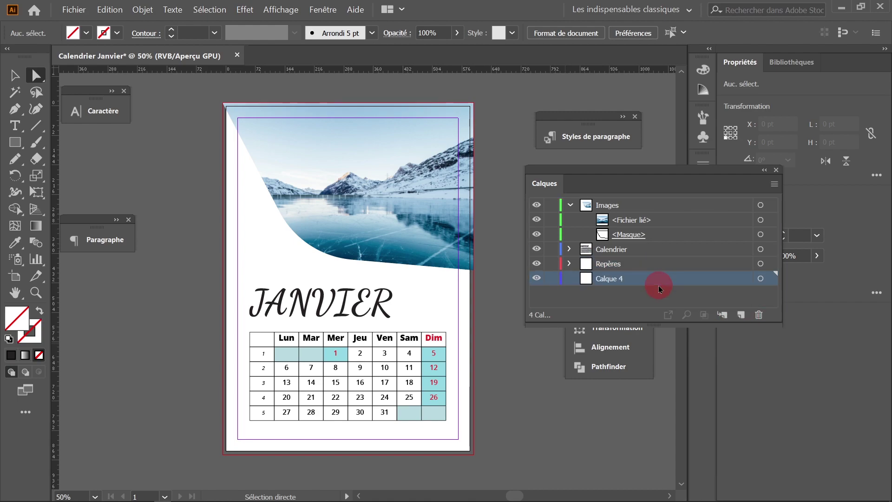
pyautogui.doubleClick(616, 280)
pyautogui.write('Fond')
pyautogui.press('Return')
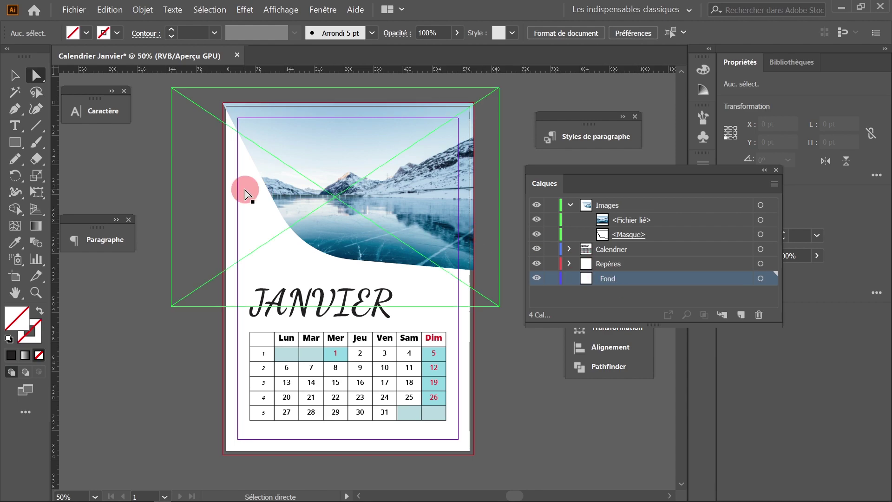
# - Draw a rectangle on the Fond layer covering the whole page out to the bleed edges
pyautogui.click(15, 143)
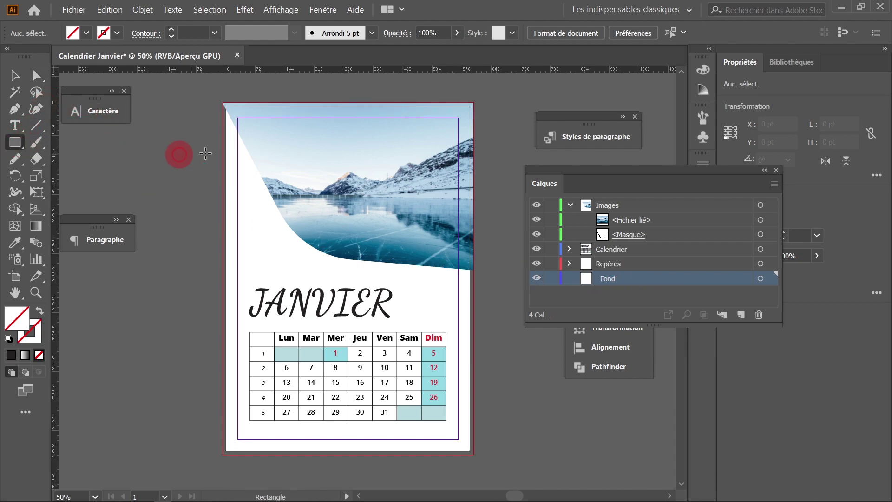
pyautogui.moveTo(219, 100); pyautogui.dragTo(474, 454)
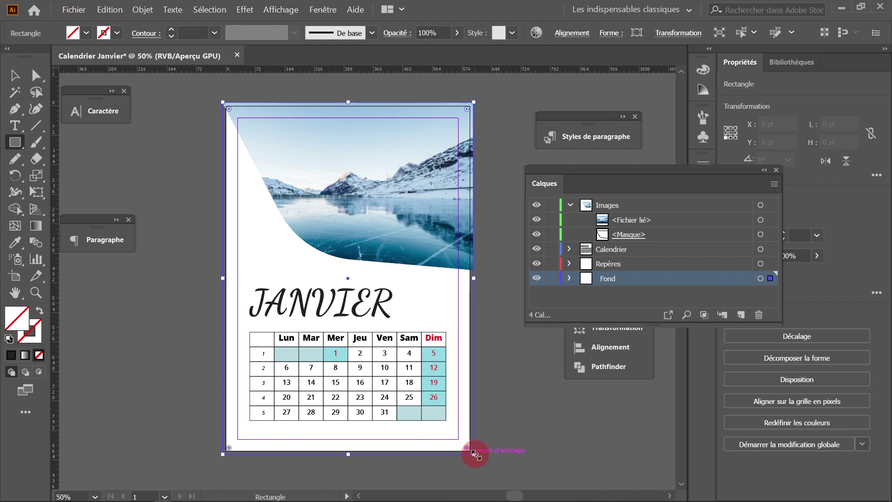
# - Fill the full-page Fond rectangle with a medium teal sampled by eyedropper from the icy lake in the photo
pyautogui.click(15, 242)
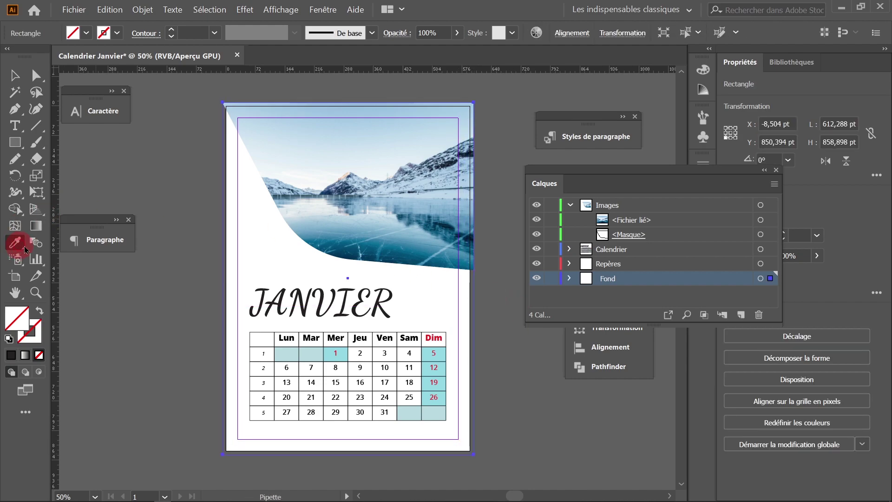
pyautogui.click(327, 143)
pyautogui.click(420, 226)
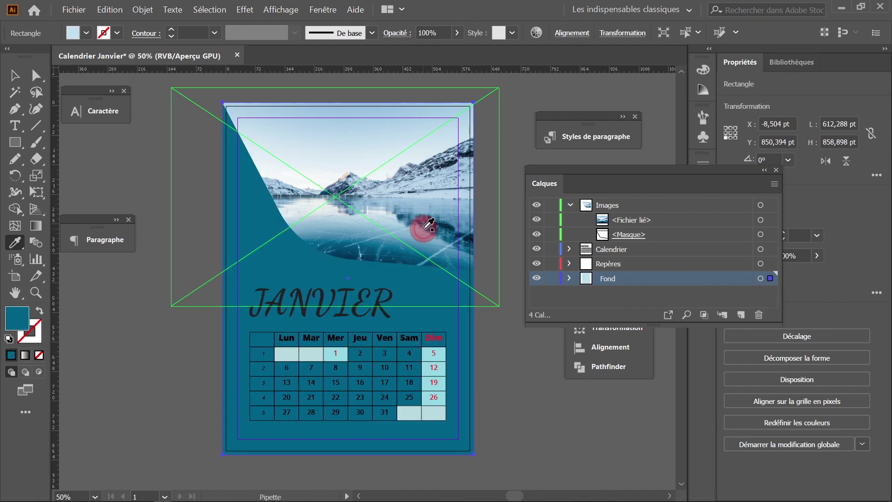
pyautogui.click(450, 226)
pyautogui.click(390, 160)
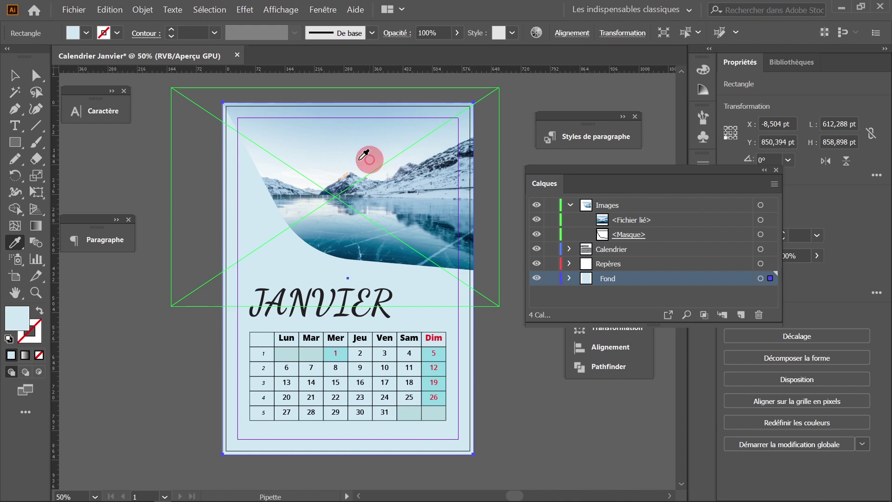
pyautogui.click(345, 239)
pyautogui.click(346, 244)
pyautogui.click(340, 235)
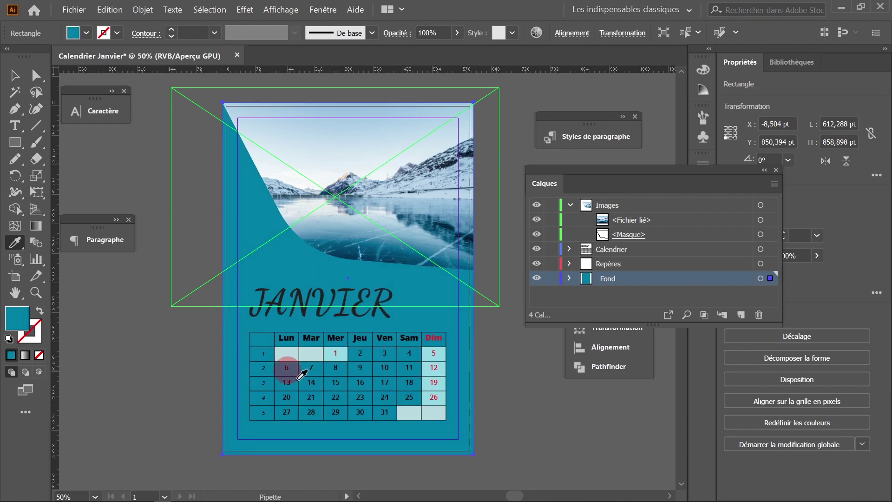
pyautogui.click(15, 76)
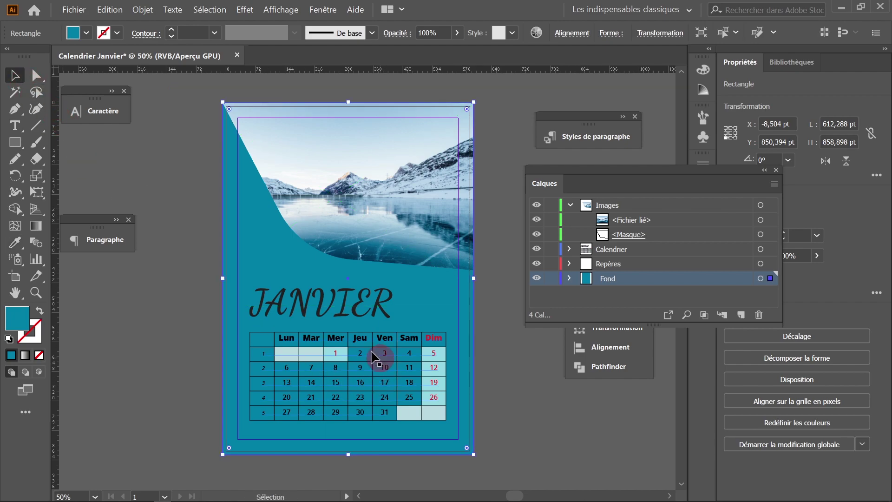
# - Lock the Fond, Images and Repères layers, leaving Calendrier editable, and collapse the Images layer's contents
pyautogui.hotkey('ctrl', '+')
pyautogui.moveTo(374, 253); pyautogui.dragTo(343, 349)
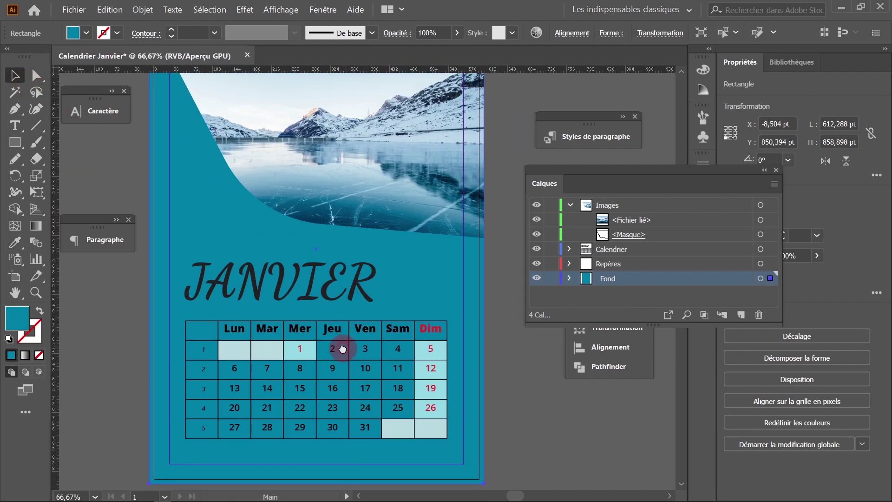
pyautogui.click(265, 289)
pyautogui.click(576, 307)
pyautogui.click(549, 281)
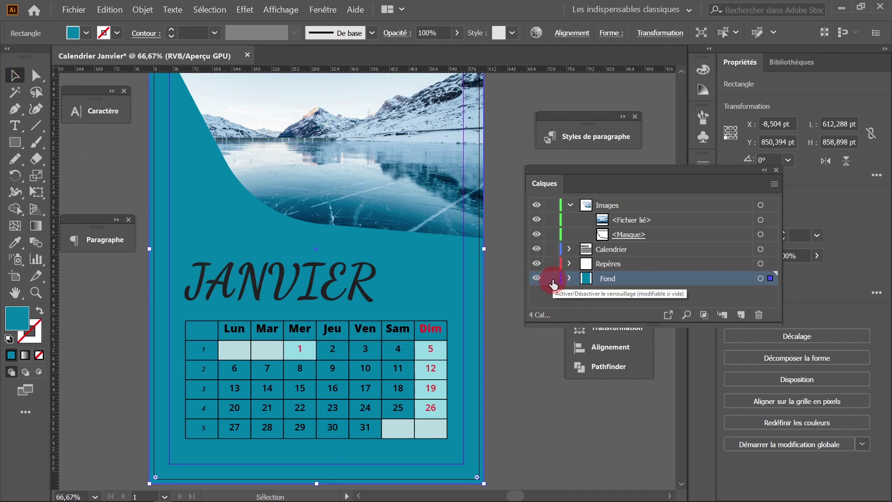
pyautogui.click(551, 280)
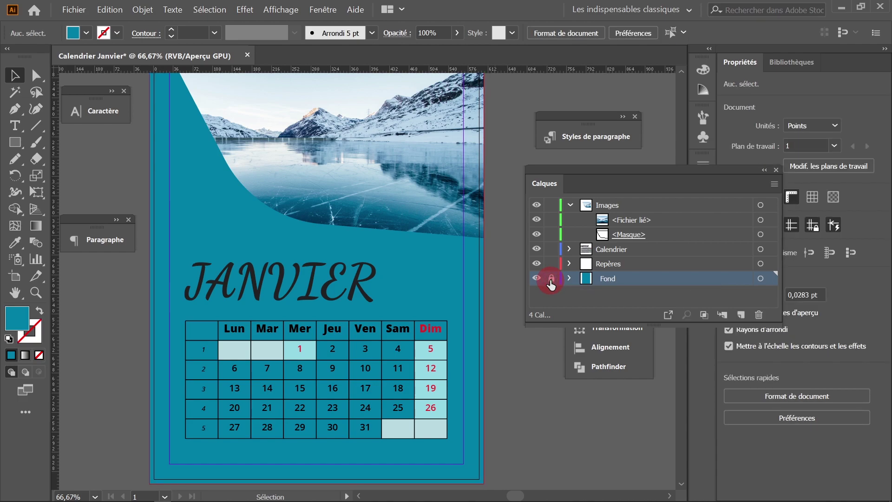
pyautogui.click(552, 205)
pyautogui.click(570, 205)
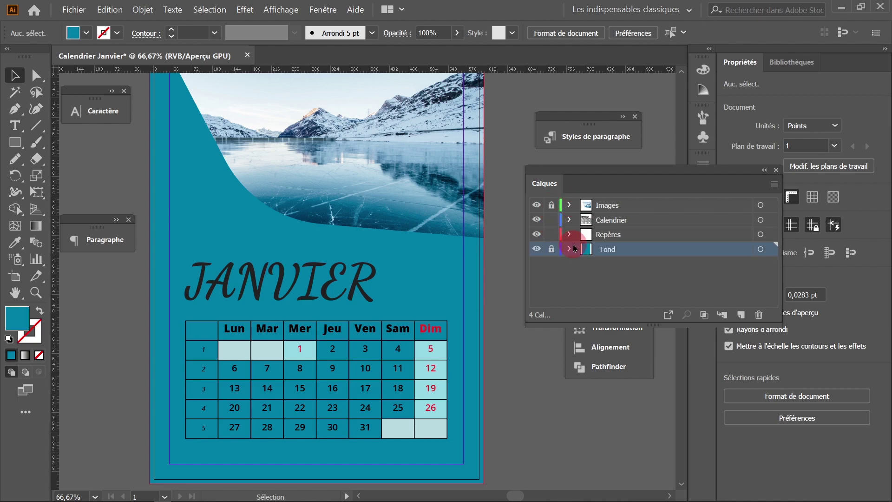
pyautogui.click(552, 235)
# - Set the fill of the JANVIER title to white
pyautogui.click(331, 305)
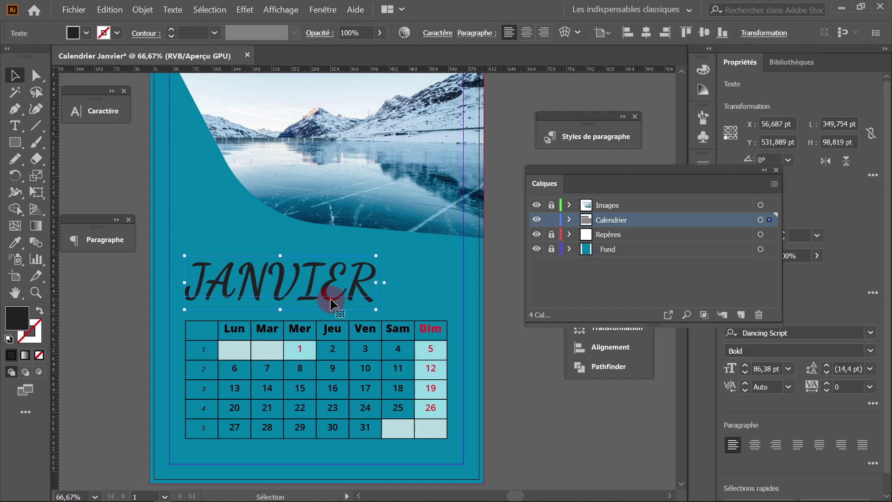
pyautogui.click(73, 33)
pyautogui.click(29, 56)
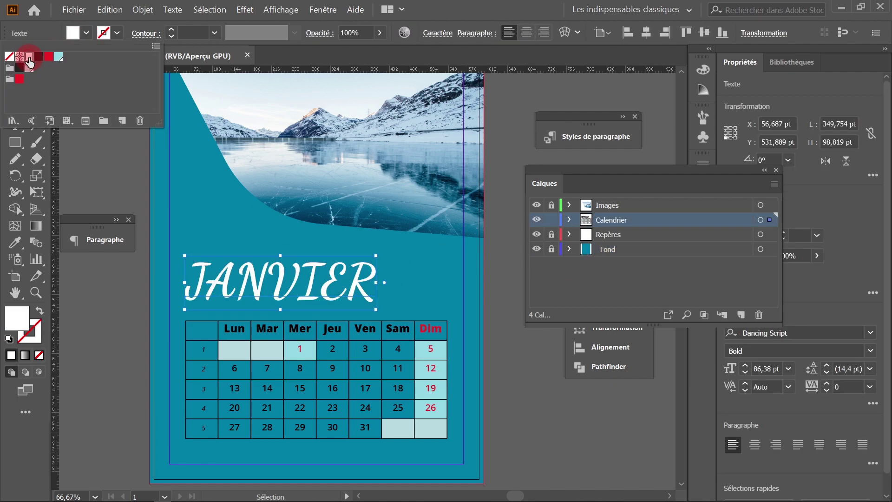
pyautogui.click(528, 387)
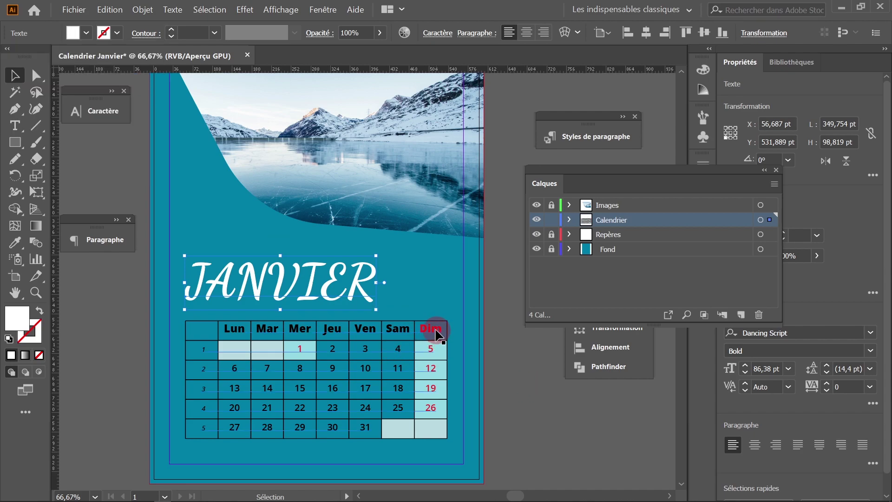
# - Change the character colour of the "Rouge" character style to Blanc, with no object selected
pyautogui.keyDown('ctrl'); pyautogui.click(458, 362); pyautogui.keyUp('ctrl')
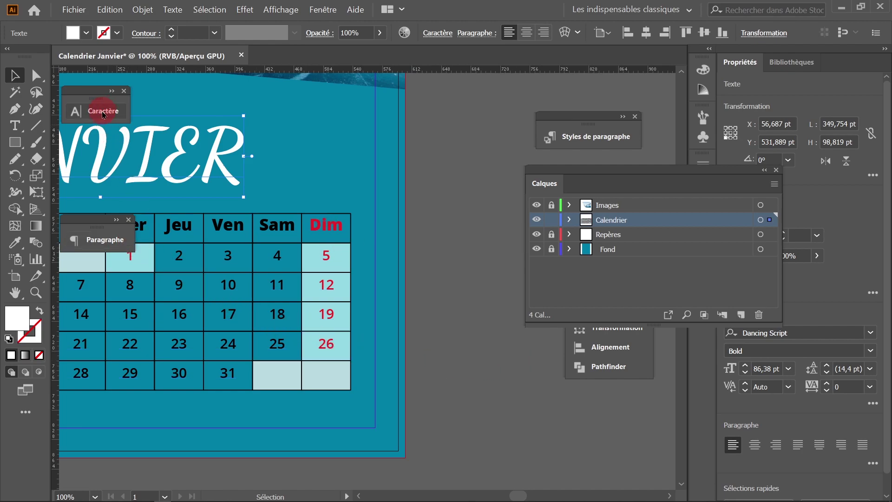
pyautogui.moveTo(612, 169); pyautogui.dragTo(534, 395)
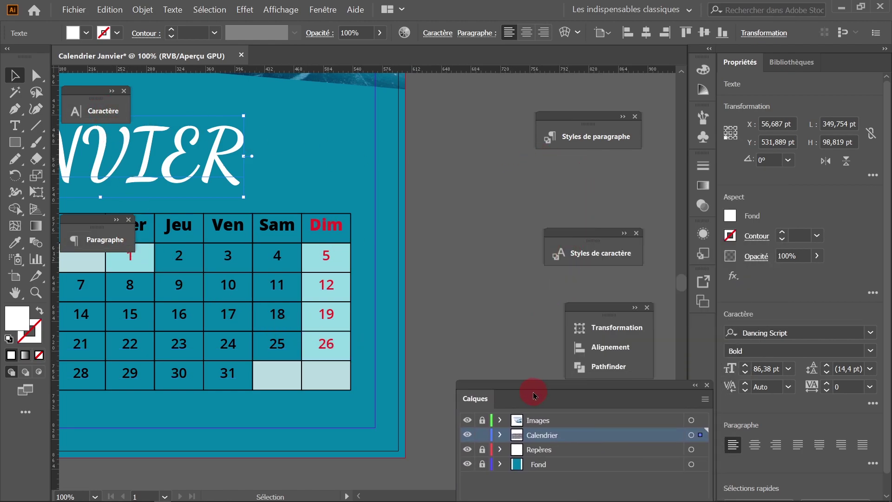
pyautogui.click(581, 252)
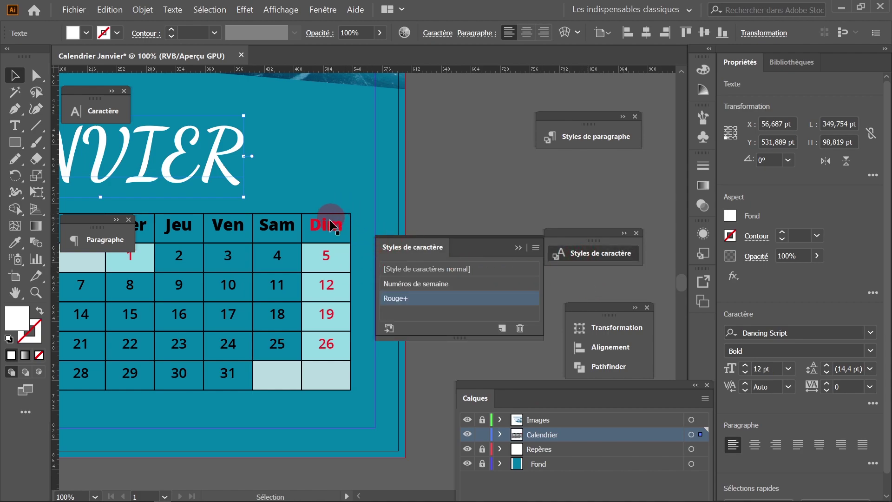
pyautogui.click(411, 302)
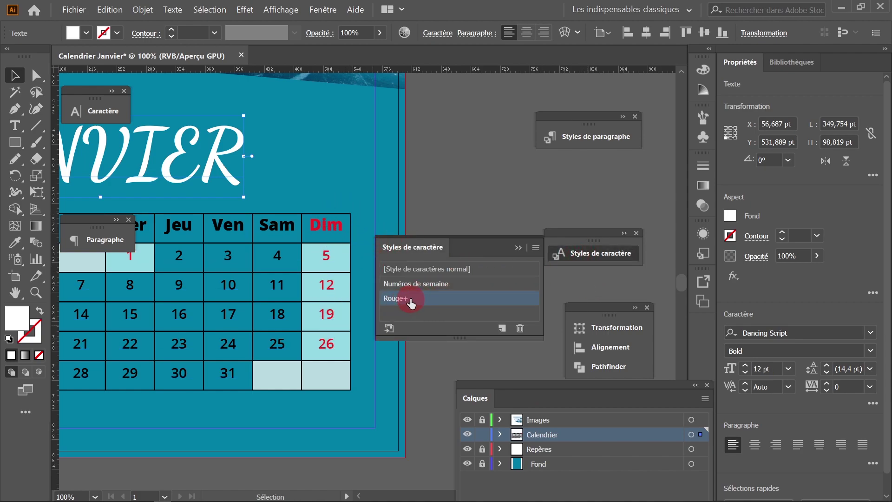
pyautogui.click(464, 196)
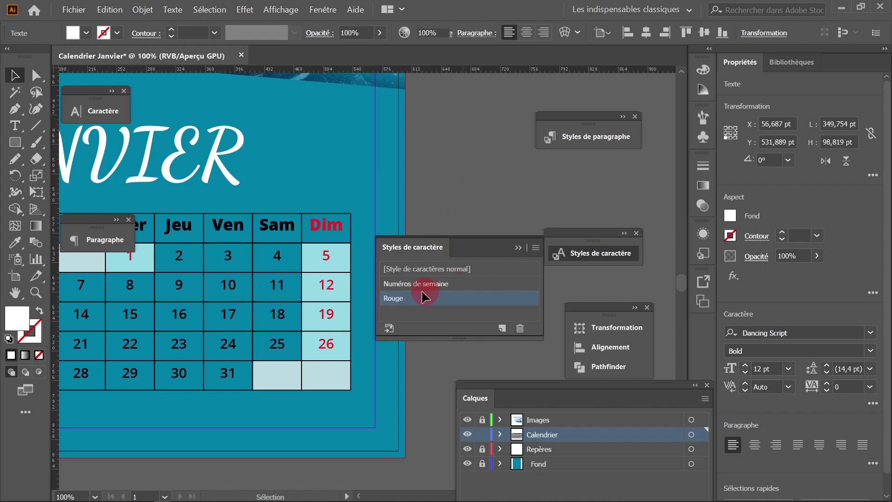
pyautogui.doubleClick(406, 303)
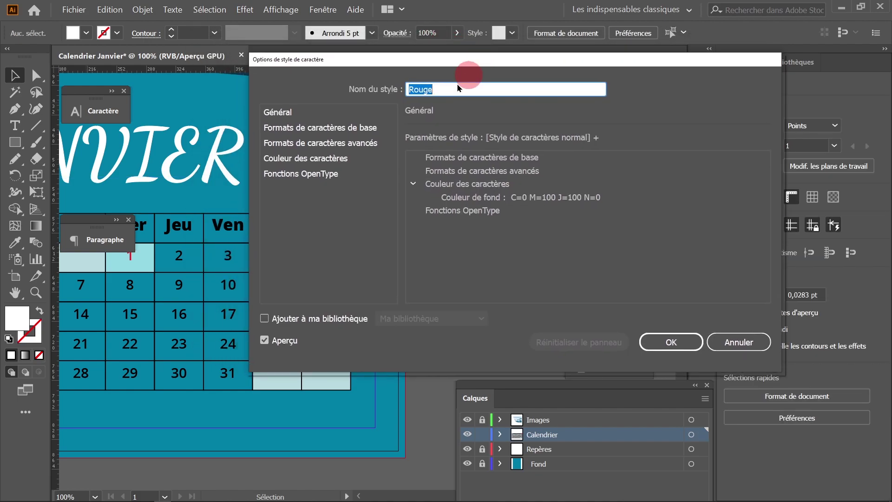
pyautogui.click(305, 159)
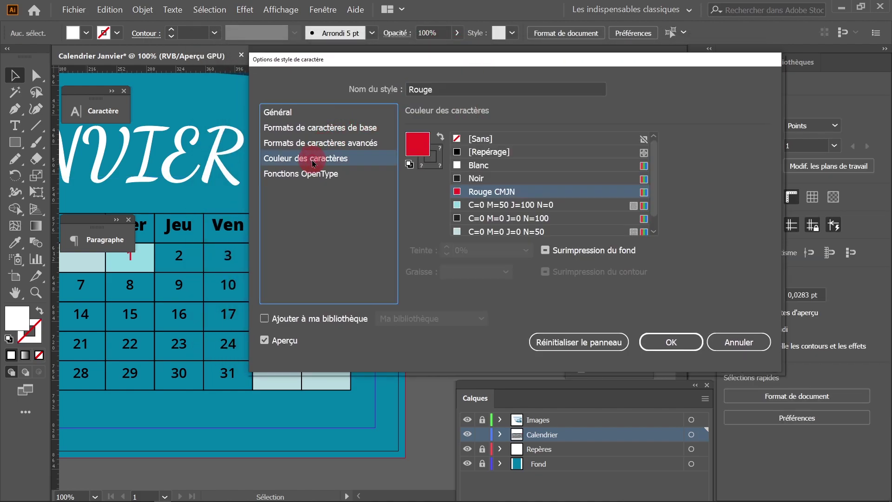
pyautogui.click(460, 167)
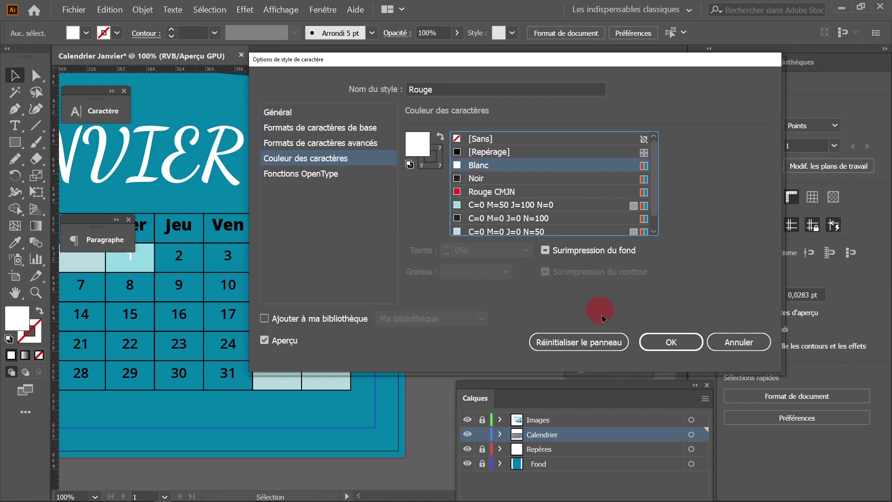
pyautogui.click(681, 344)
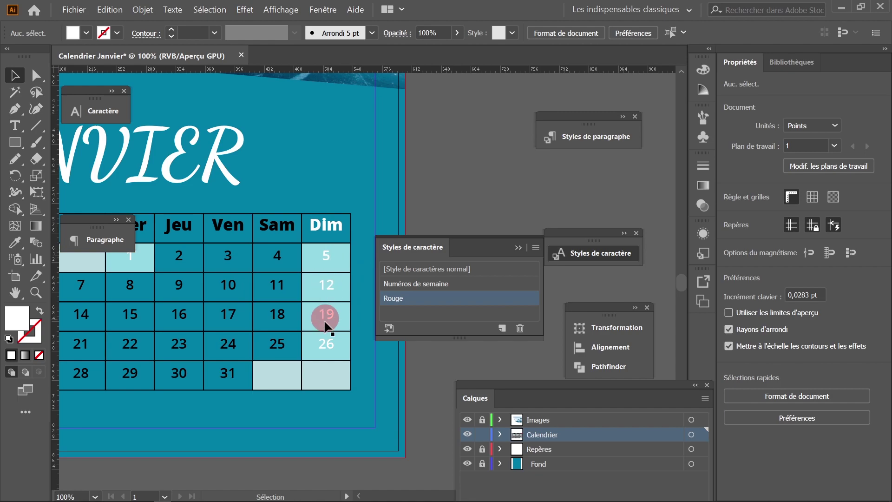
# - Review the recoloured calendar page, examining the title, date table, photo and margins at overview and close-up
pyautogui.press('space')
pyautogui.moveTo(263, 314); pyautogui.dragTo(349, 315)
pyautogui.scroll(-1, 270, 305)
pyautogui.moveTo(269, 305); pyautogui.dragTo(223, 395)
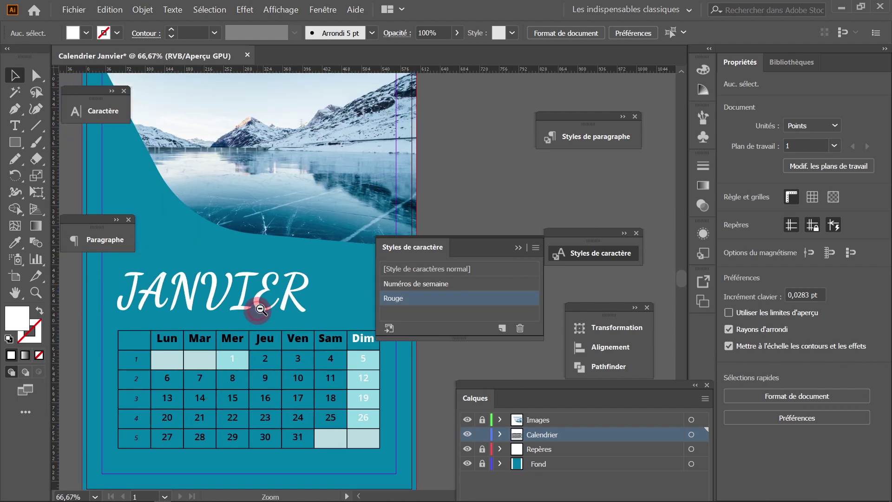
pyautogui.scroll(-1, 229, 279)
pyautogui.moveTo(229, 279); pyautogui.dragTo(193, 318)
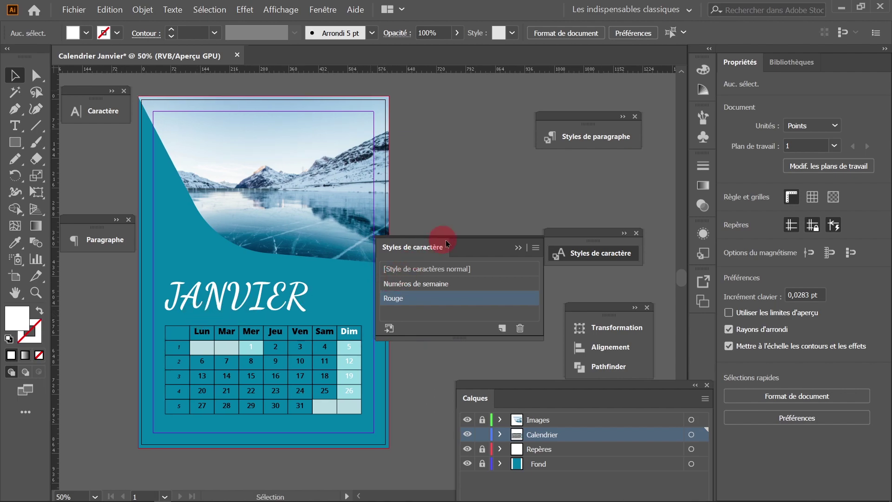
pyautogui.click(518, 248)
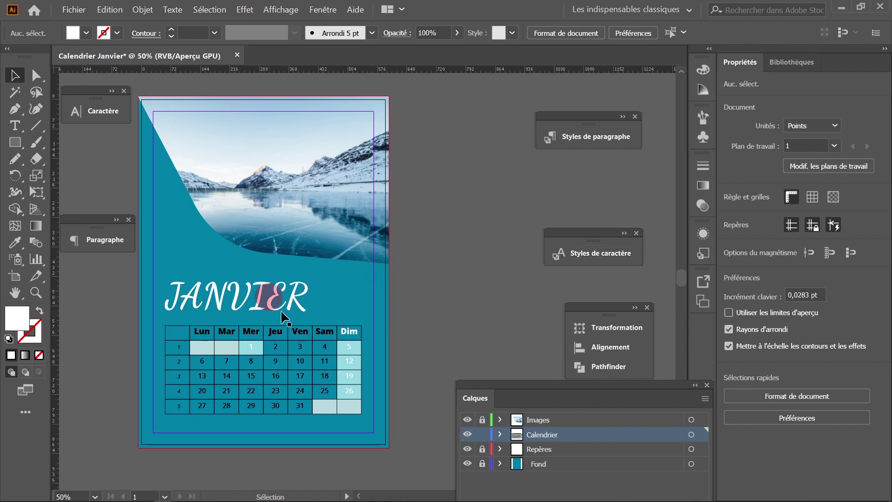
pyautogui.scroll(1, 311, 330)
pyautogui.moveTo(338, 281); pyautogui.dragTo(331, 360)
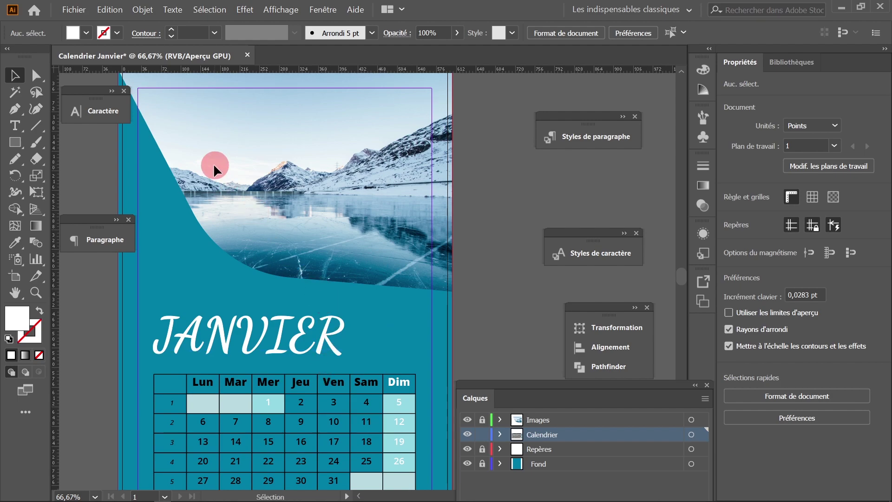
pyautogui.keyDown('ctrl'); pyautogui.click(154, 320); pyautogui.keyUp('ctrl')
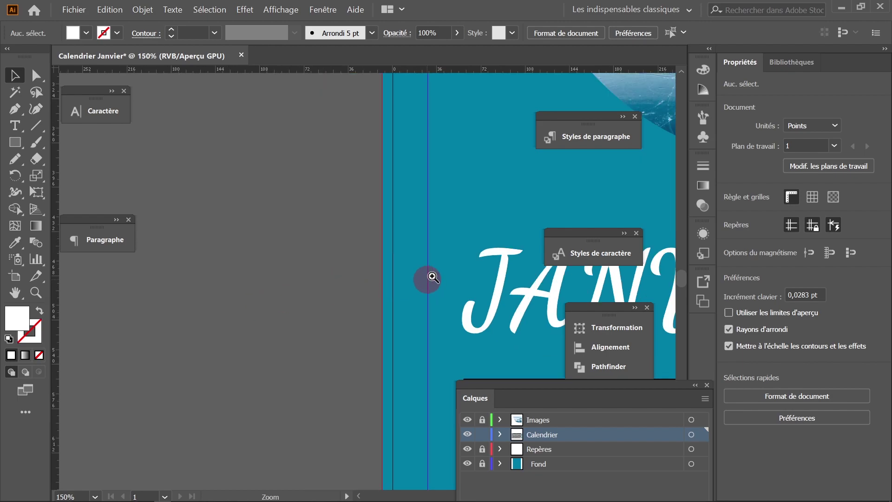
pyautogui.keyDown('alt'); pyautogui.click(420, 257); pyautogui.keyUp('alt')
pyautogui.moveTo(420, 257); pyautogui.dragTo(240, 207)
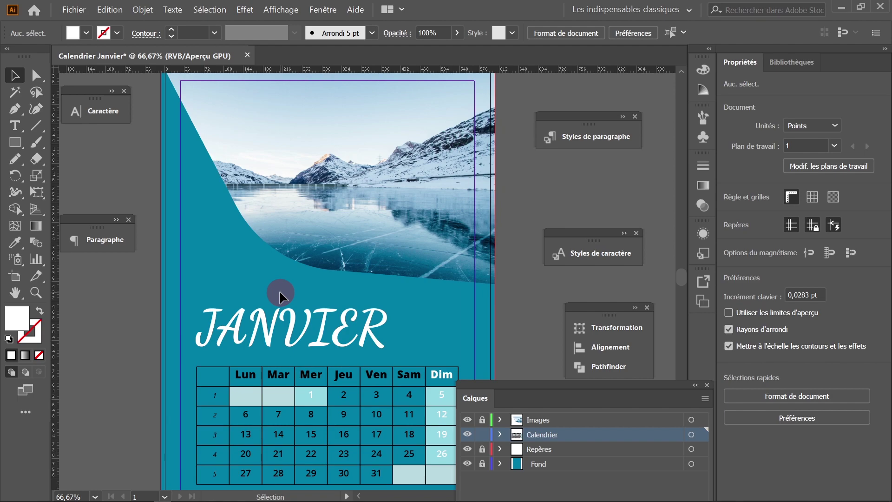
pyautogui.moveTo(280, 309); pyautogui.dragTo(284, 245)
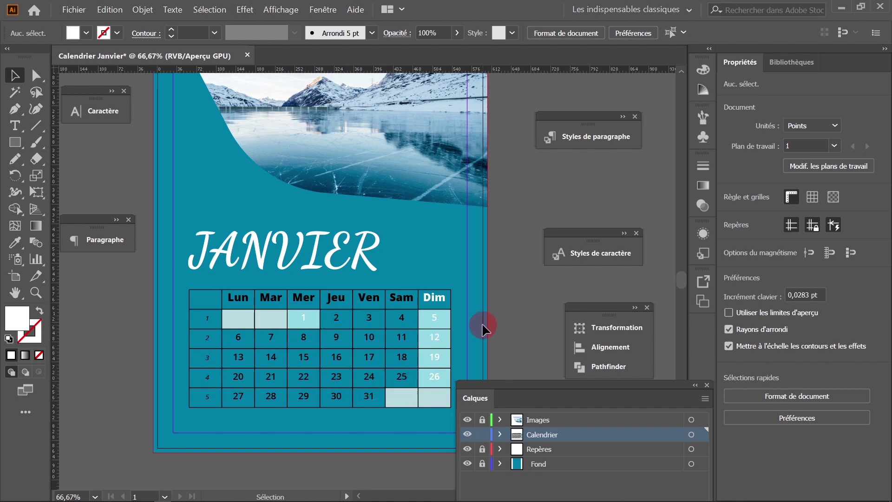
pyautogui.press('space')
pyautogui.moveTo(396, 246); pyautogui.dragTo(384, 327)
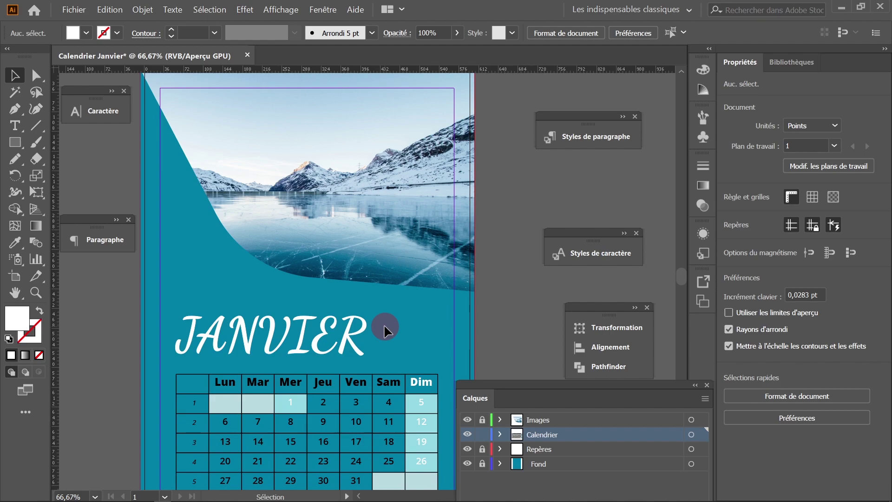
pyautogui.scroll(-1, 384, 324)
pyautogui.moveTo(373, 317); pyautogui.dragTo(352, 278)
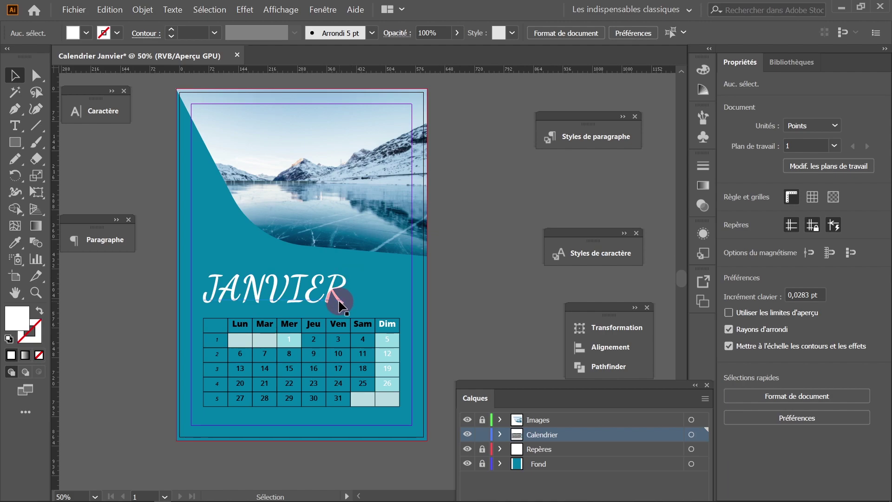
pyautogui.scroll(1, 329, 331)
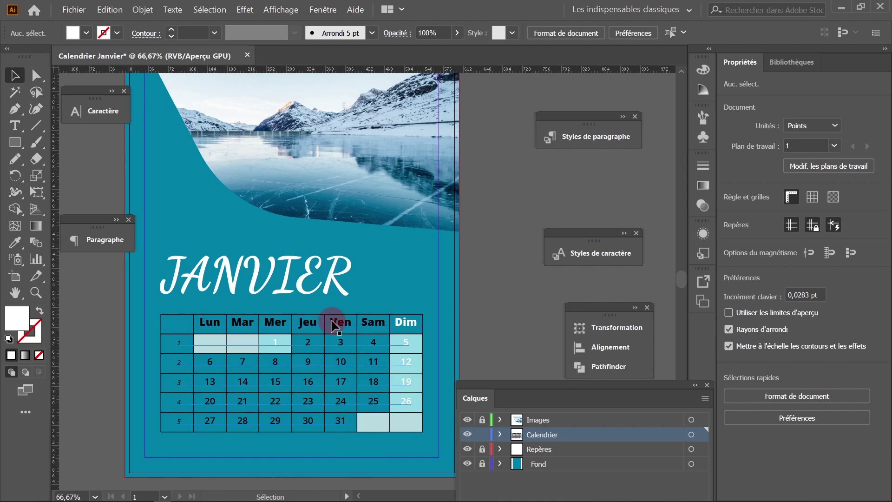
pyautogui.moveTo(336, 315); pyautogui.dragTo(350, 345)
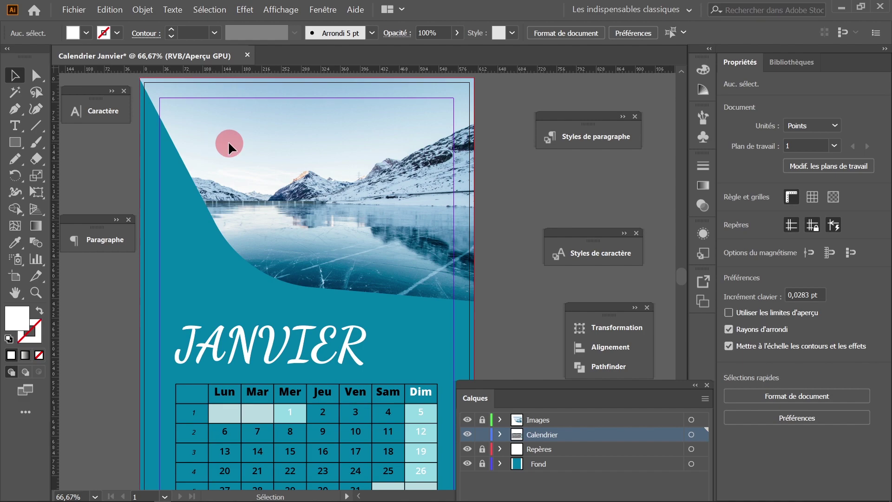
pyautogui.click(74, 10)
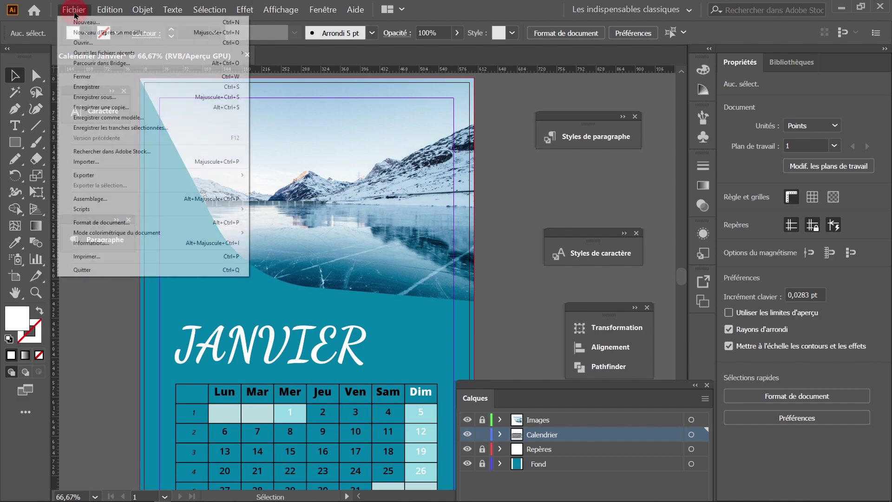
pyautogui.moveTo(74, 175)
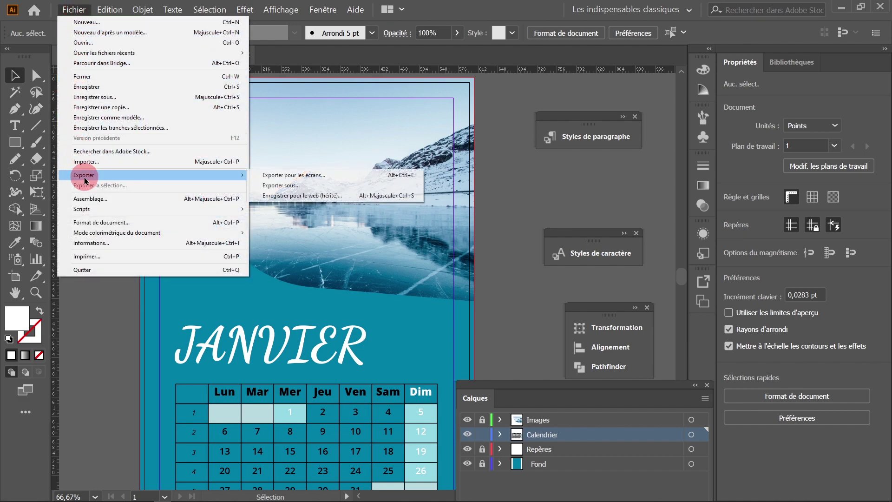
pyautogui.click(302, 180)
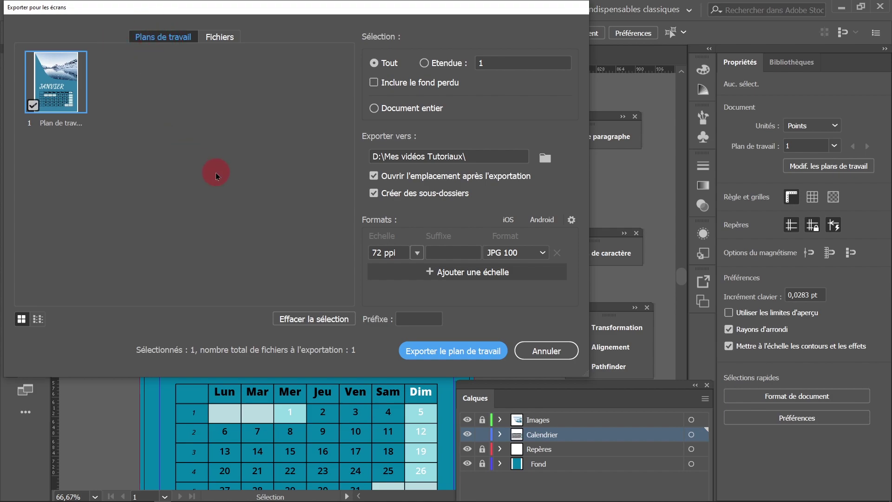
pyautogui.moveTo(404, 252); pyautogui.dragTo(342, 253)
pyautogui.click(417, 252)
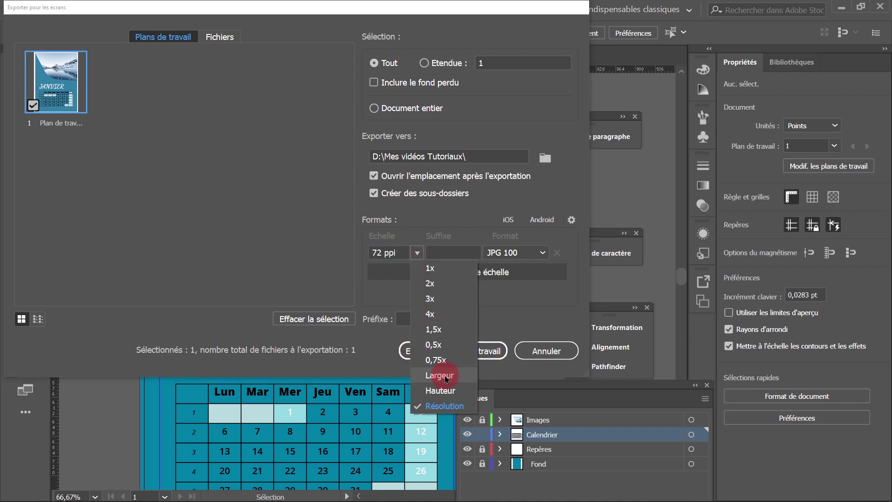
pyautogui.click(444, 376)
pyautogui.click(371, 261)
pyautogui.click(385, 251)
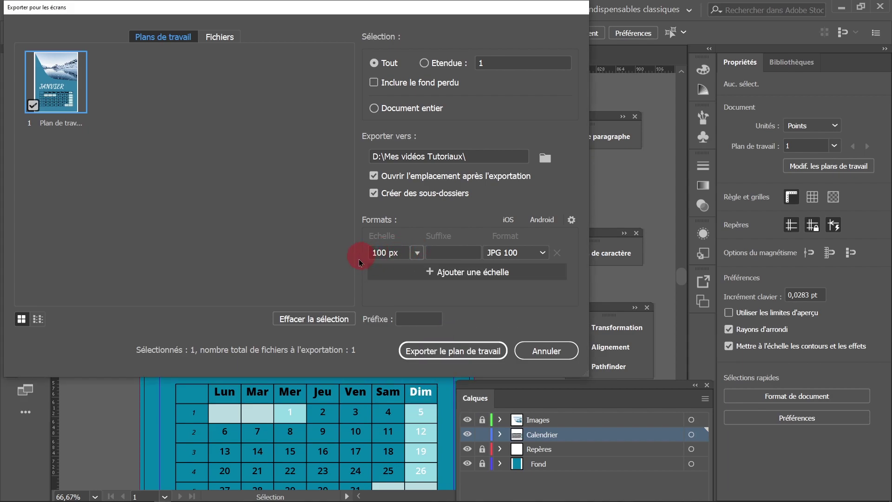
pyautogui.click(542, 253)
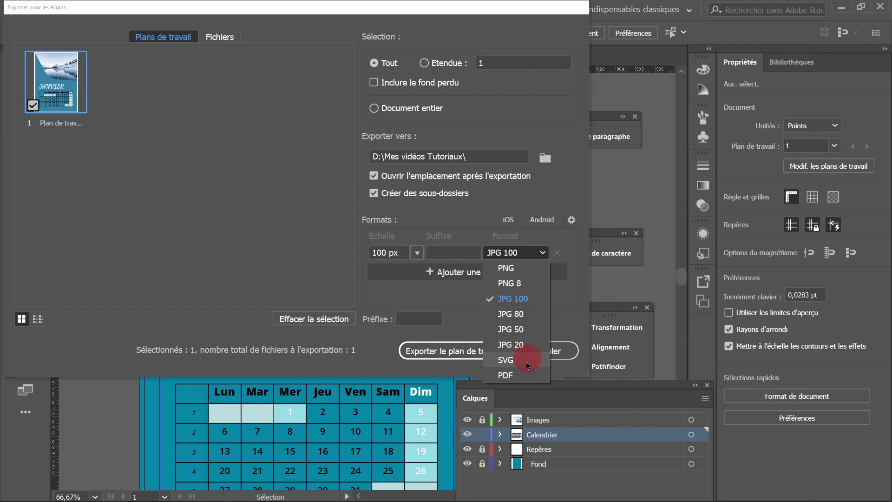
pyautogui.click(474, 218)
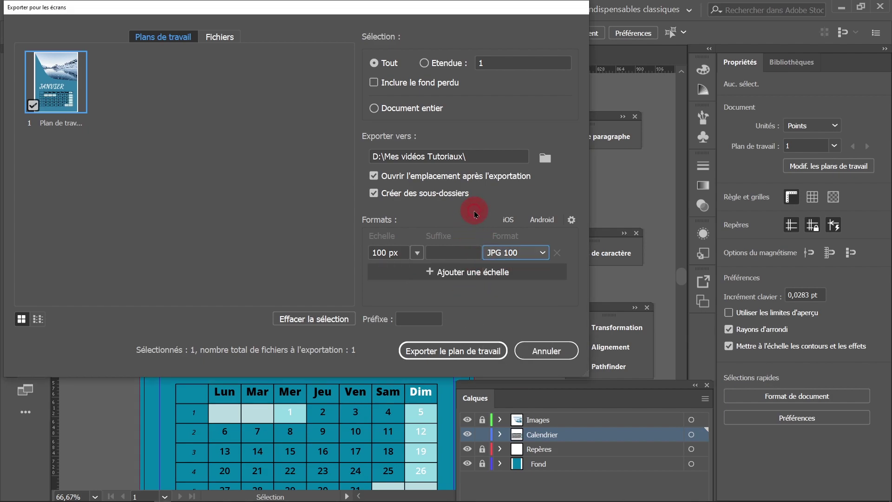
pyautogui.click(455, 357)
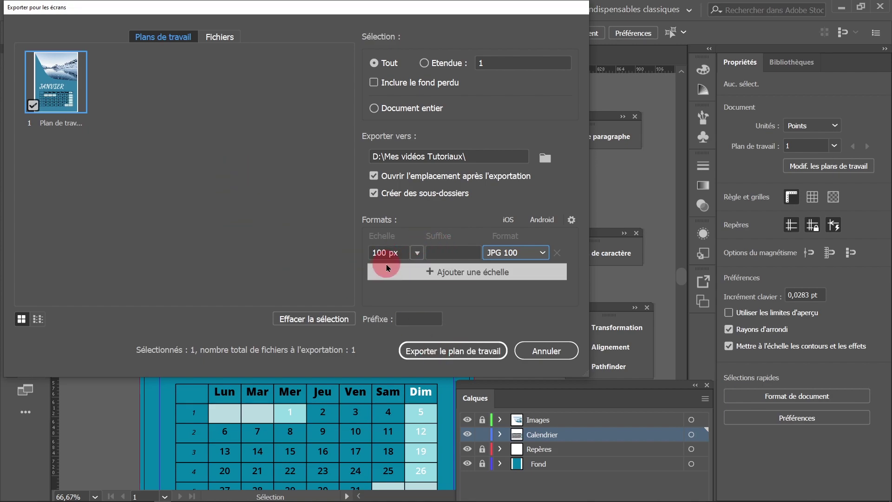
pyautogui.click(555, 351)
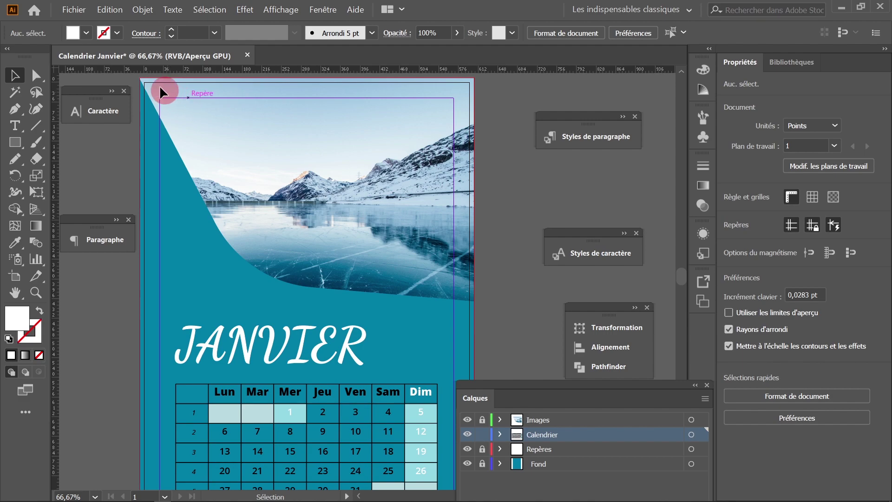
# - Start saving the calendar as the Adobe PDF file Calendrier Janvier.pdf and check the available PDF standards
pyautogui.click(74, 11)
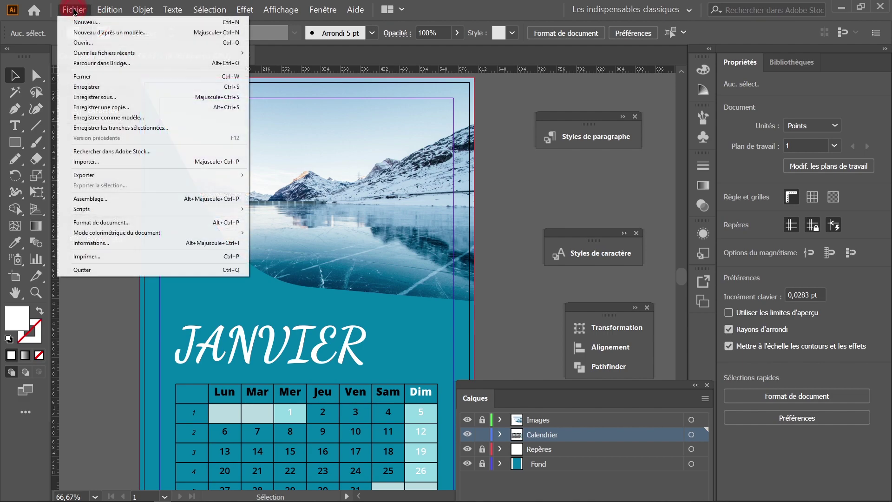
pyautogui.click(86, 87)
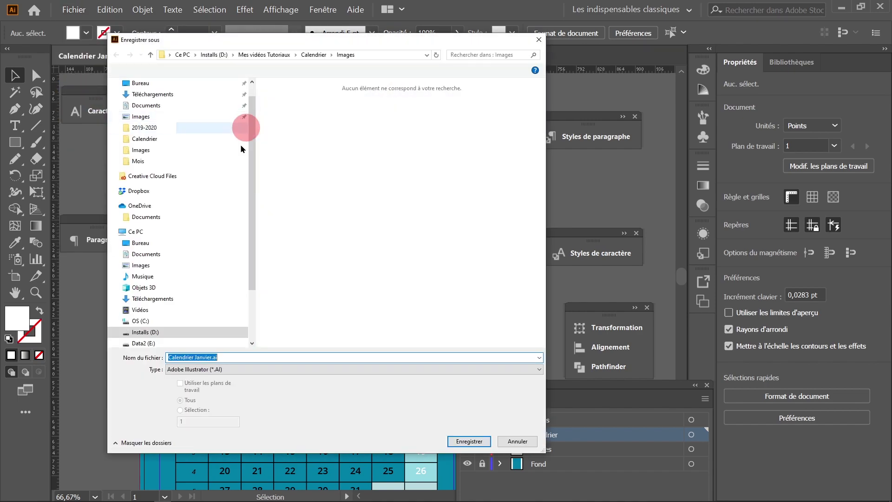
pyautogui.moveTo(253, 261); pyautogui.dragTo(133, 269)
pyautogui.click(223, 370)
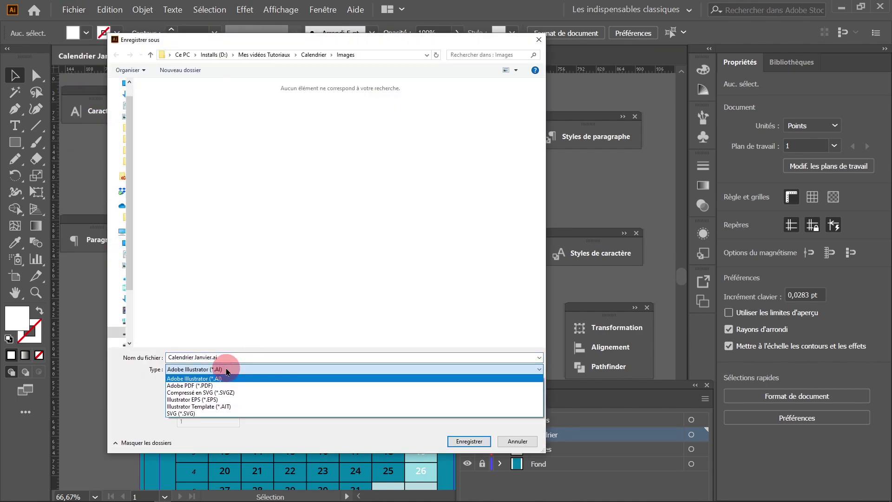
pyautogui.click(205, 386)
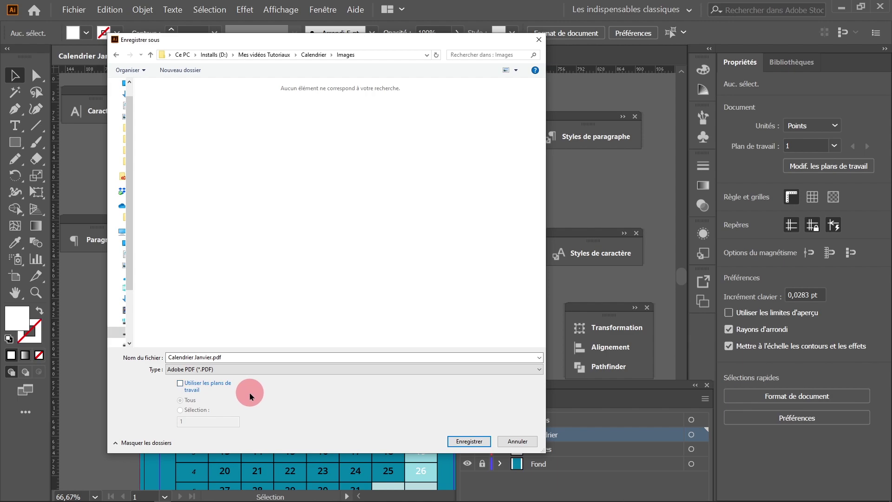
pyautogui.click(469, 443)
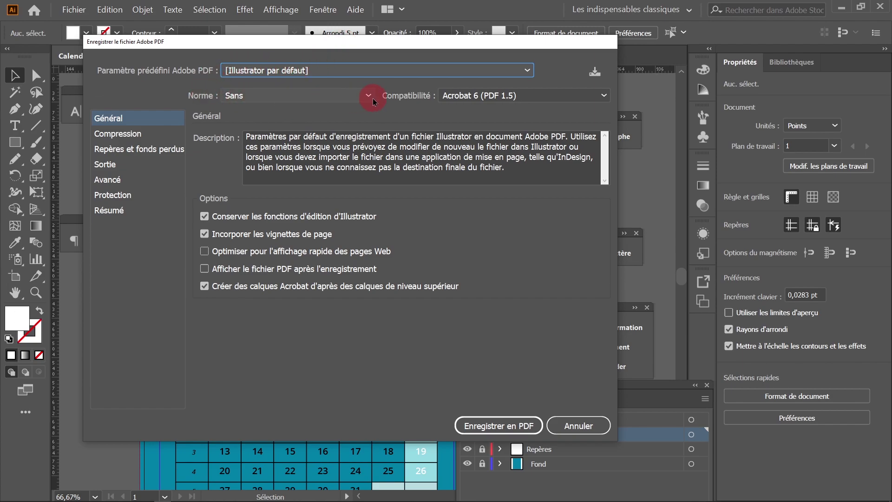
pyautogui.click(371, 100)
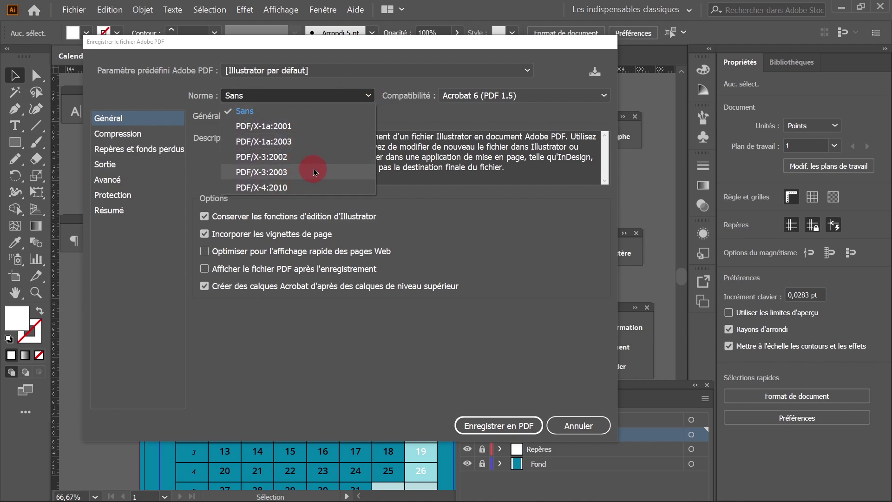
pyautogui.click(363, 98)
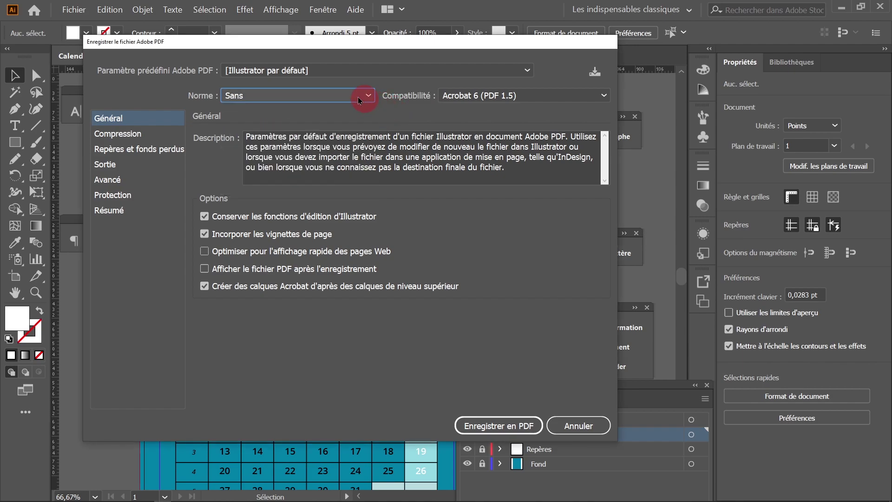
# - Set the PDF compression of colour bitmap images to Interpolation à 300 ppp for images above 450 ppp
pyautogui.click(123, 134)
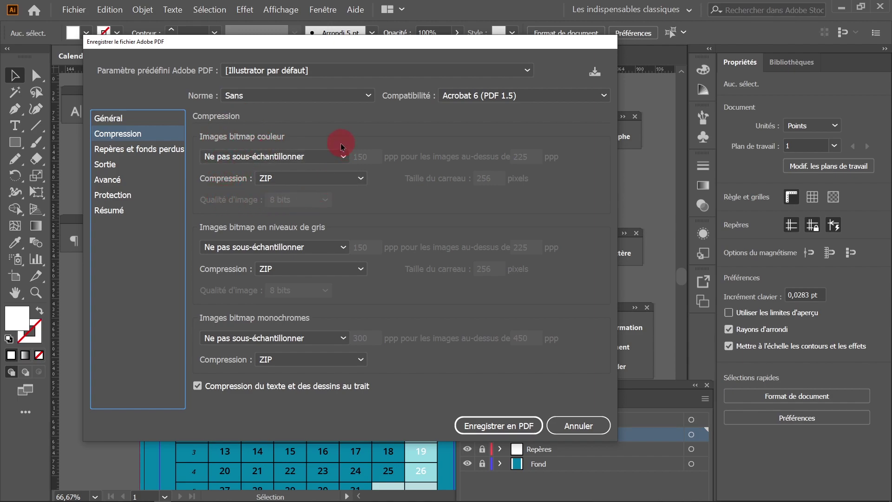
pyautogui.click(346, 157)
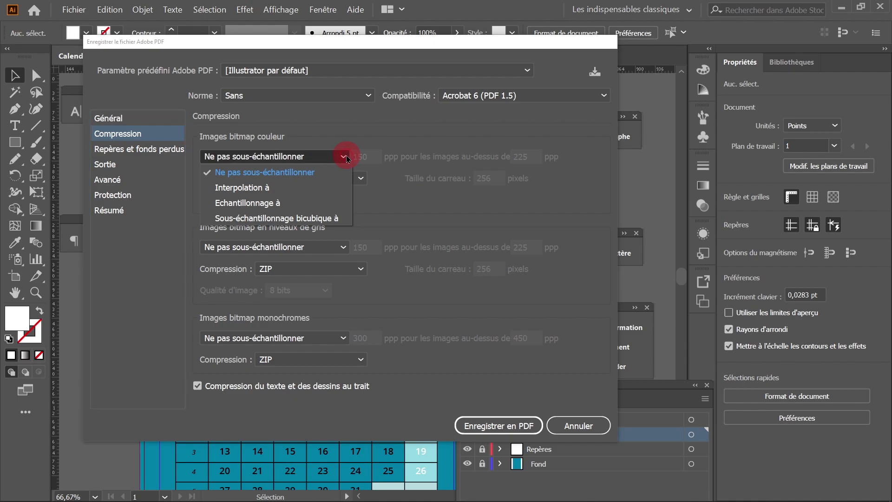
pyautogui.click(346, 158)
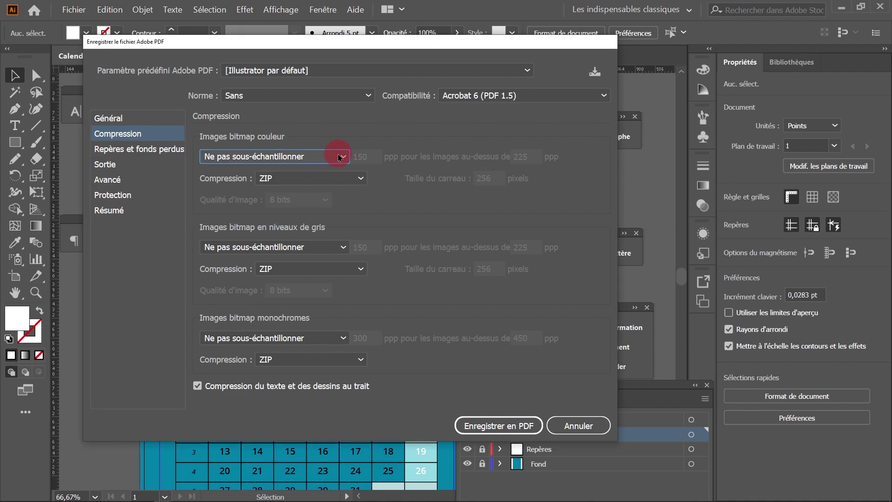
pyautogui.click(341, 158)
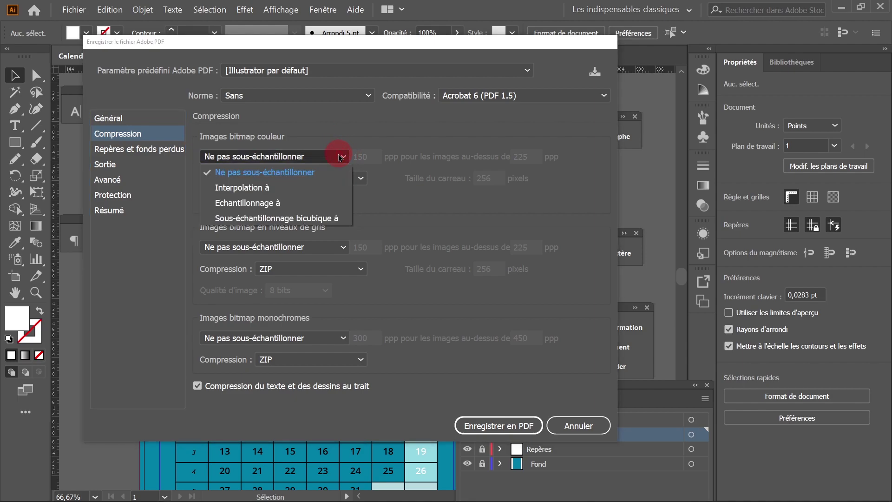
pyautogui.click(294, 194)
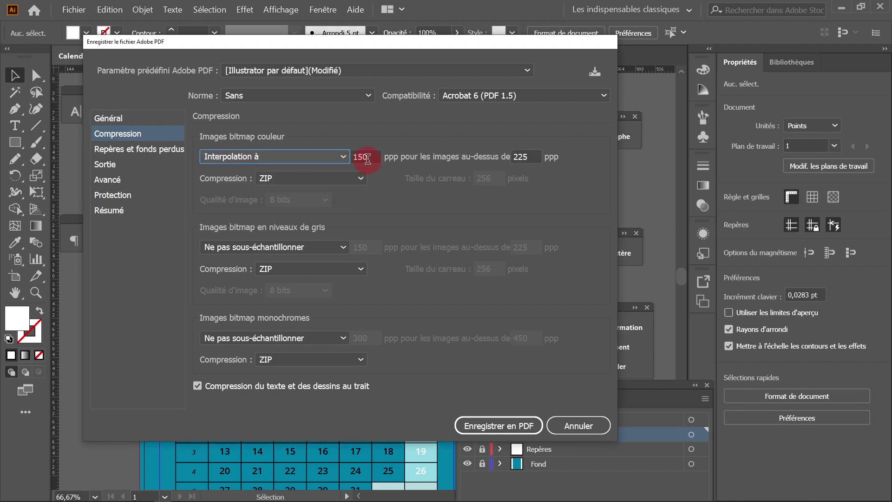
pyautogui.doubleClick(374, 157)
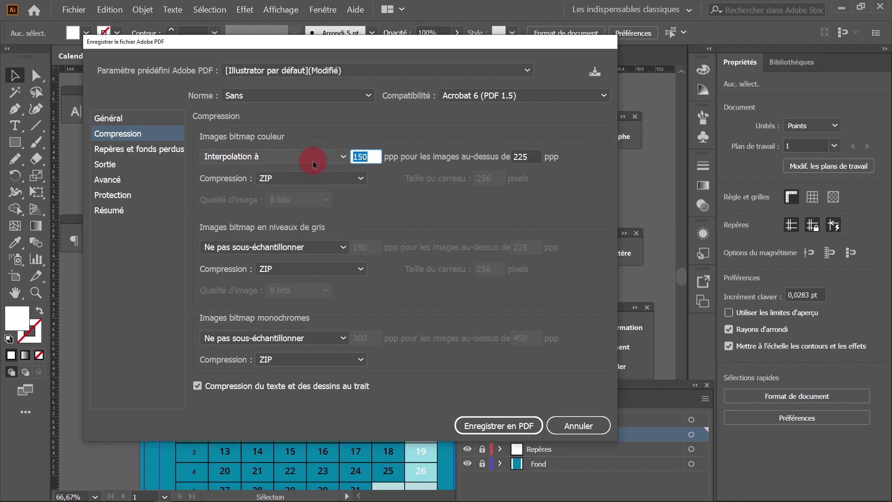
pyautogui.press('Tab')
pyautogui.write('300')
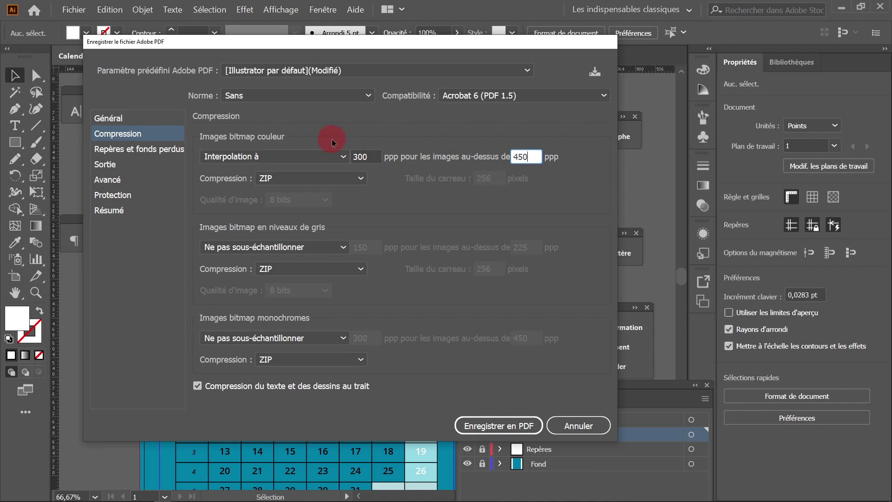
pyautogui.click(365, 156)
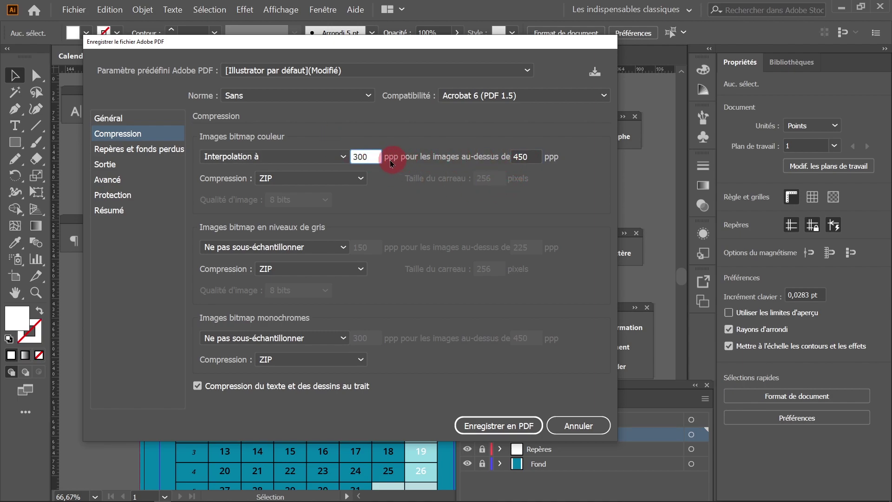
# - Set the colour bitmap compression to Automatique (JPEG) with Maximum image quality
pyautogui.click(359, 178)
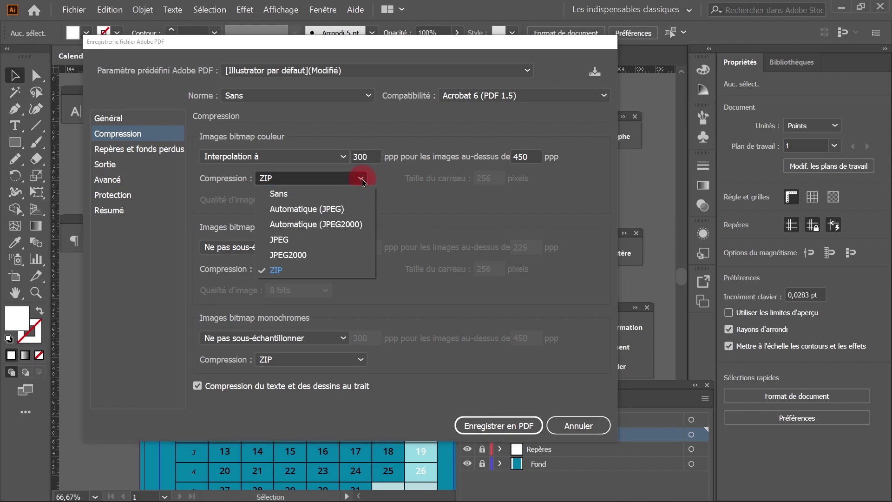
pyautogui.click(298, 196)
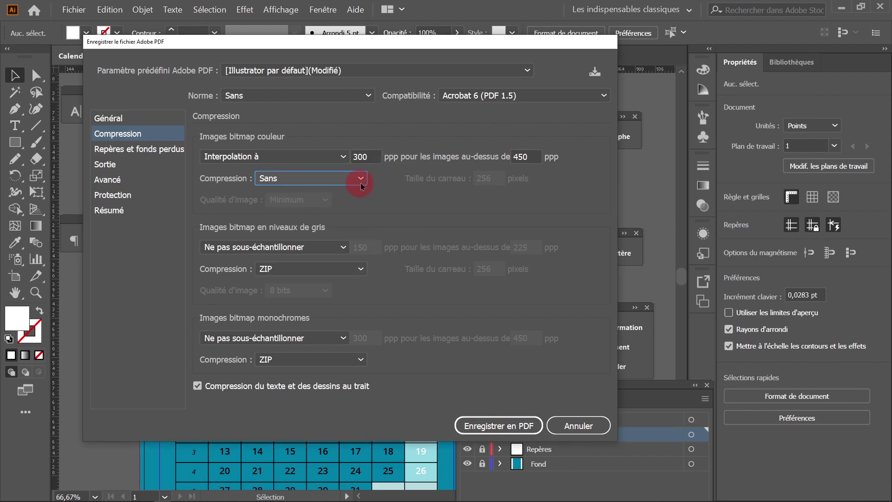
pyautogui.click(362, 179)
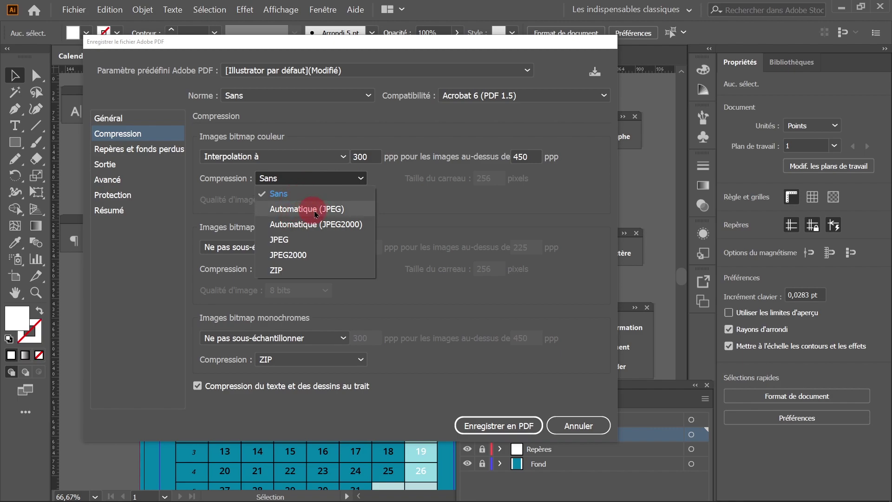
pyautogui.click(334, 214)
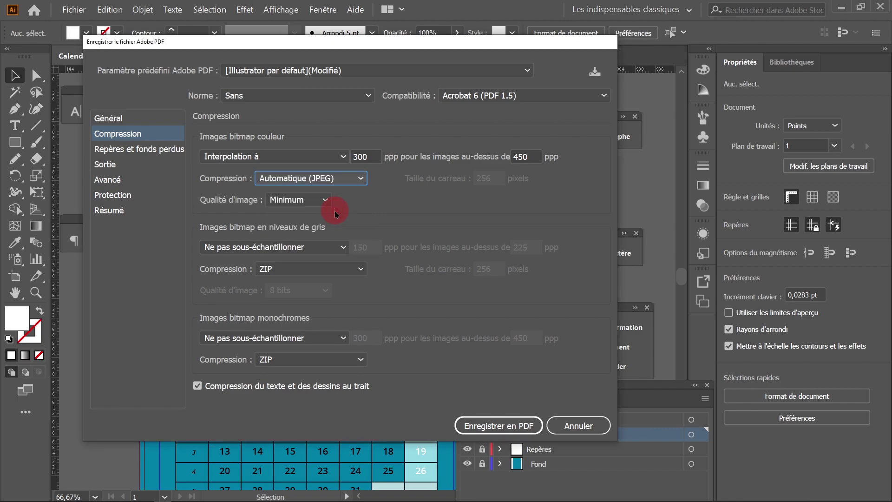
pyautogui.click(316, 205)
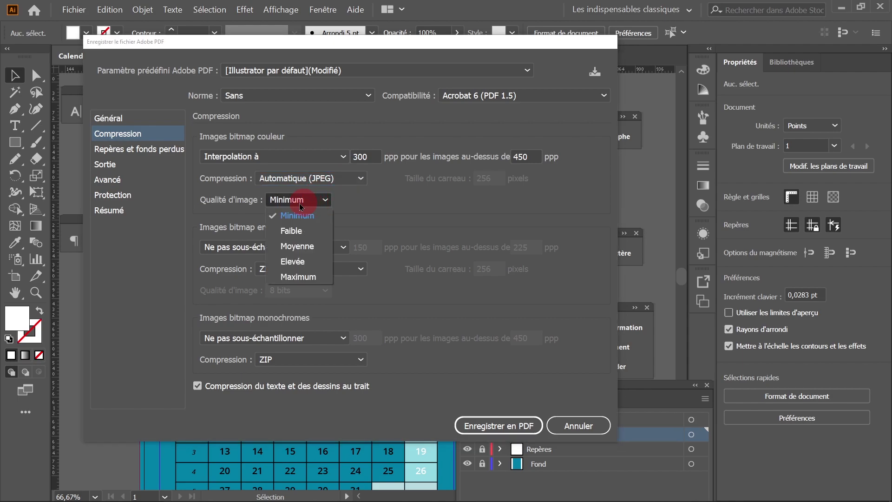
pyautogui.click(298, 277)
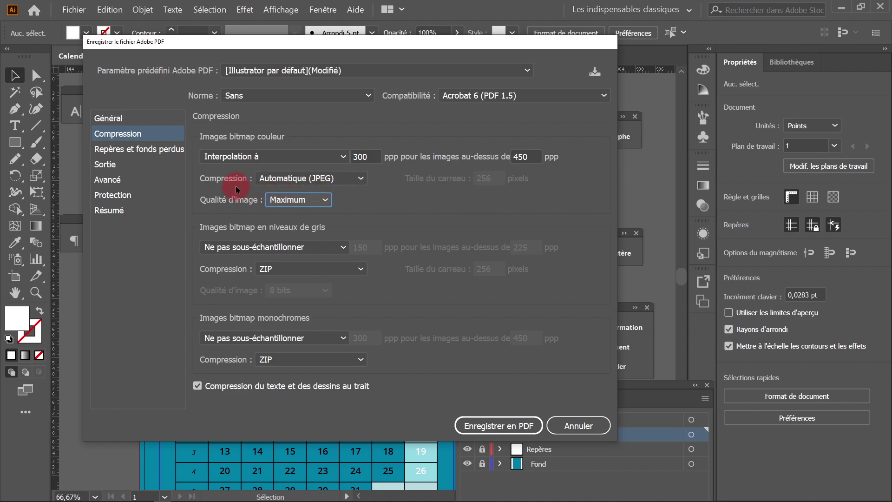
# - Check the PDF's marks and bleed options, keeping the document's bleed settings in use
pyautogui.click(140, 154)
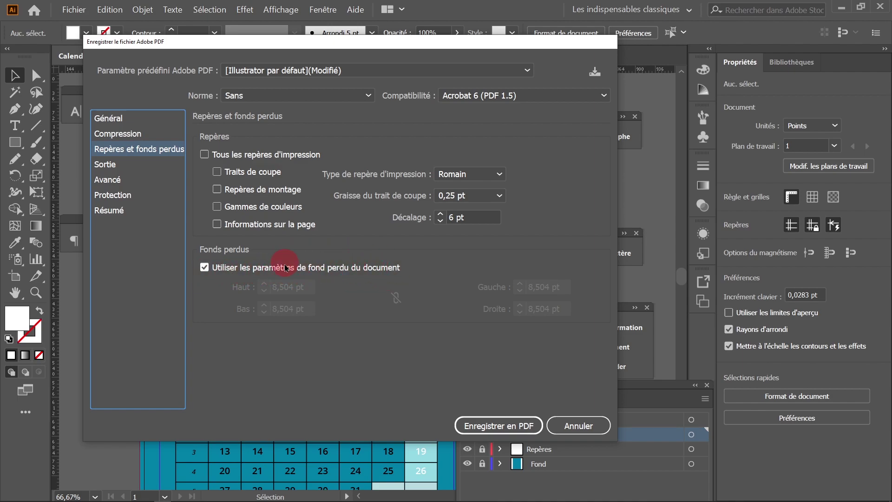
pyautogui.click(222, 269)
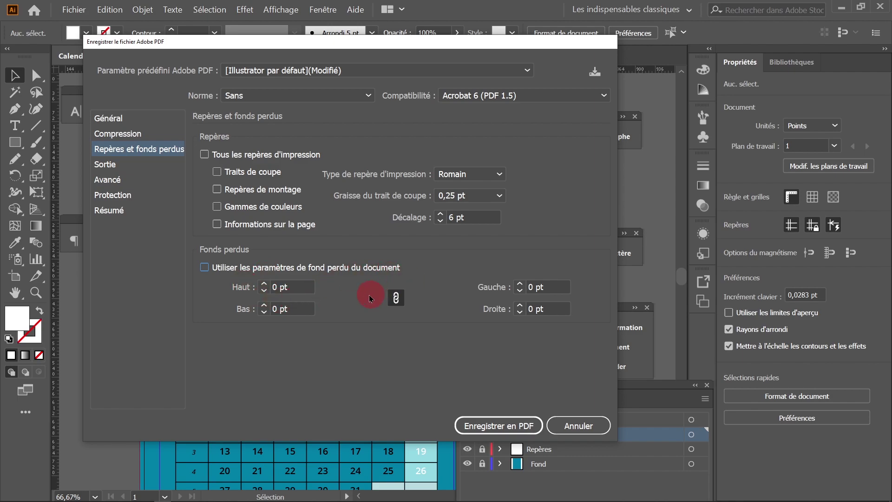
pyautogui.click(297, 269)
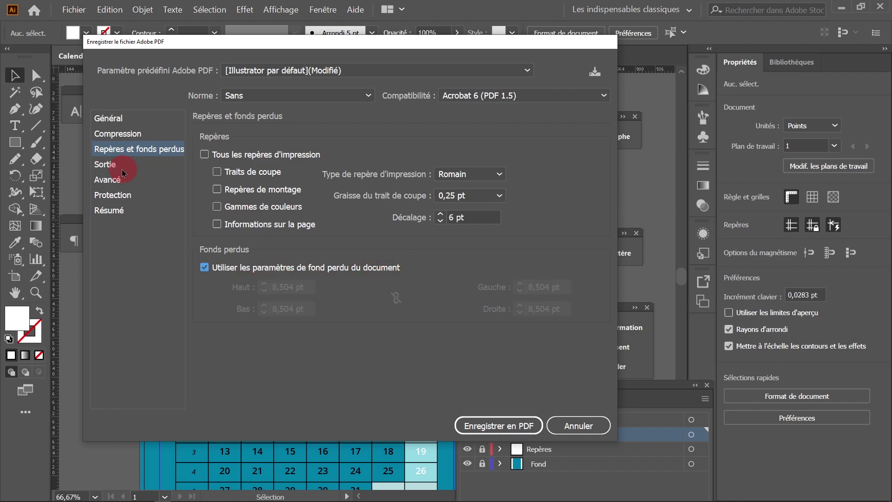
# - Set the PDF output's colour conversion to Convertir vers la destination and check the available destination profiles, keeping the document's Adobe RGB (1998) space
pyautogui.click(109, 165)
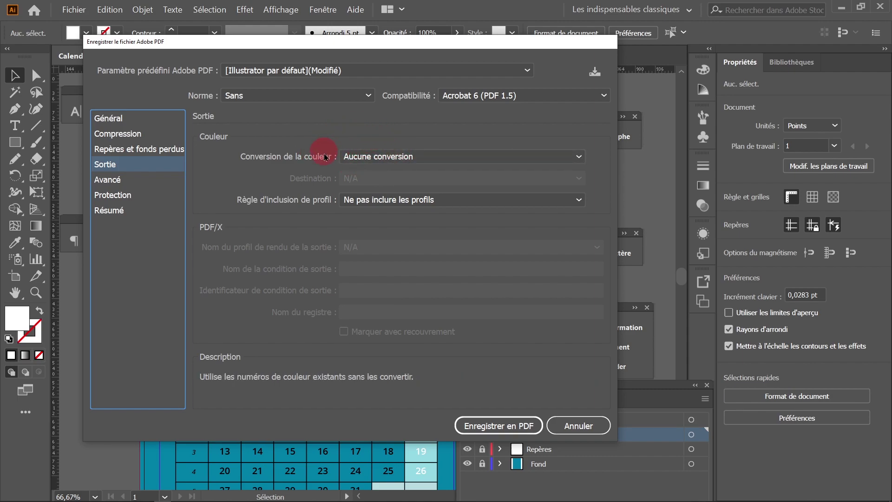
pyautogui.click(371, 157)
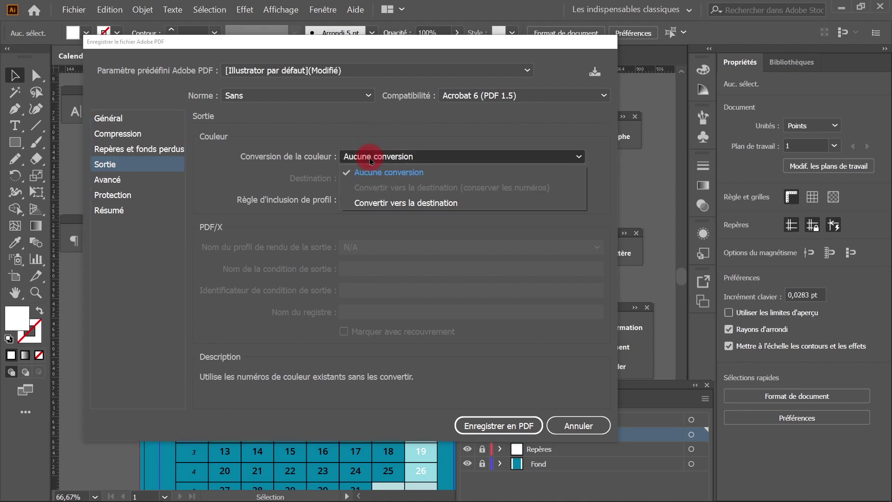
pyautogui.click(385, 205)
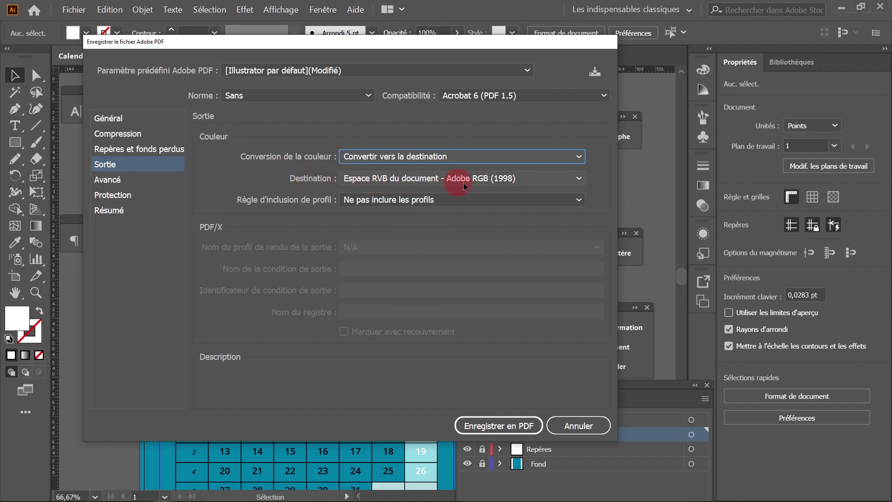
pyautogui.click(580, 179)
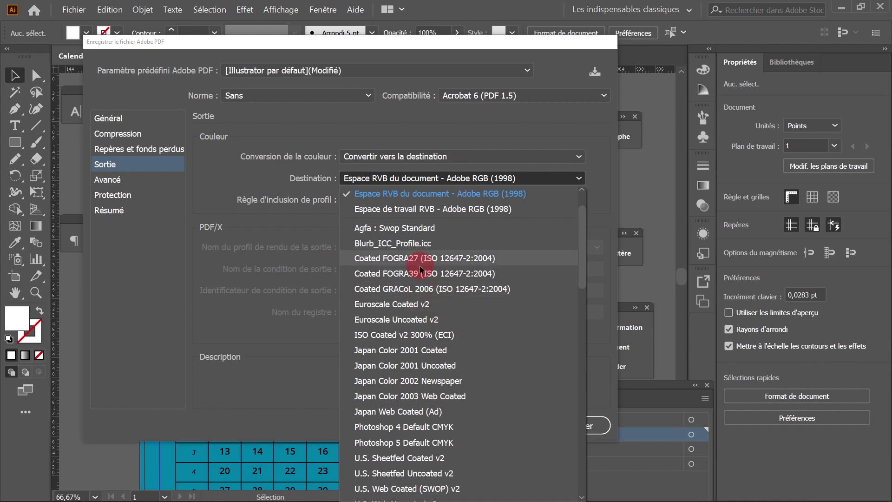
pyautogui.click(486, 134)
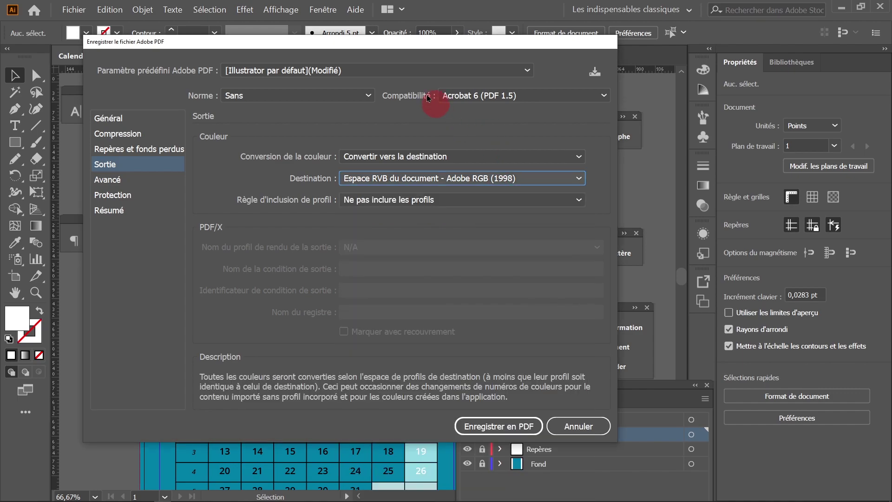
# - Review the PDF's advanced font and password protection options, and cancel the PDF save
pyautogui.moveTo(389, 47); pyautogui.dragTo(423, 96)
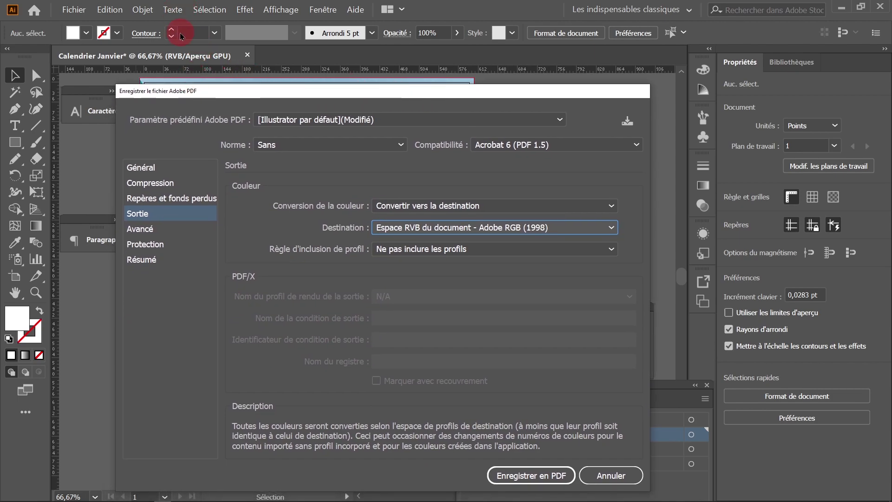
pyautogui.moveTo(236, 97); pyautogui.dragTo(245, 58)
pyautogui.click(140, 189)
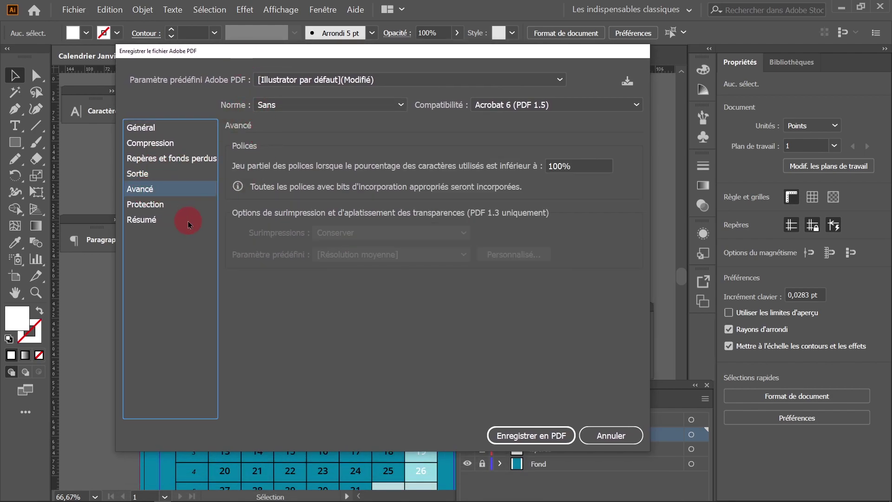
pyautogui.click(148, 204)
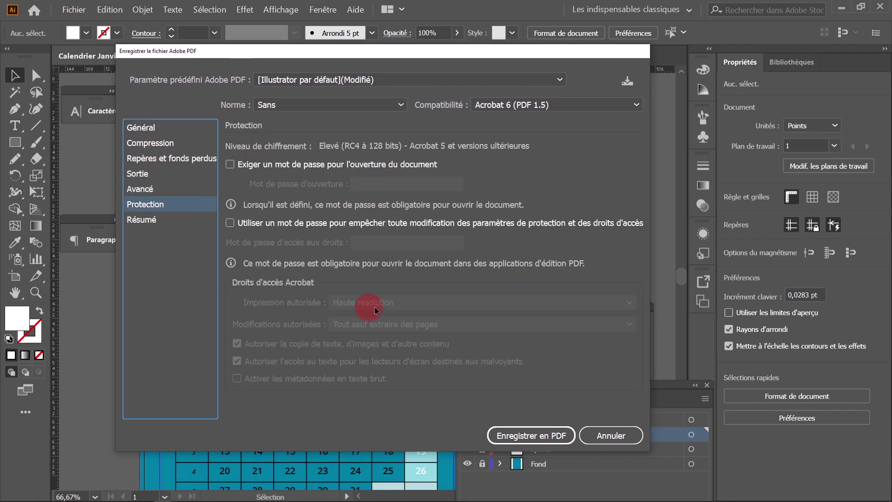
pyautogui.click(592, 435)
pyautogui.moveTo(389, 311); pyautogui.dragTo(391, 279)
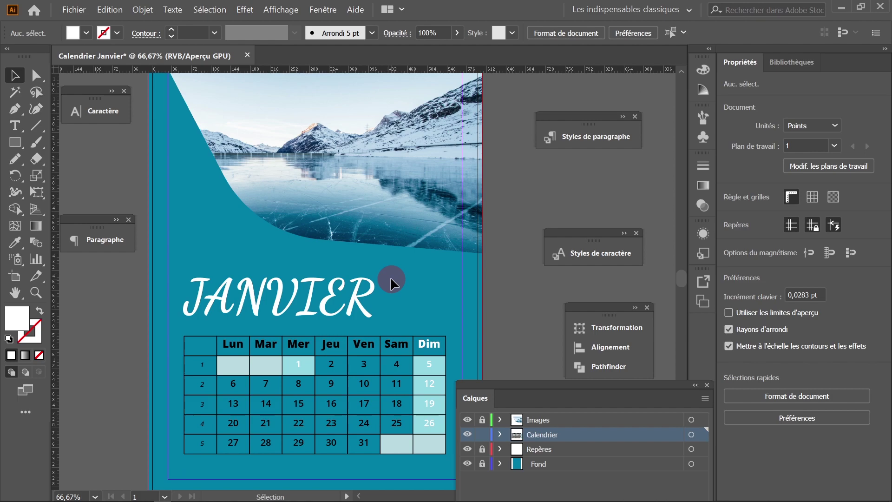
pyautogui.click(316, 385)
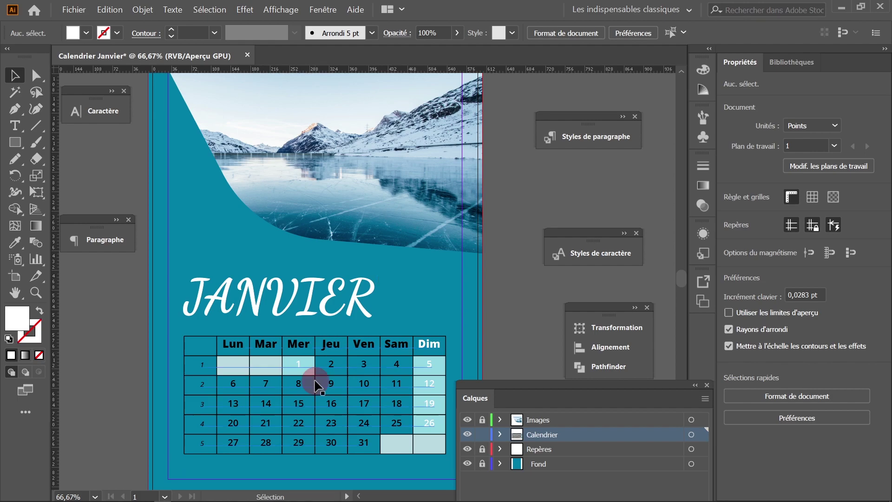